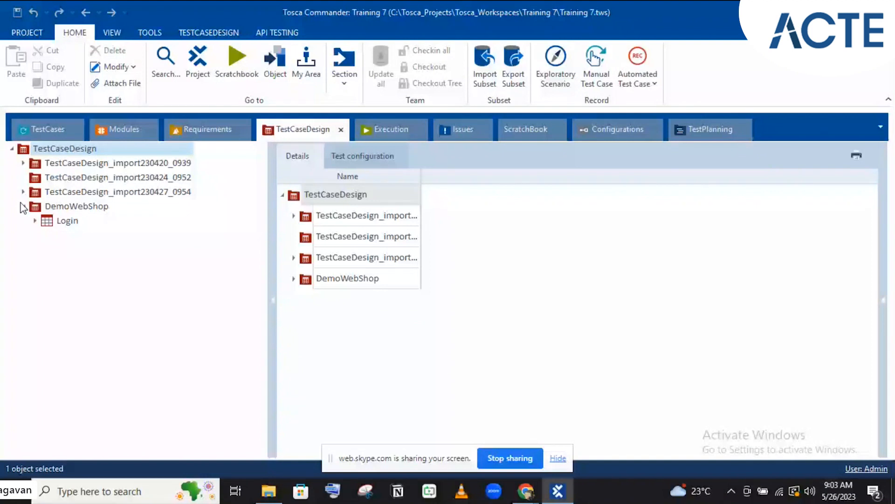
Expand DemoWebShop's Login sheet, glance at the TestCases folders, then return and select Login's Instances entry
left_click(35, 221)
left_click(45, 130)
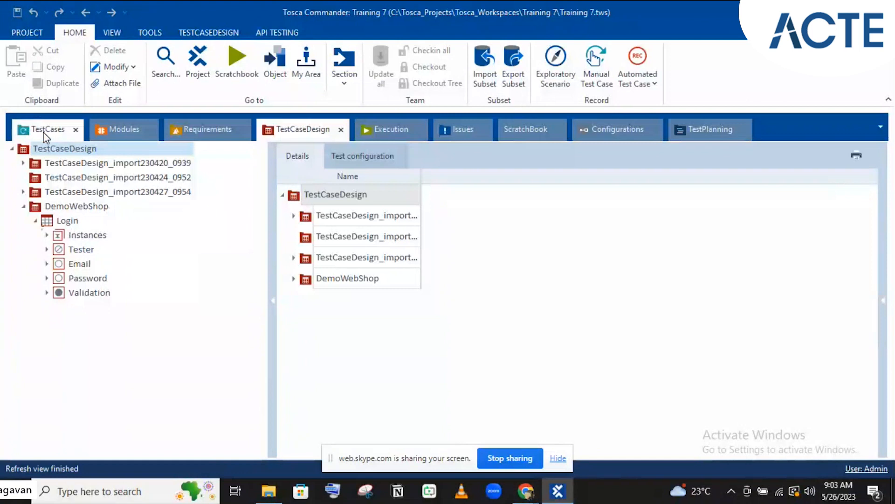
left_click(45, 135)
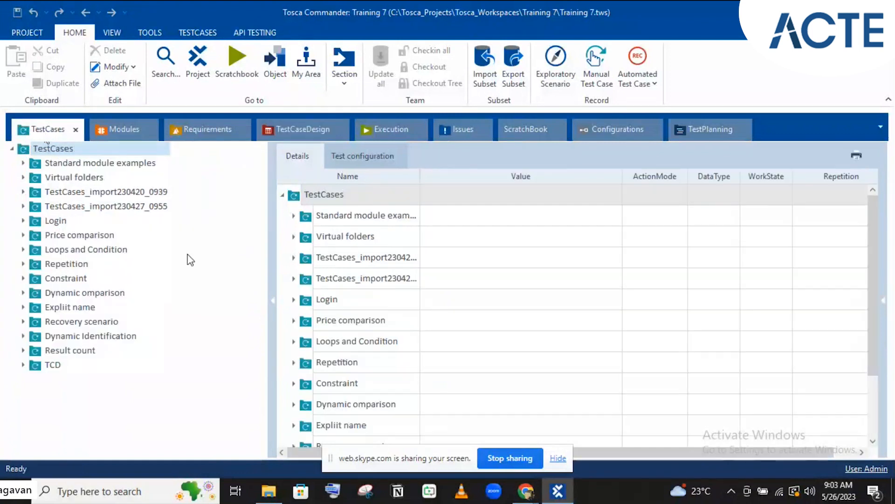
left_click(314, 126)
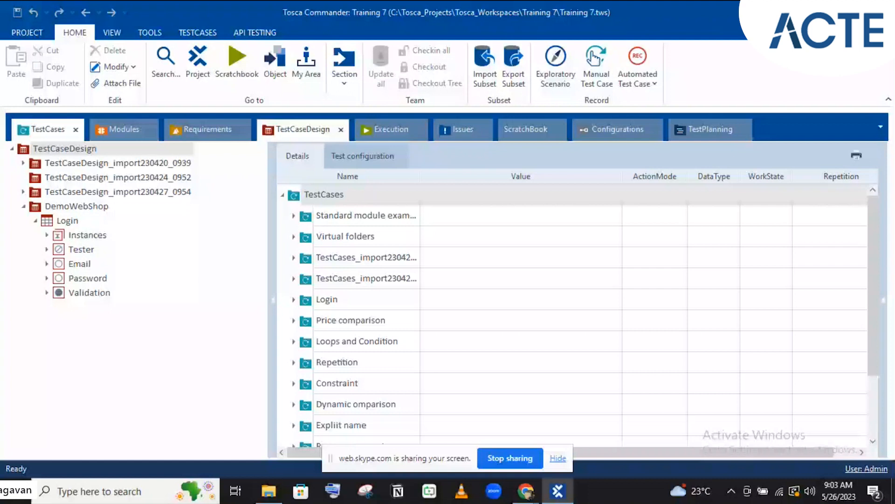
left_click(67, 235)
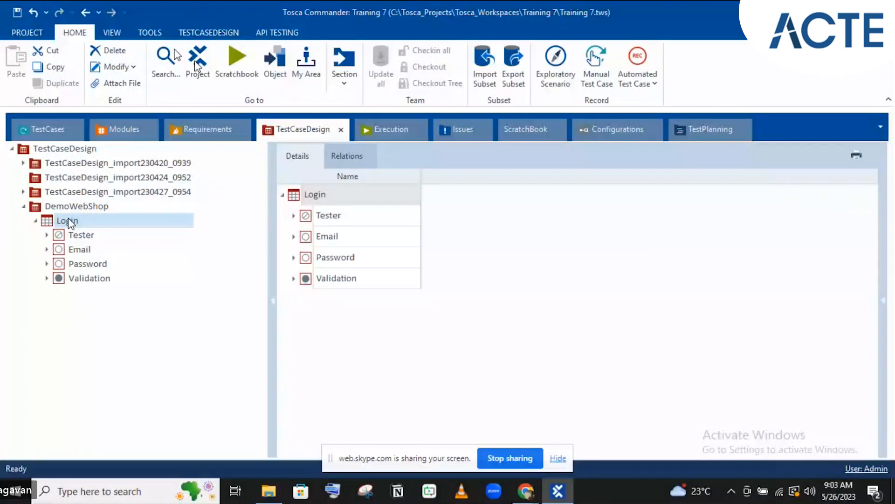
Select the Login sheet and open, then close, the Complete Instances options
left_click(68, 220)
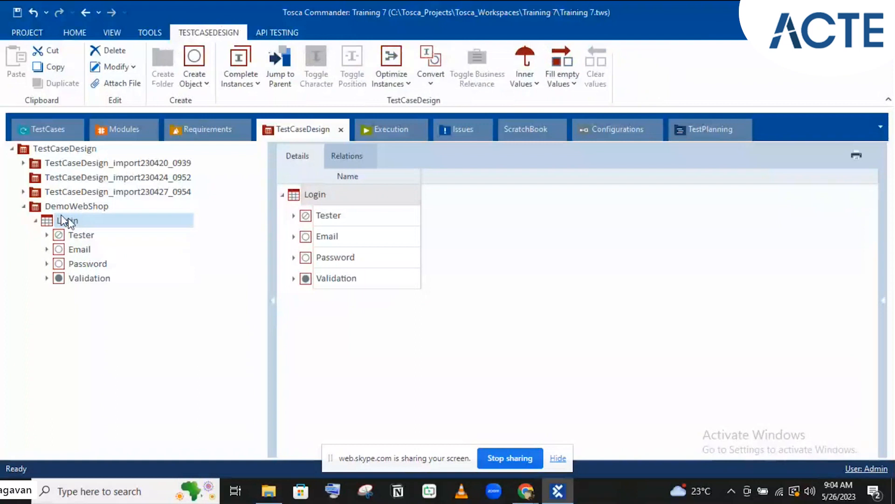
left_click(234, 85)
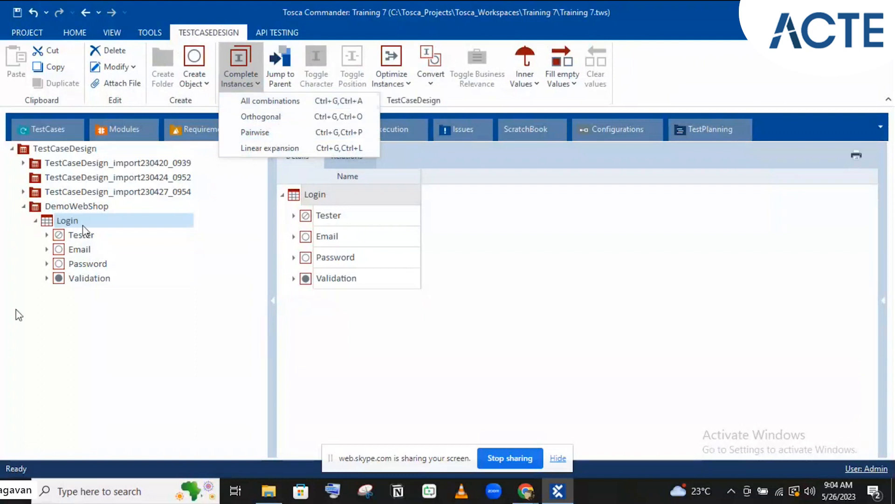
left_click(48, 249)
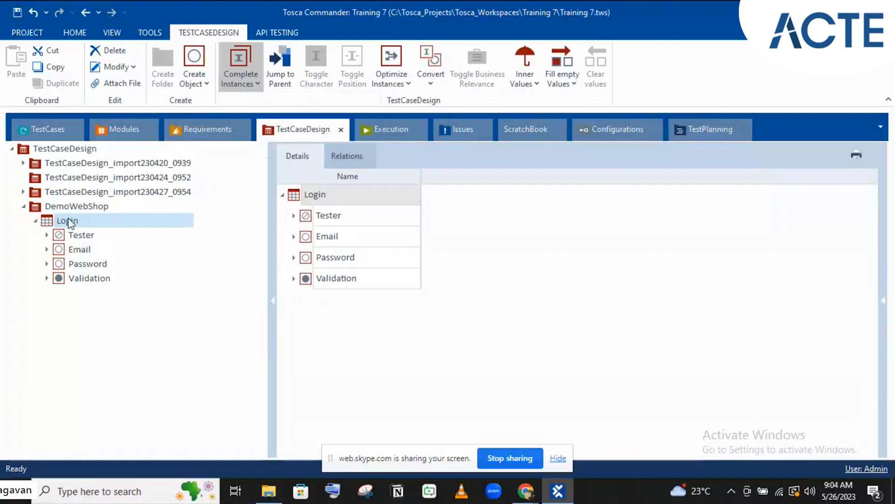
Expand Email, Password with its instances, and Email's Valid class down to its Instances folder
left_click(48, 250)
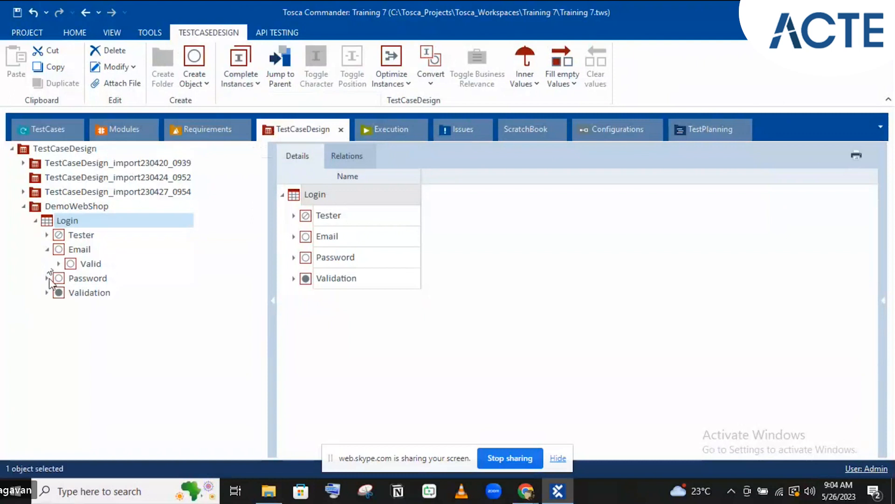
left_click(48, 279)
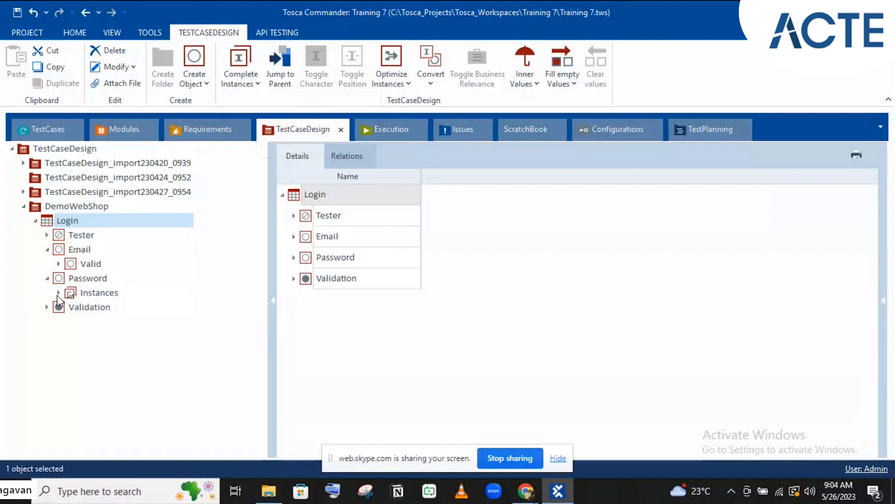
left_click(58, 293)
left_click(59, 264)
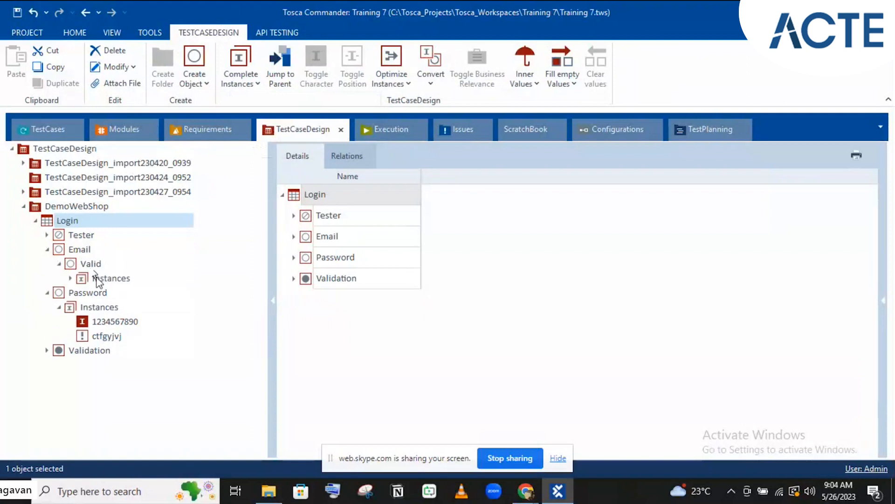
left_click(99, 280)
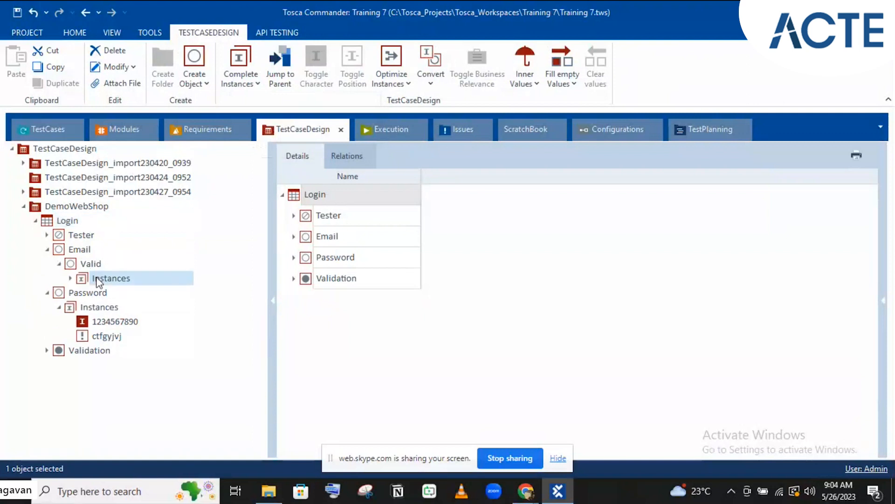
Paste the copied Instances folder onto the Email attribute and refresh its expanded view
left_click(78, 251)
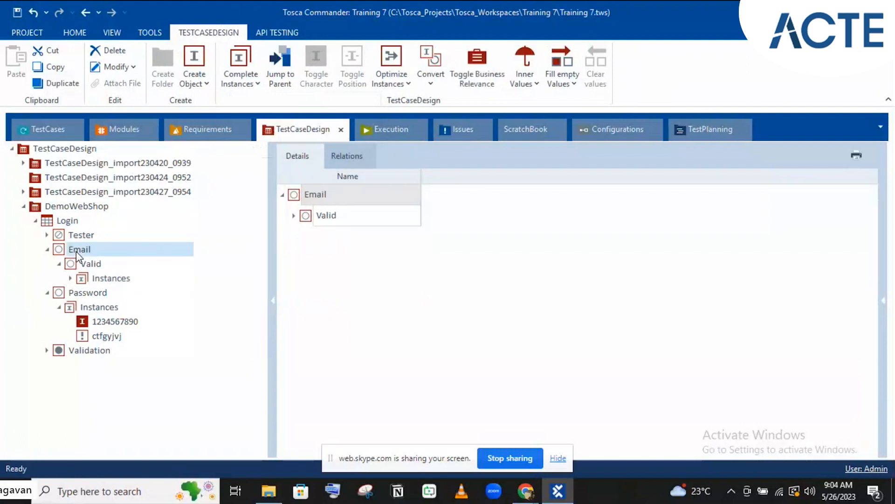
key("ctrl+v")
left_click(47, 249)
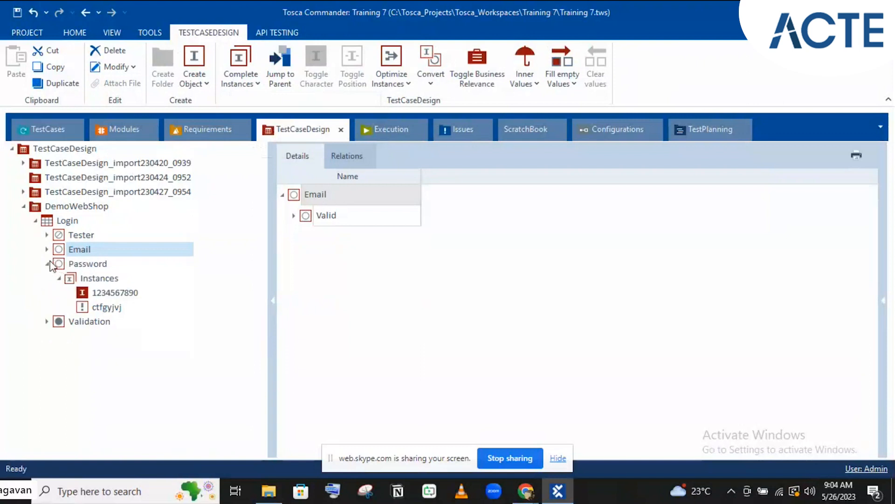
left_click(47, 249)
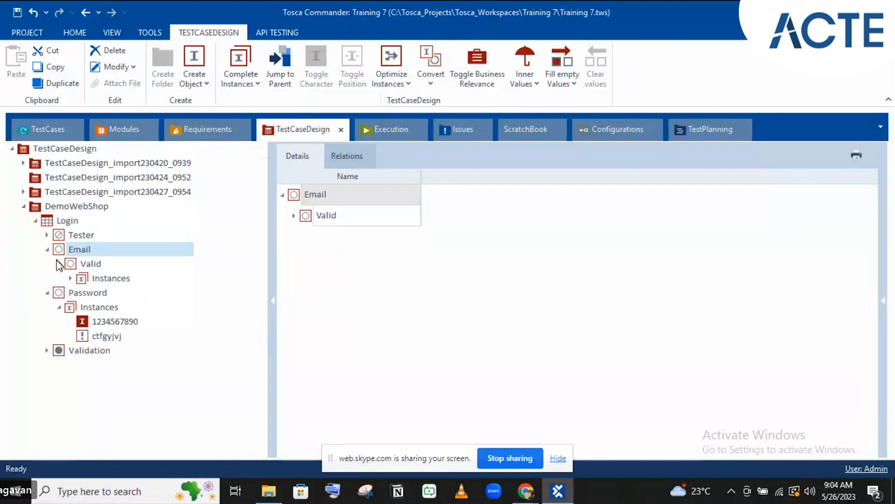
Show the two e-mail instances under Valid and select the Valid class node
left_click(72, 278)
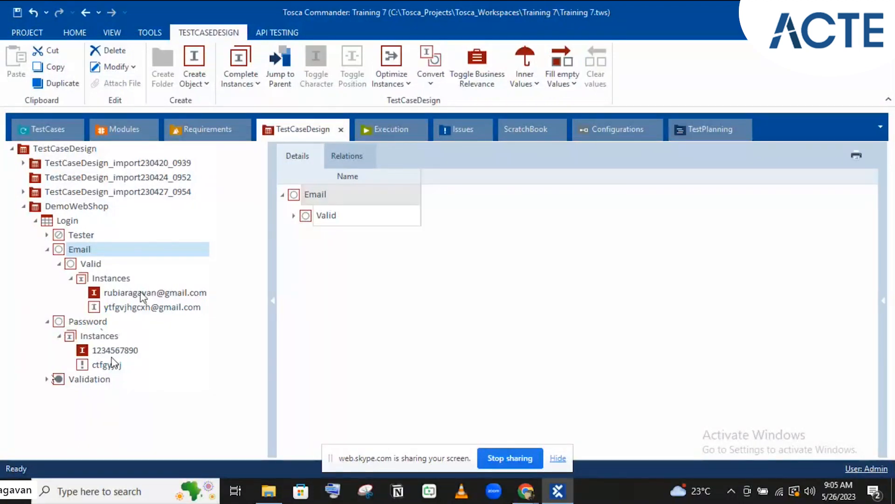
left_click(96, 268)
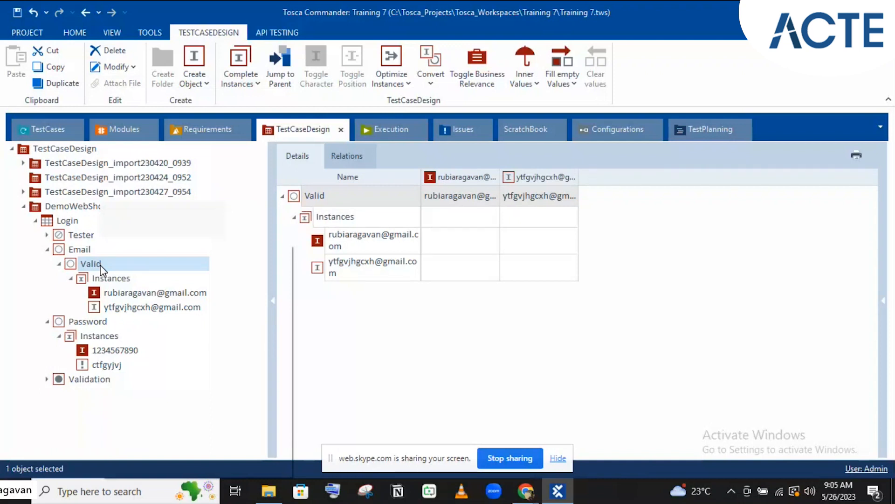
Create a third e-mail instance under Valid, named with an invalid address, and toggle it to invalid
right_click(100, 265)
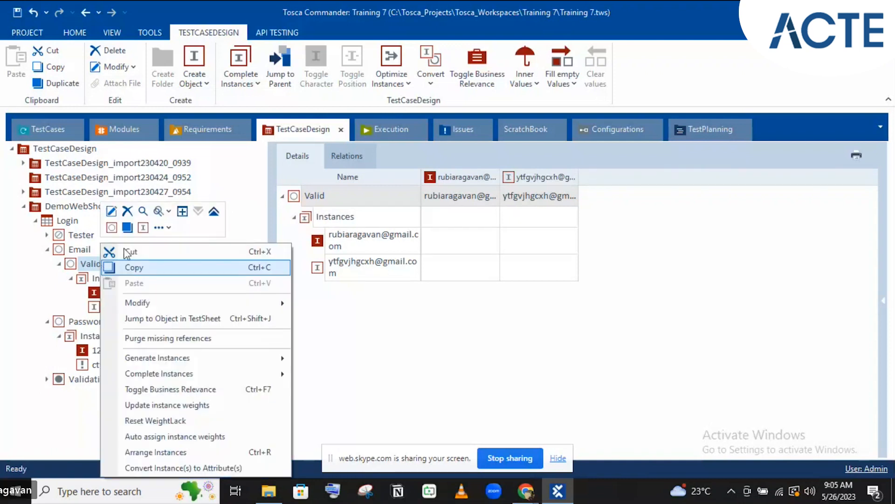
left_click(138, 231)
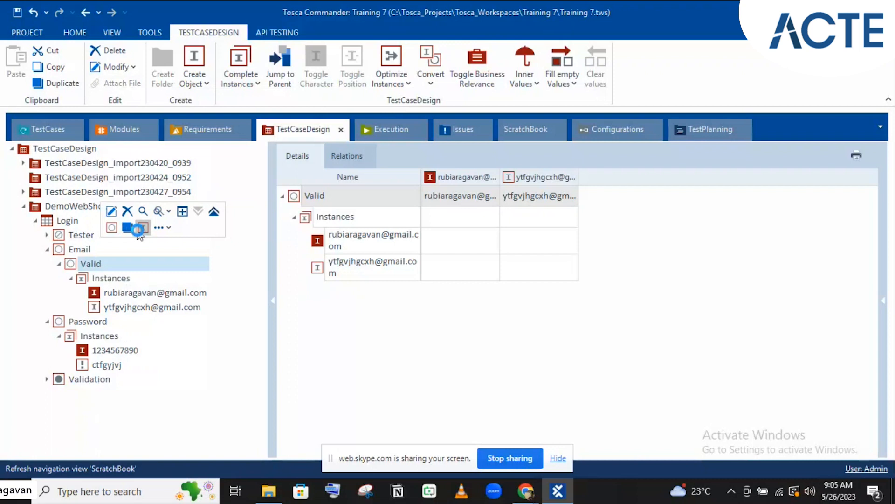
left_click(138, 231)
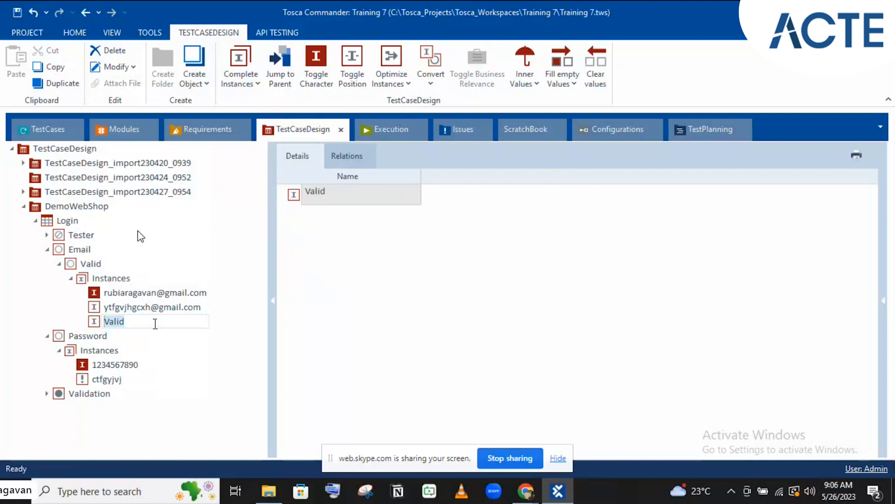
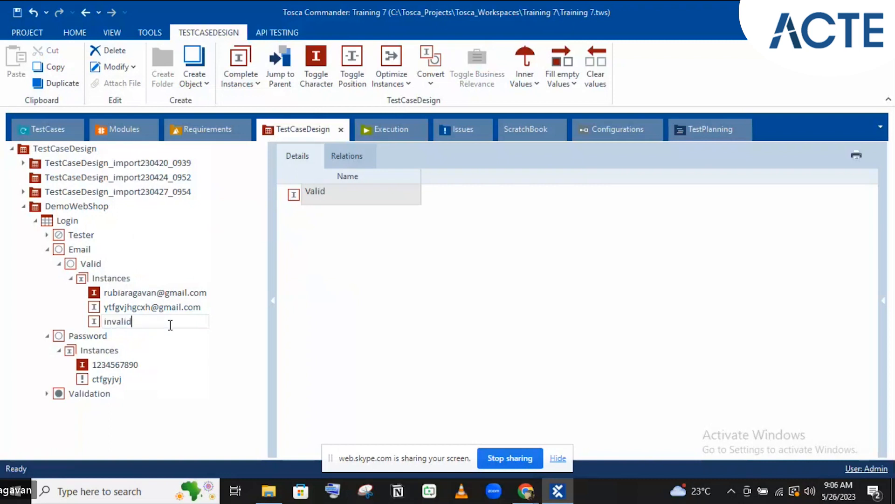
key("Return")
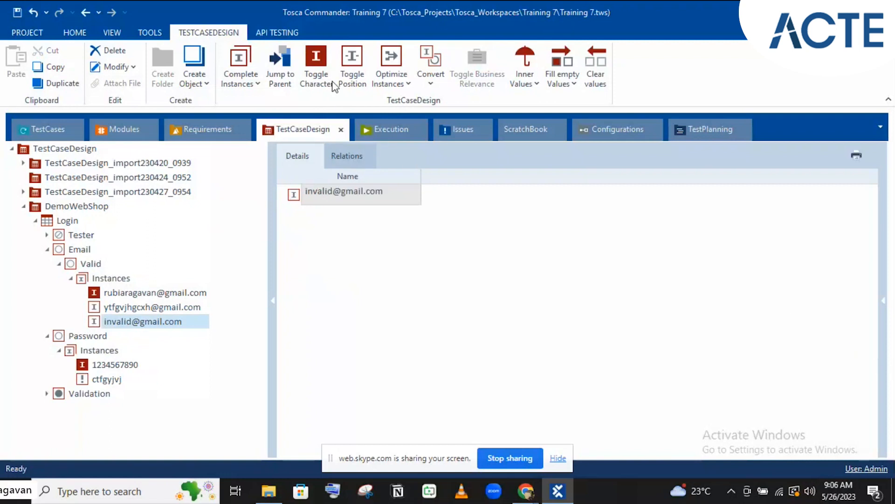
left_click(321, 54)
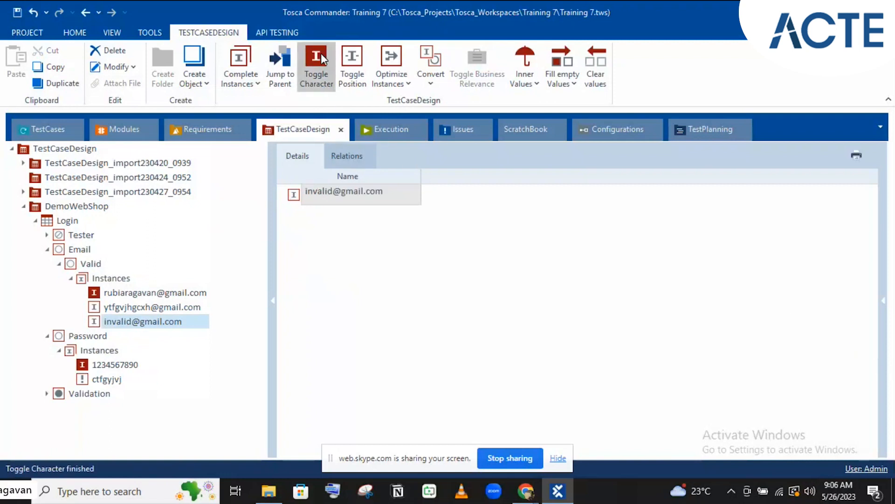
left_click(321, 53)
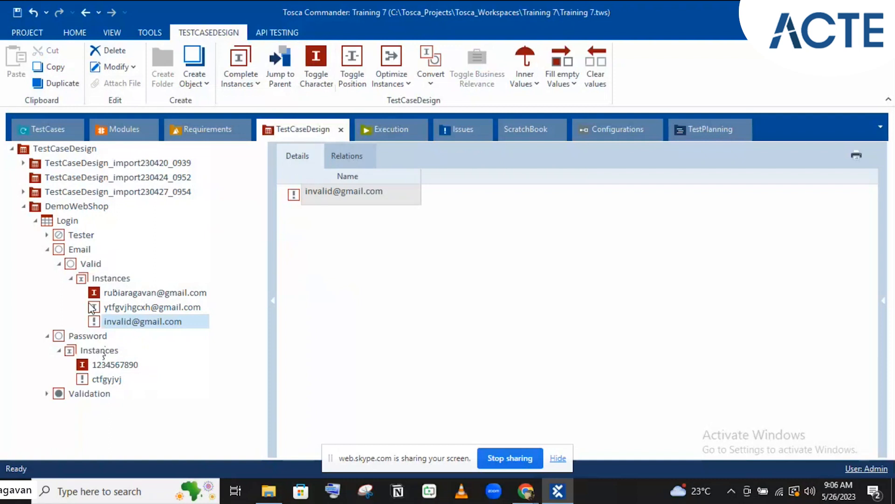
Run All combinations on the Login sheet, generating Login_1 through Login_6
left_click(68, 221)
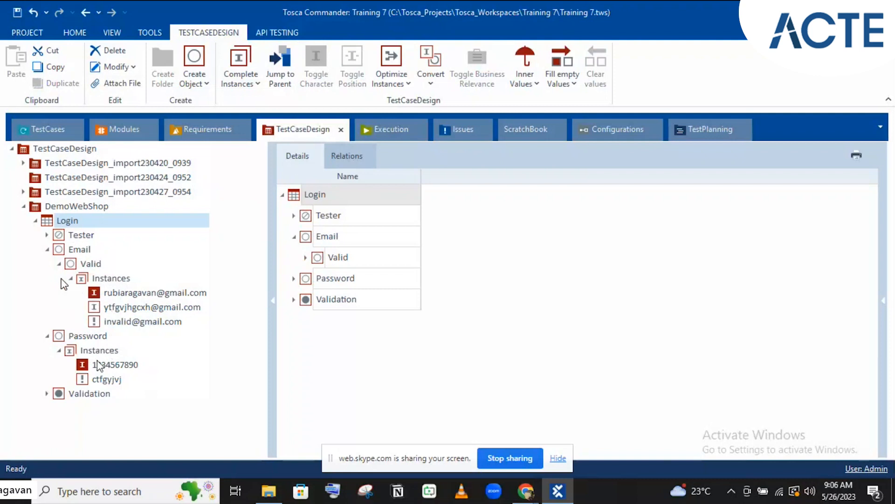
left_click(242, 79)
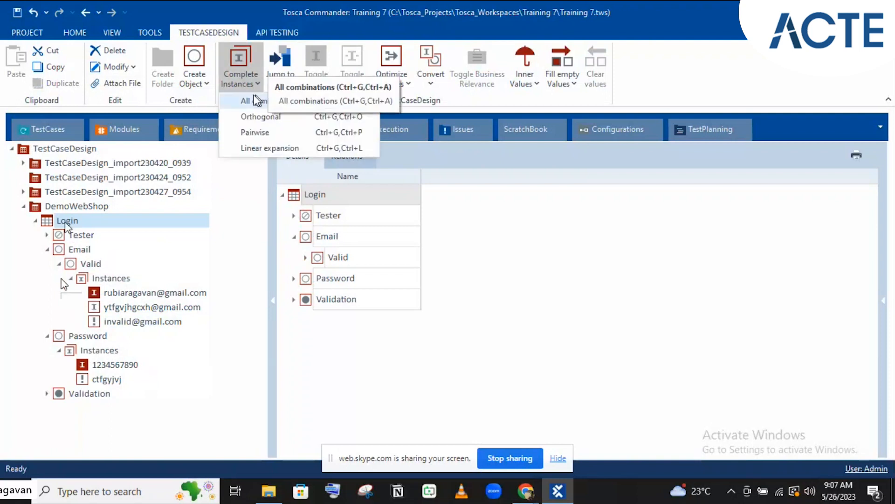
left_click(257, 99)
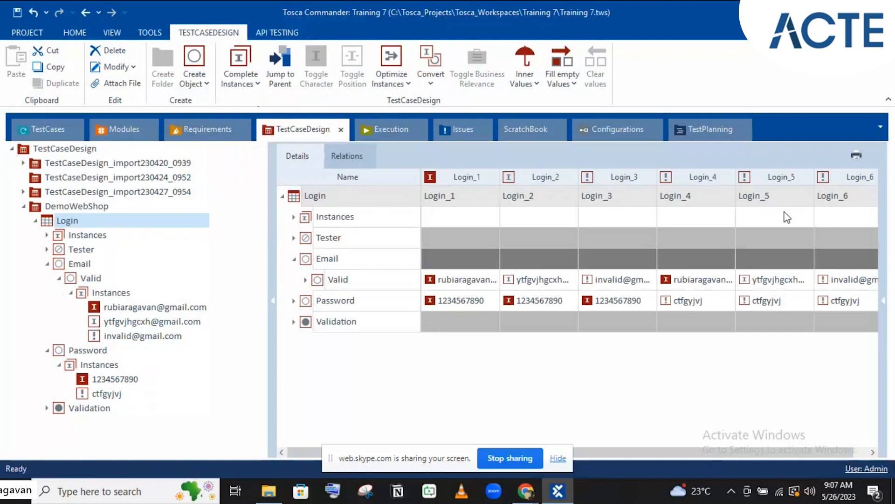
Inspect Login_1's Tester, Email and Validation cells, then reopen the Complete Instances options
left_click(426, 240)
left_click(294, 258)
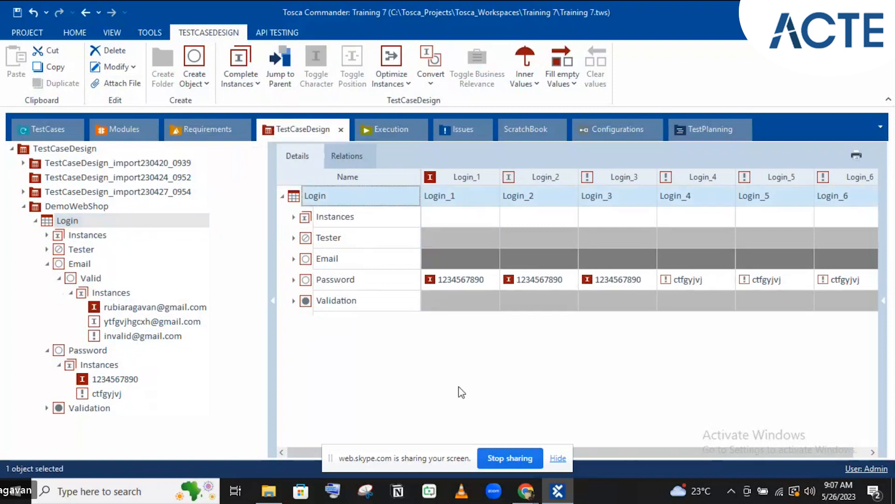
left_click(294, 260)
left_click(484, 284)
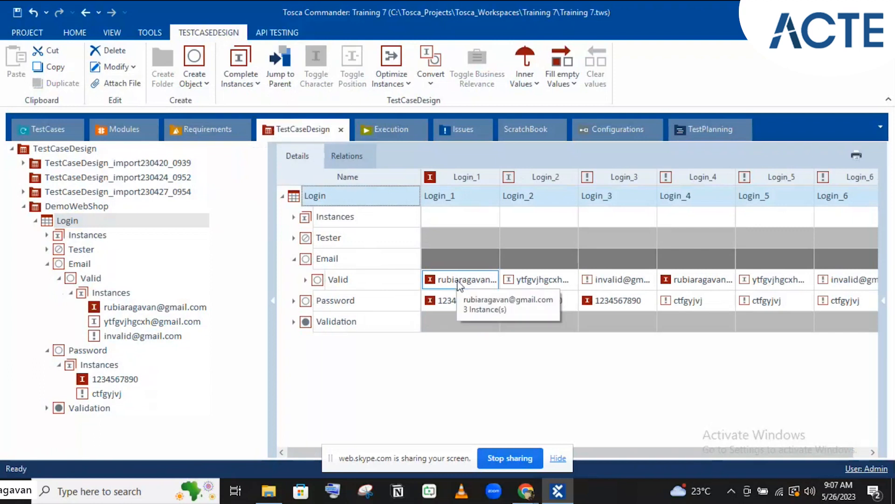
left_click(456, 332)
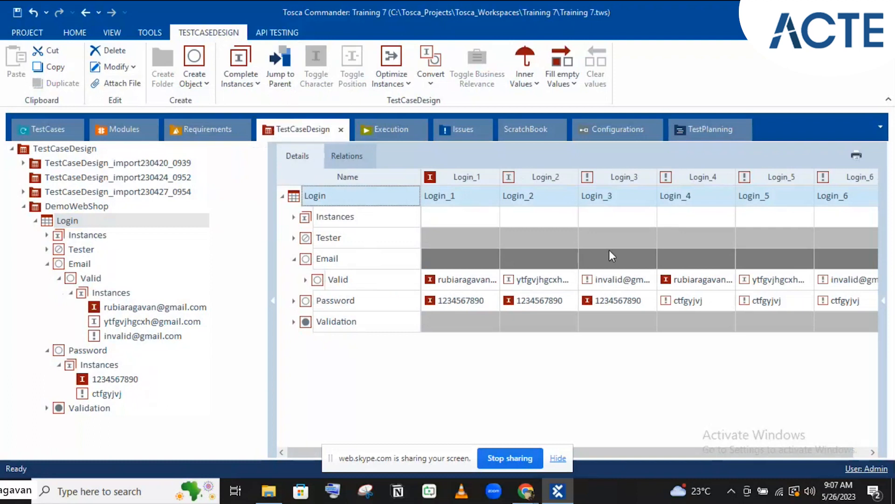
left_click(234, 70)
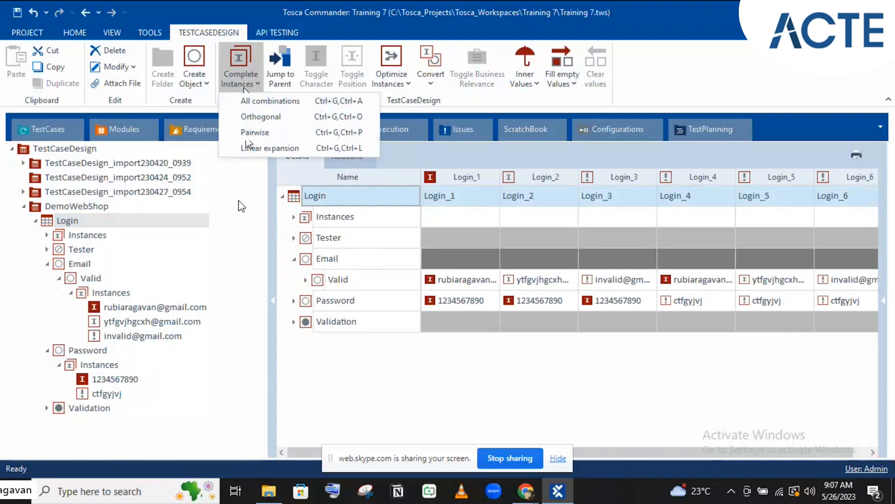
Check the generated e-mail and password values for Login_1 and Login_2 in the grid
left_click(380, 380)
left_click(380, 380)
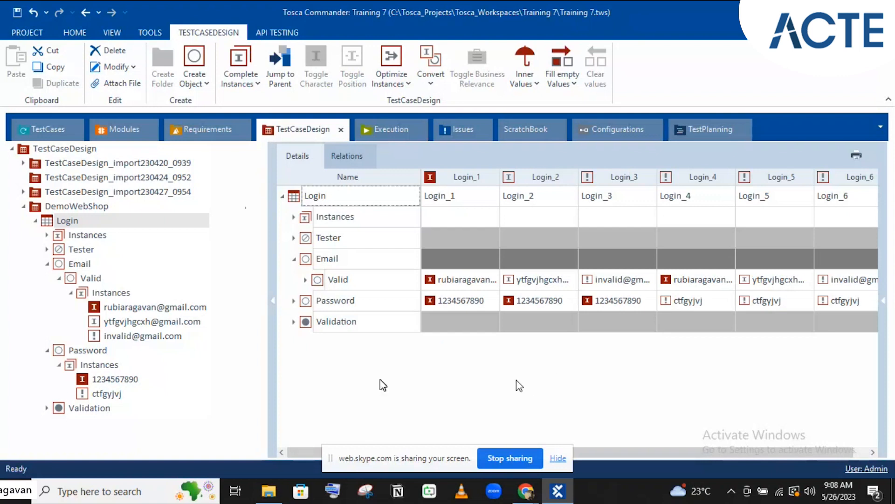
left_click(465, 281)
left_click(450, 306)
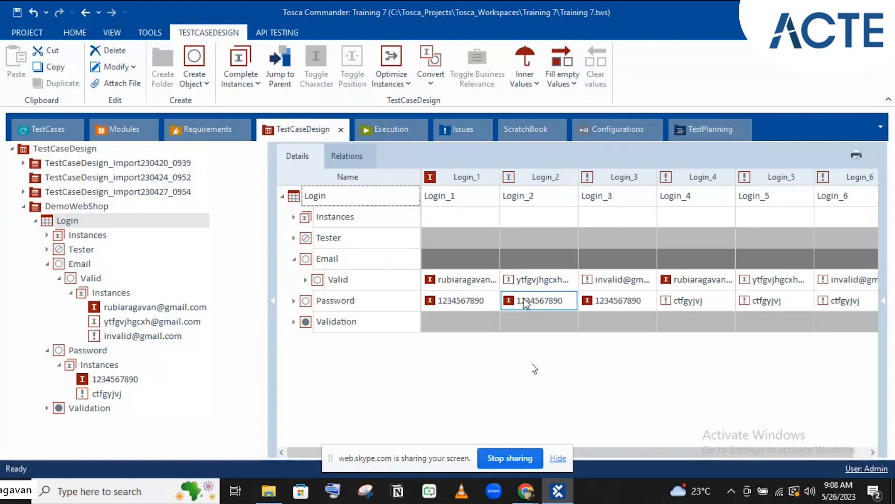
mouse_move(526, 304)
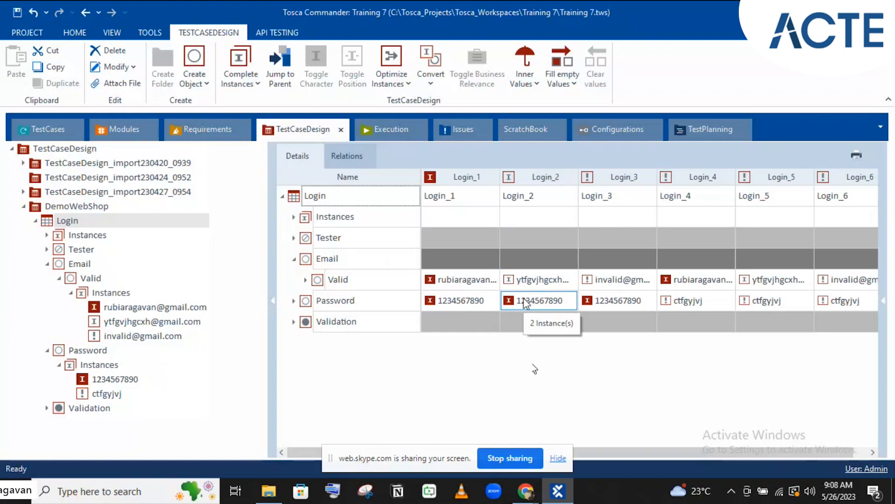
left_click(609, 392)
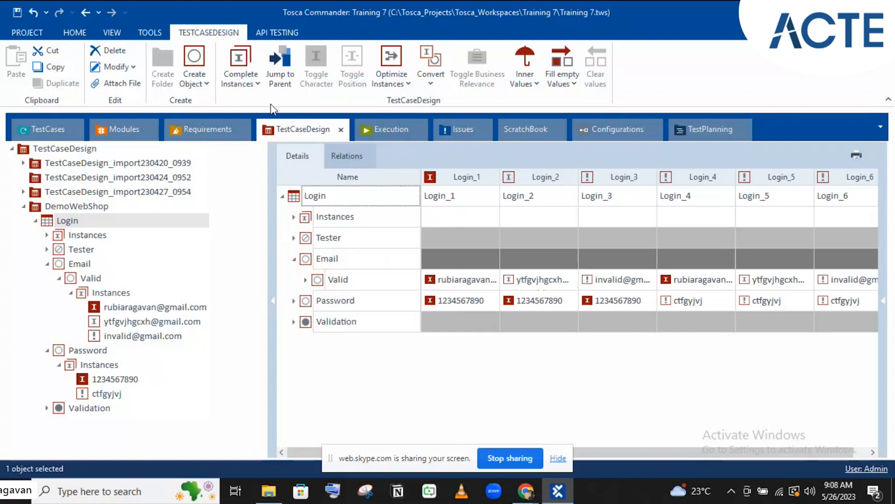
Browse the combination methods, then select Login's Instances folder listing Login_1 to Login_6
left_click(251, 85)
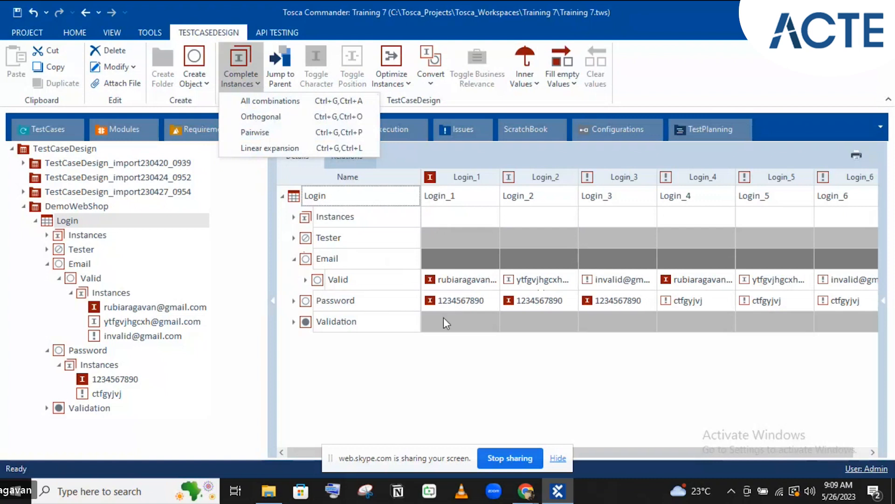
left_click(448, 415)
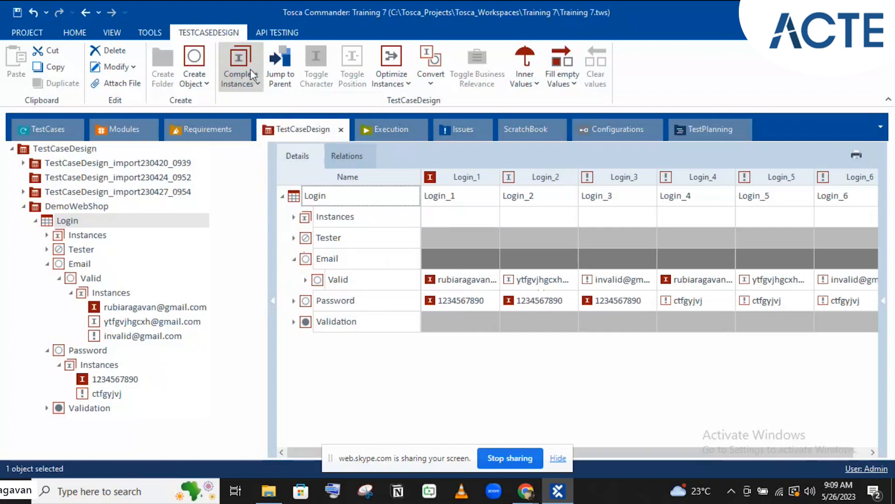
left_click(257, 84)
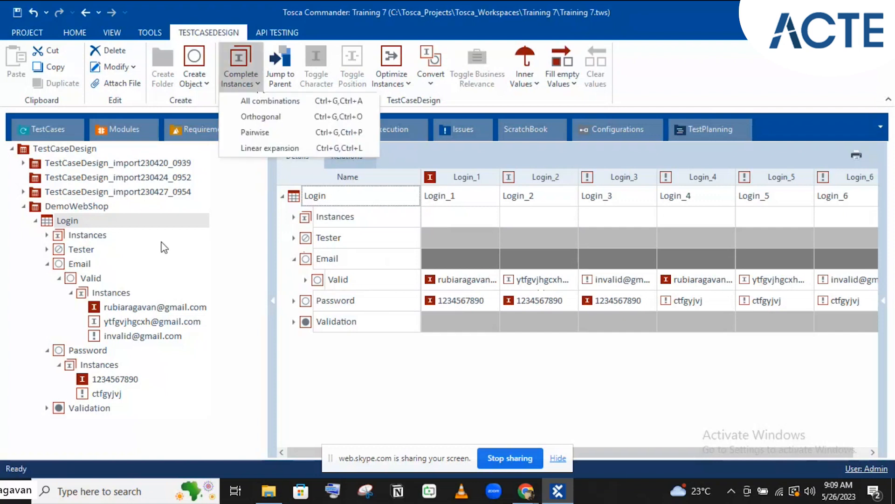
left_click(88, 238)
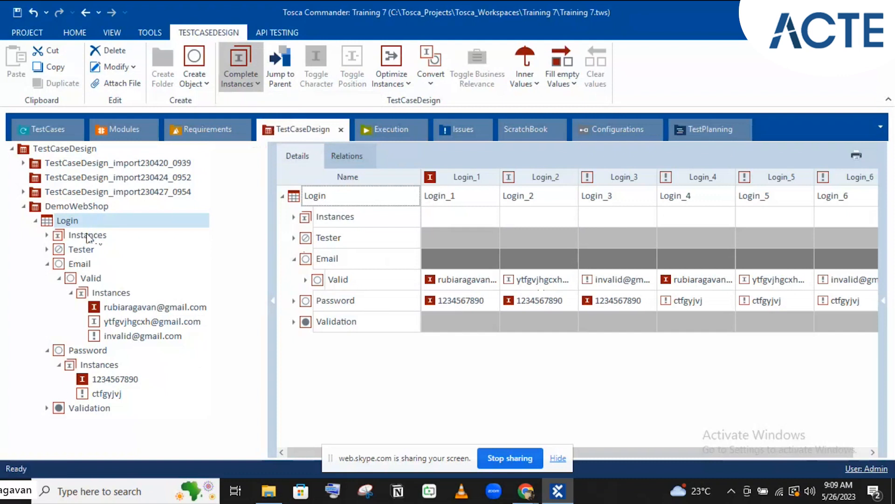
left_click(96, 238)
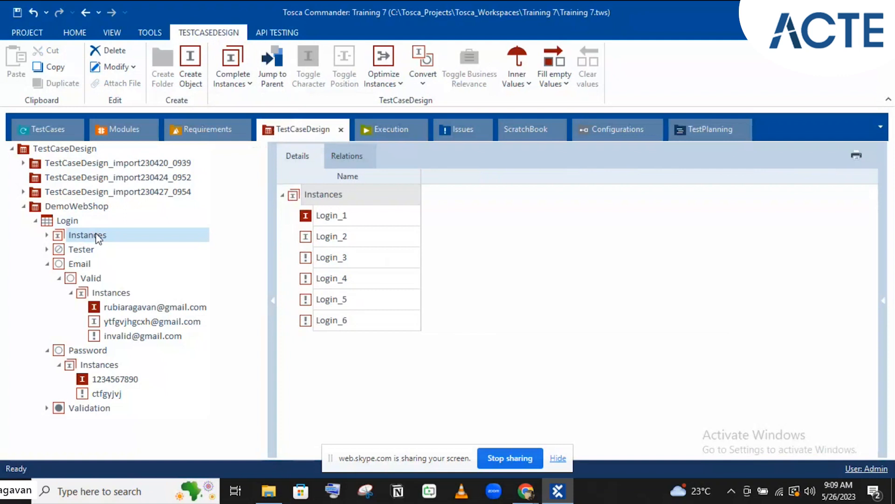
Delete the six generated instances Login_1 to Login_6 from the Login class
key("Delete")
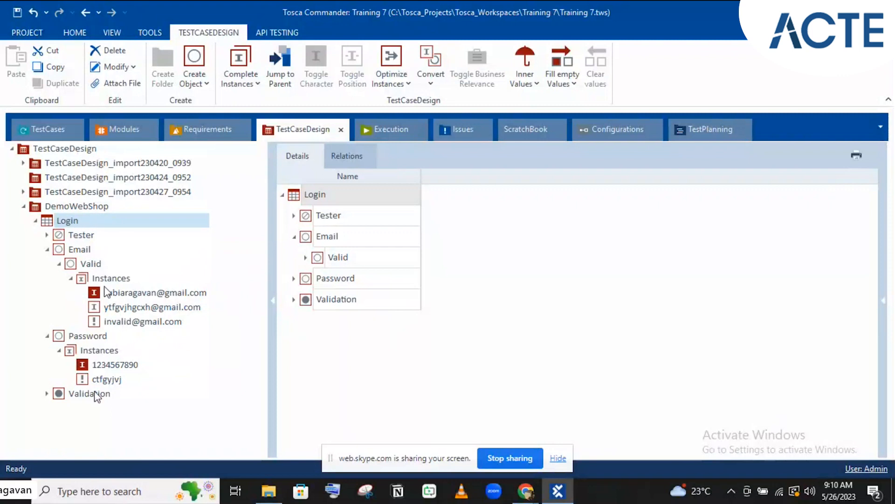
Regenerate Login instances with the Orthogonal method and check Login_1 and Login_3's e-mail and password values
left_click(228, 89)
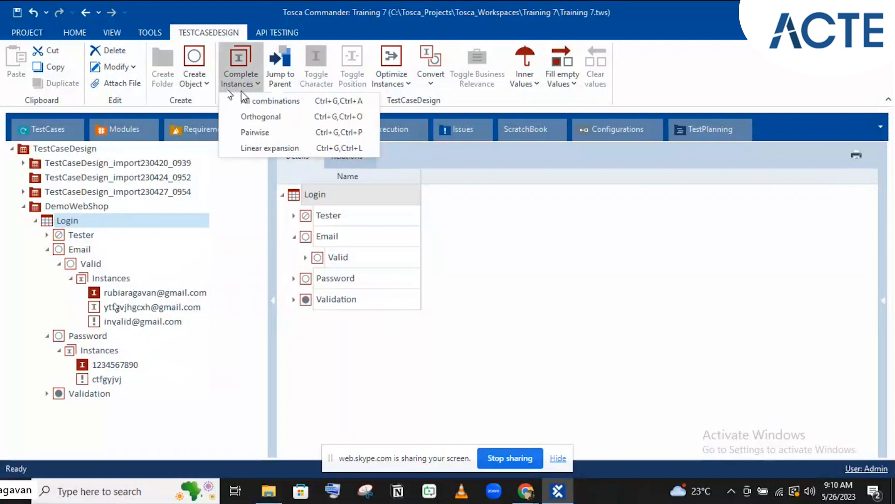
left_click(250, 116)
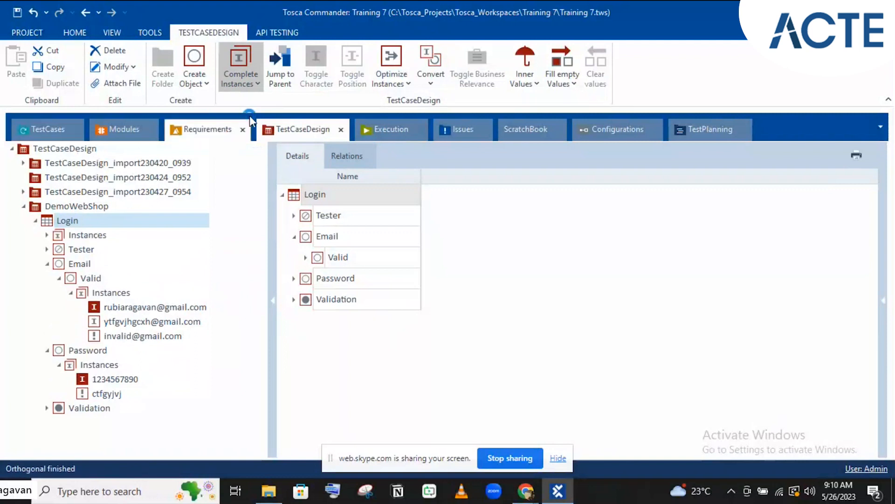
left_click(606, 282)
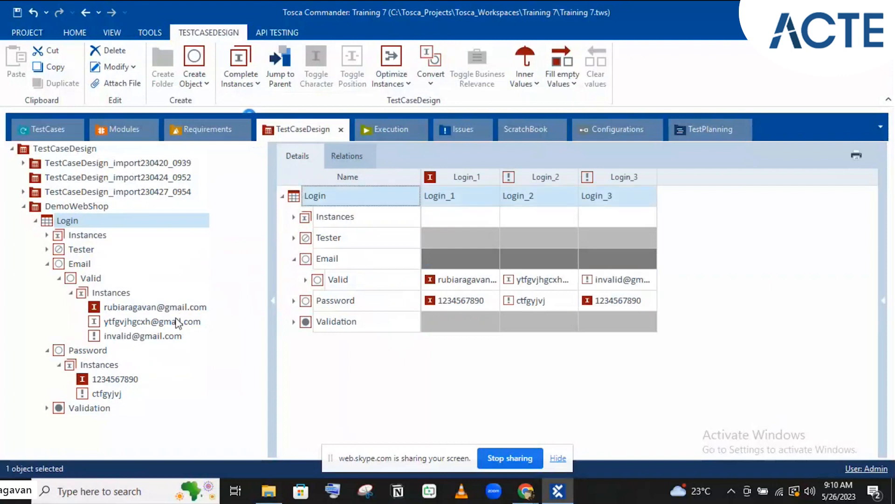
left_click(486, 270)
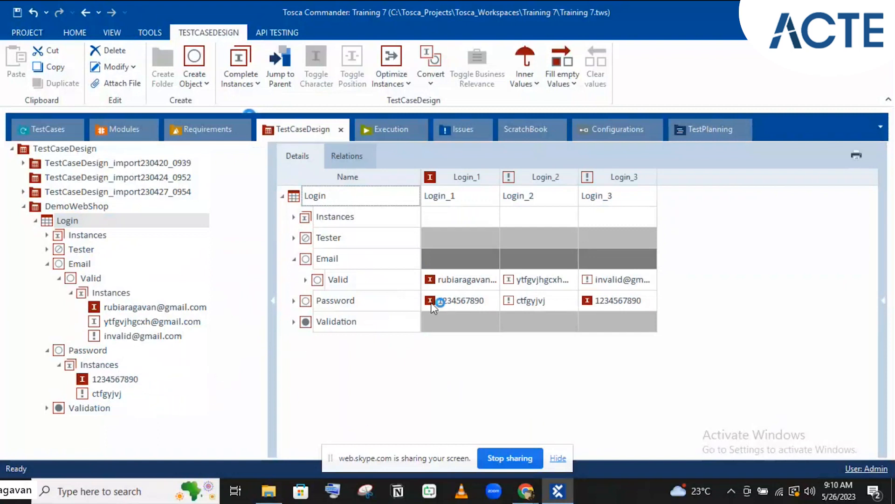
left_click(588, 305)
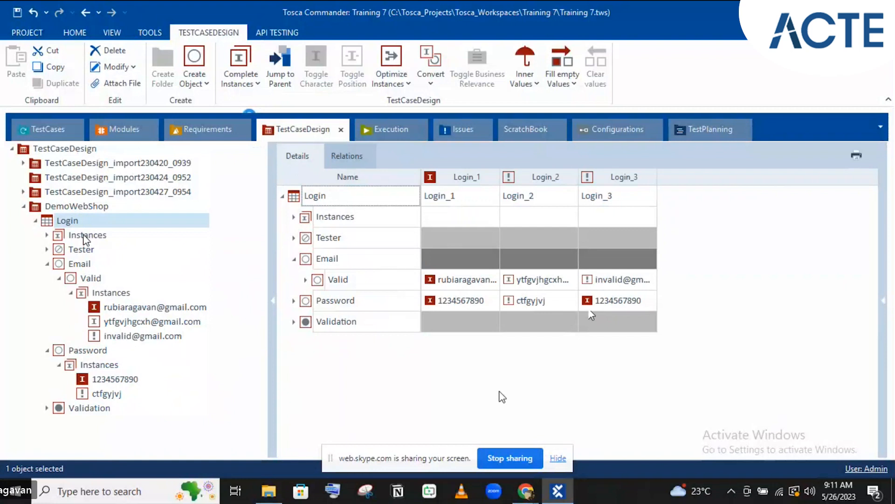
Delete the three orthogonal Login instances, then select the Validation attribute to view its two values
left_click(85, 236)
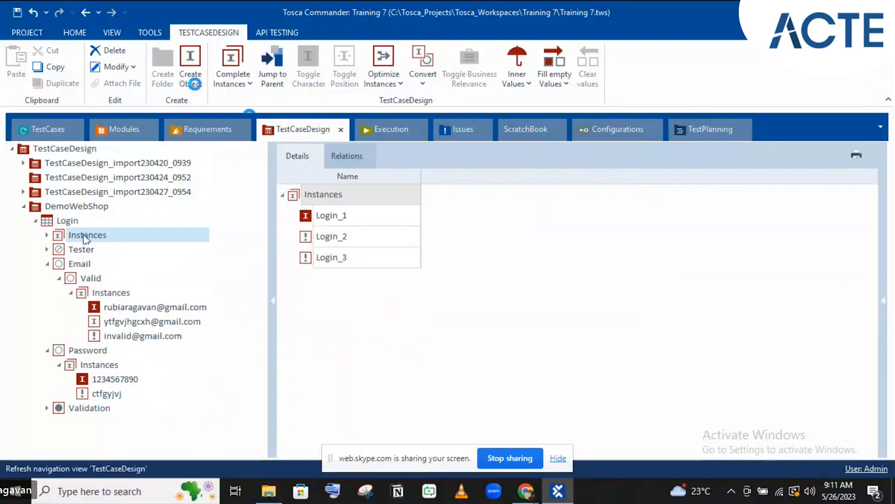
key("Delete")
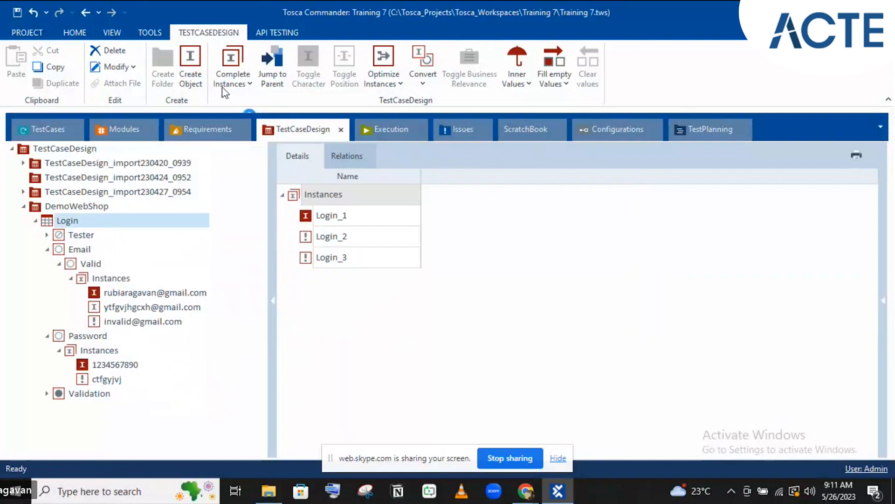
left_click(230, 77)
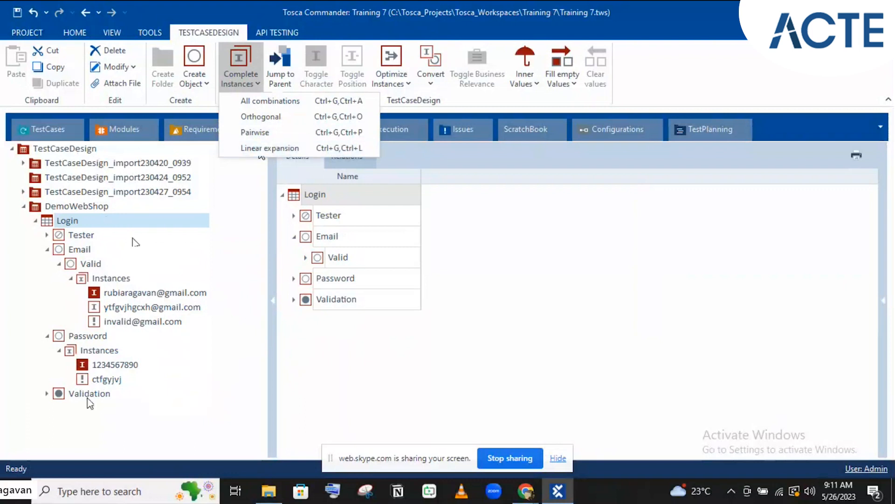
left_click(135, 241)
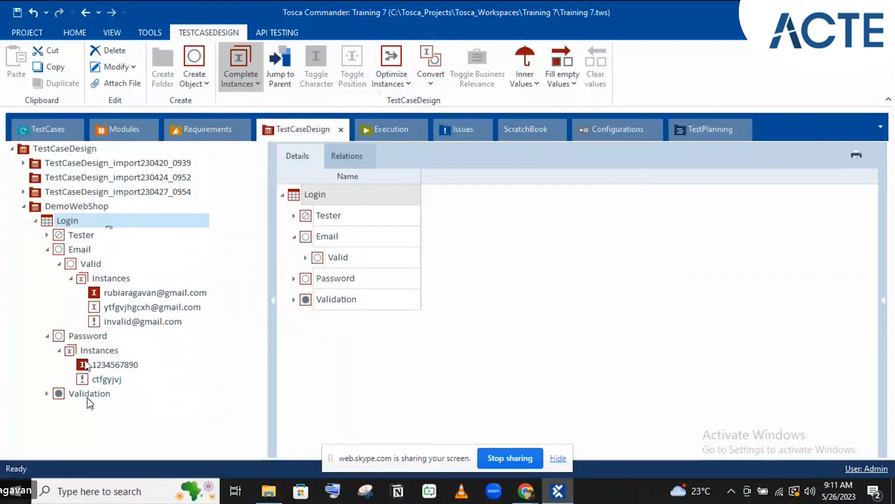
left_click(89, 400)
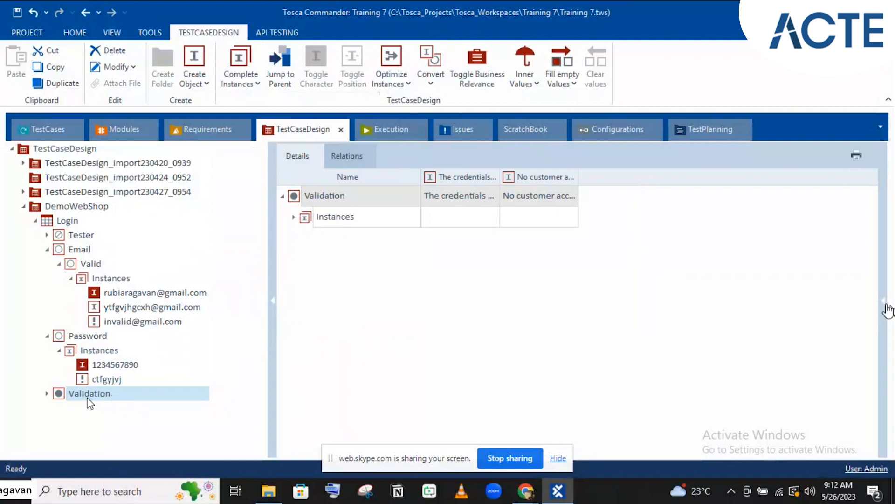
Change the Validation attribute's BusinessRelevant value from Result to Yes in the Properties pane
left_click(885, 305)
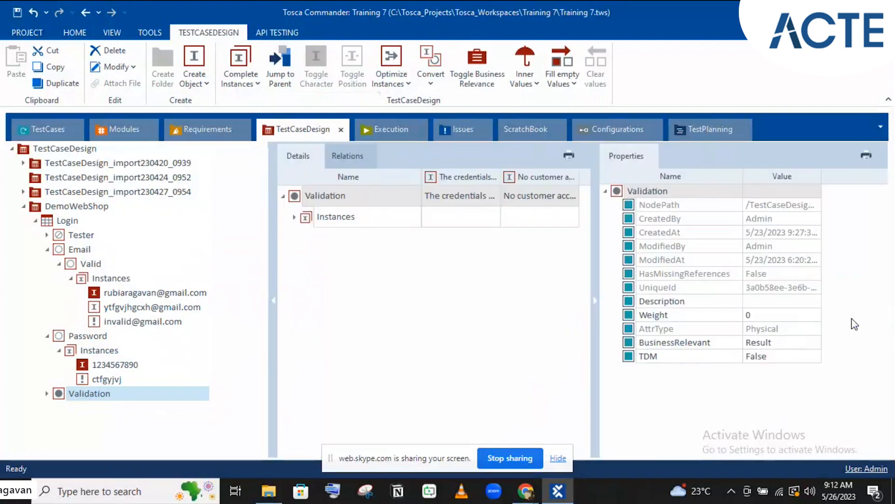
left_click(777, 342)
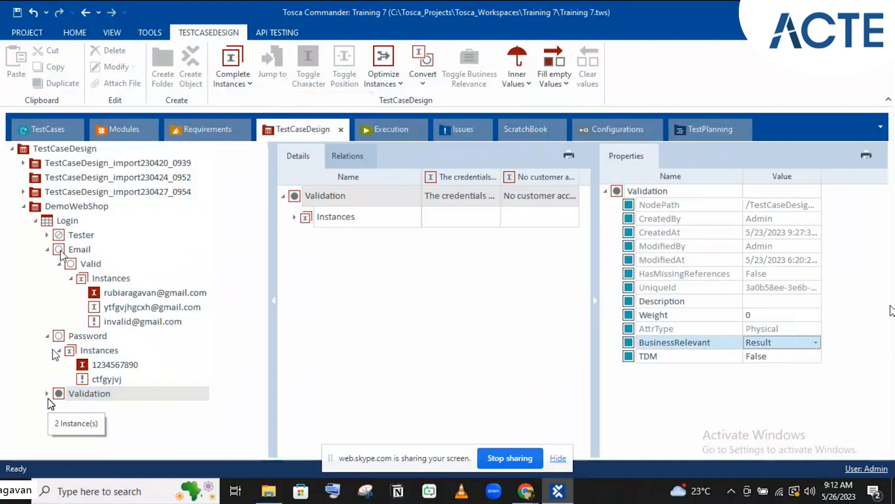
left_click(64, 395)
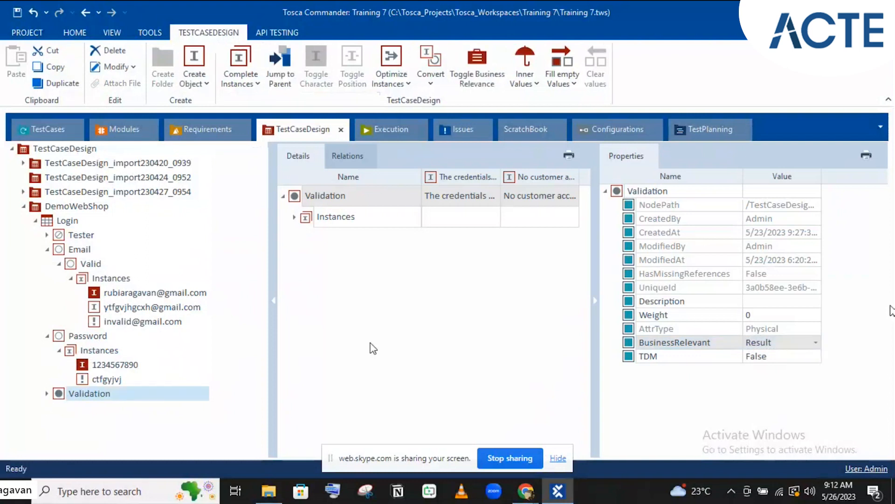
left_click(773, 346)
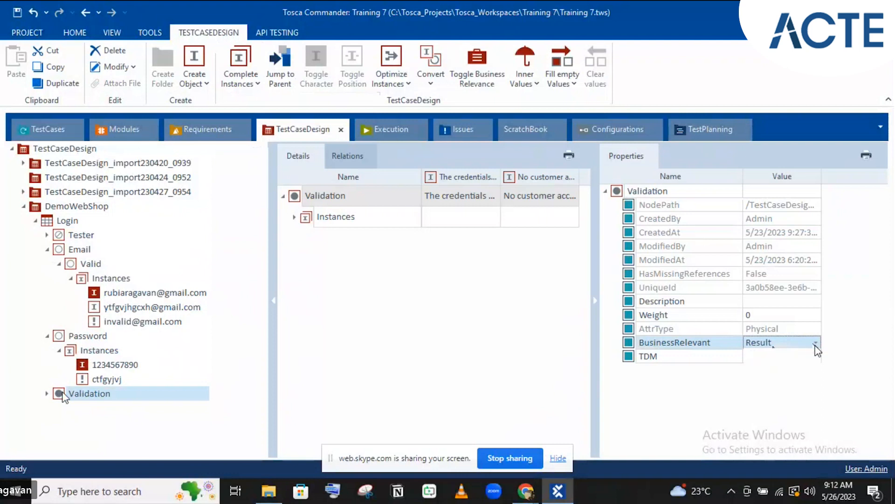
left_click(816, 347)
left_click(759, 375)
left_click(765, 344)
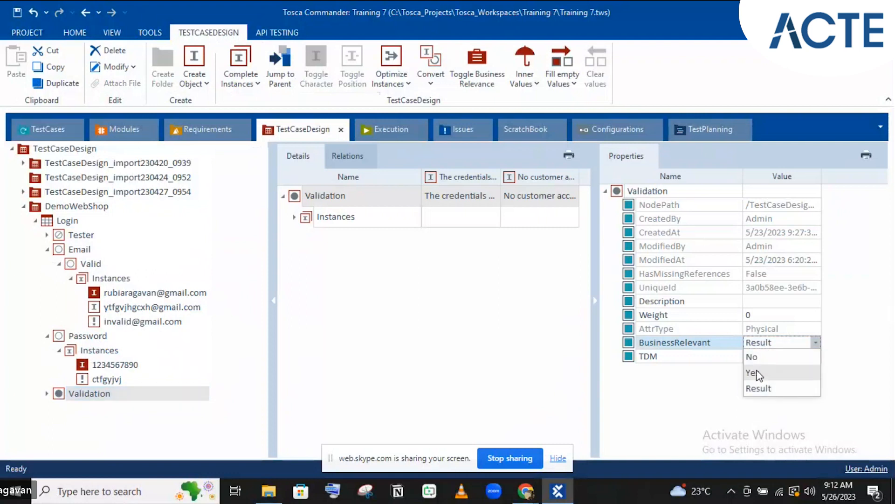
left_click(758, 373)
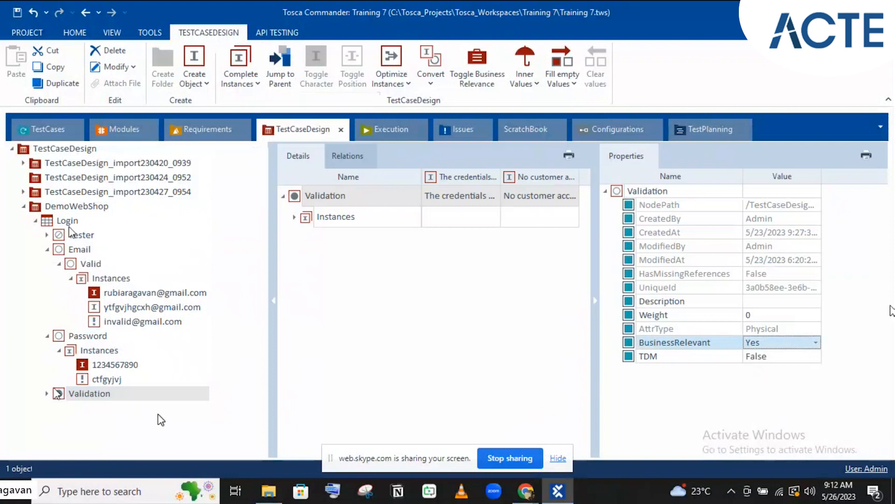
left_click(72, 394)
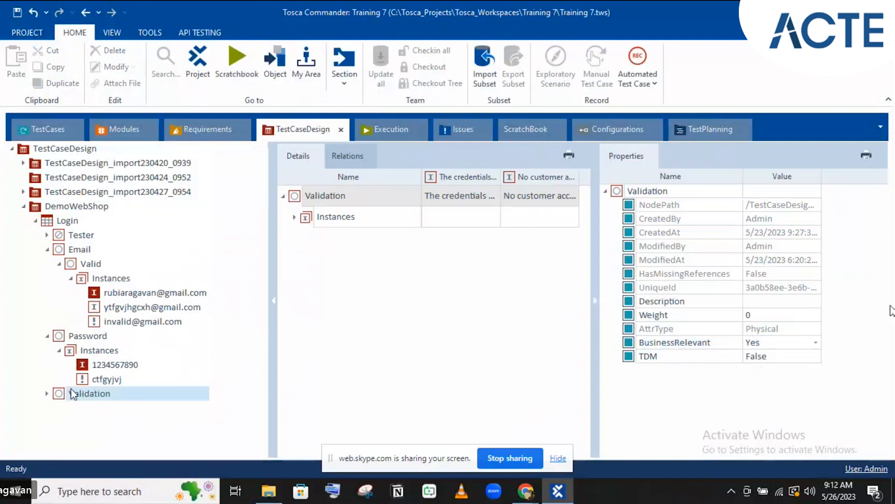
Expand Validation and add a third instance named 'Validation' beside the two message values
left_click(47, 395)
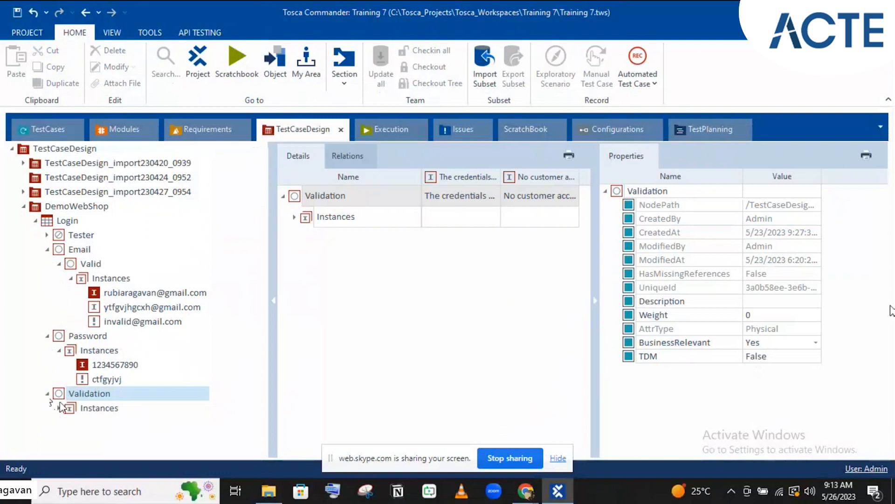
left_click(59, 408)
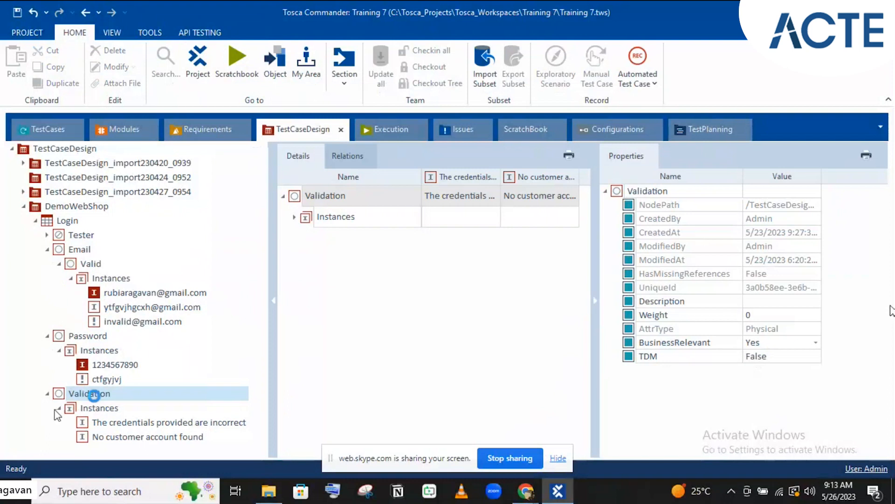
right_click(94, 396)
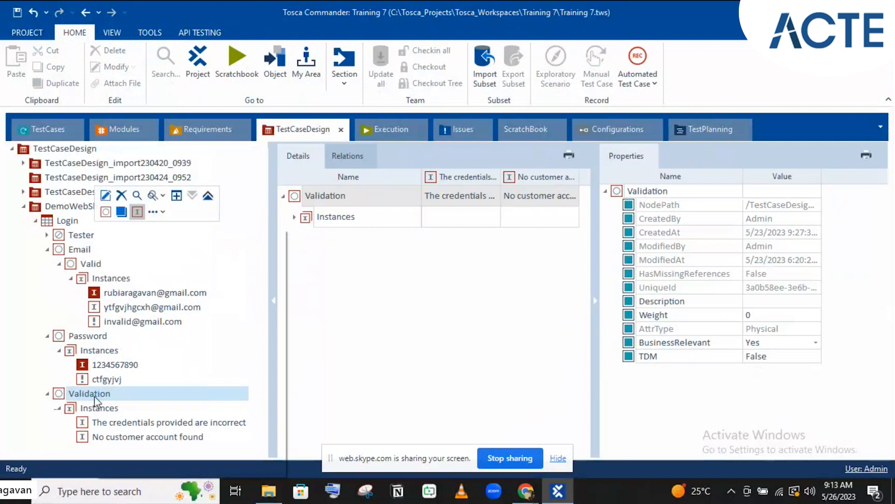
left_click(138, 212)
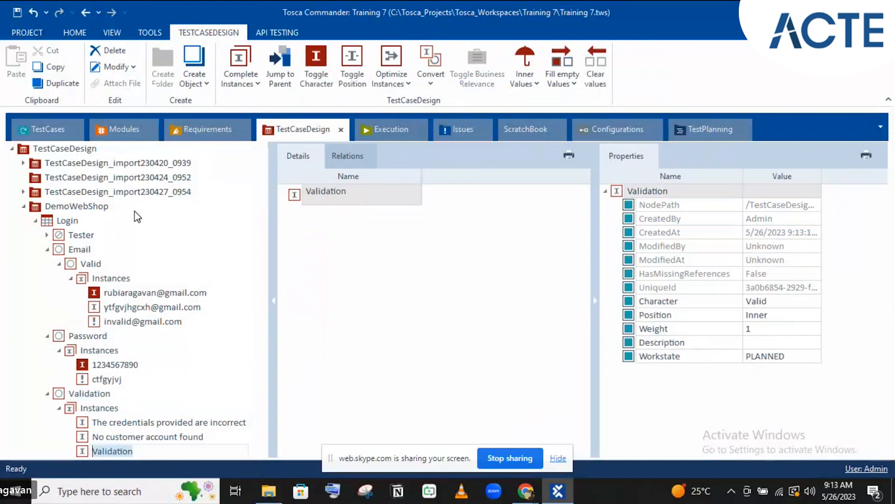
key("Return")
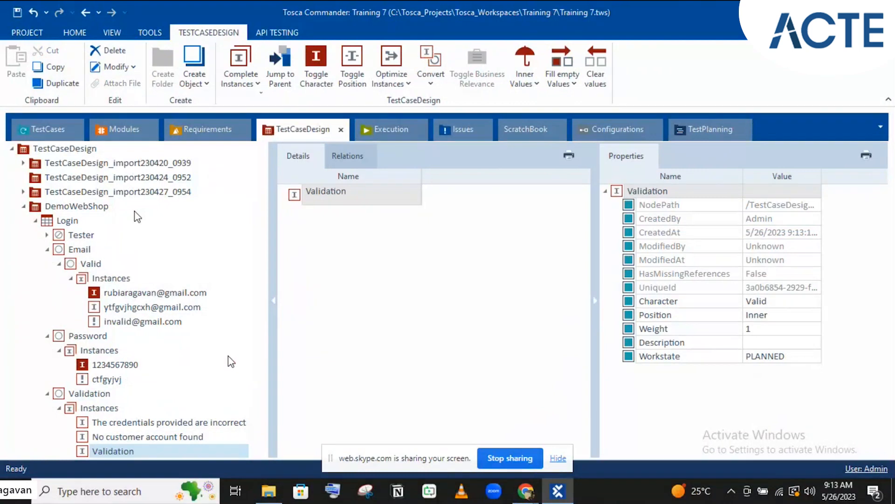
Collapse the Properties pane, select Login, and show the Complete Instances combination methods
left_click(594, 300)
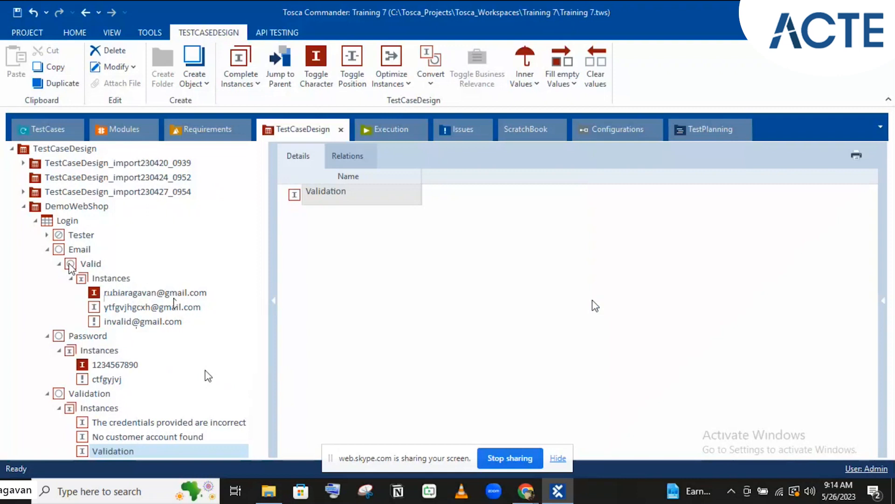
left_click(71, 225)
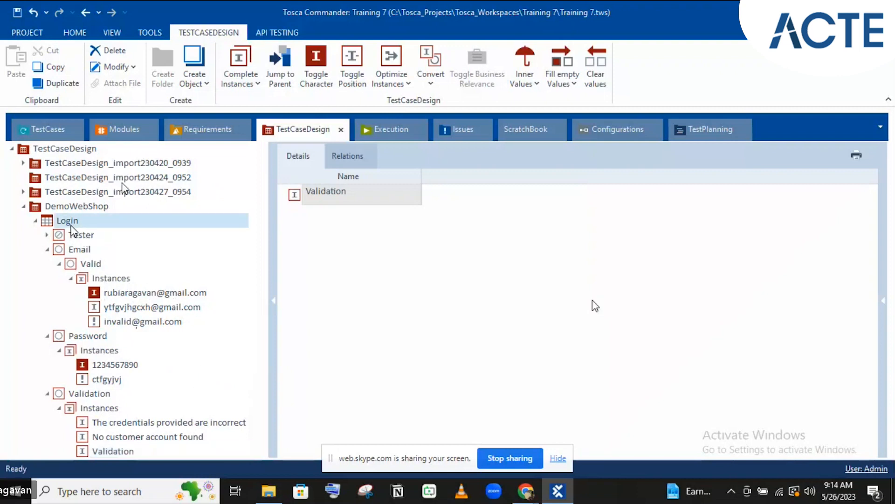
left_click(251, 84)
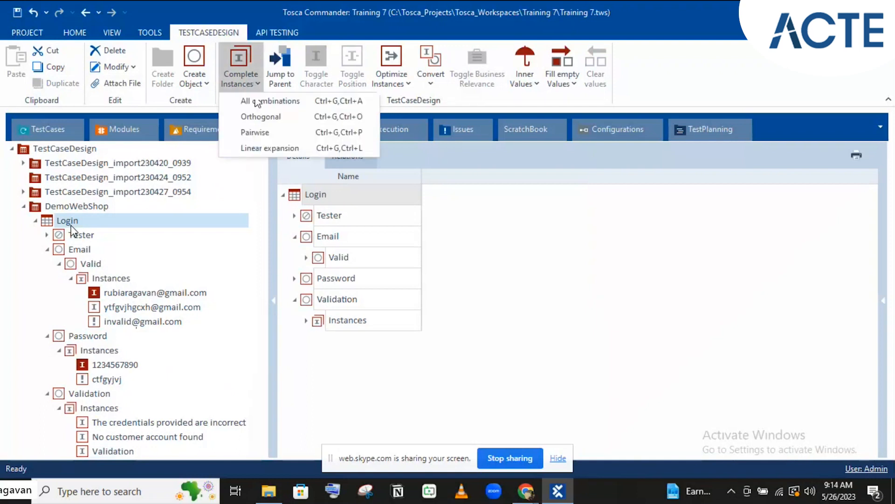
Generate Login instances using the Pairwise combination method
left_click(264, 133)
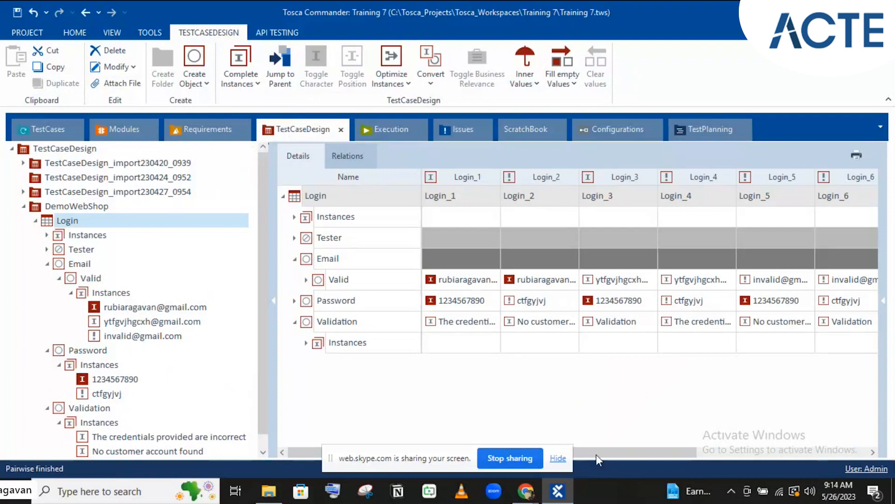
left_click_drag(707, 460, 858, 452)
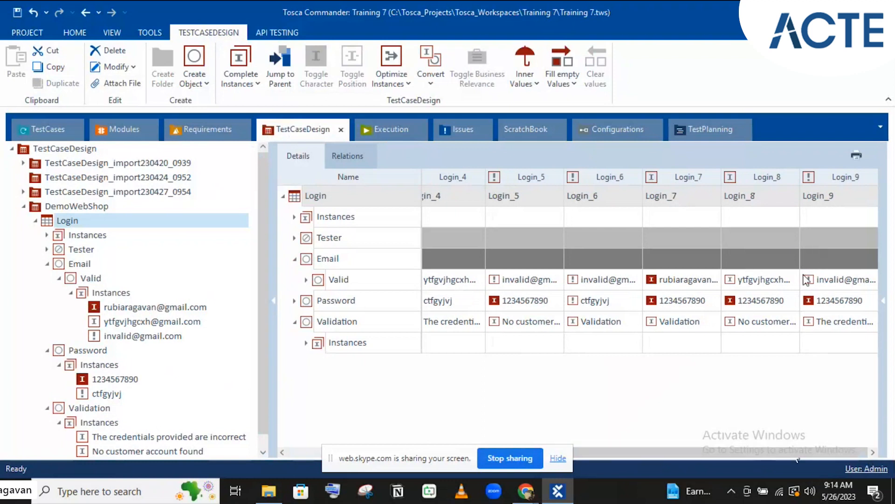
left_click(308, 455)
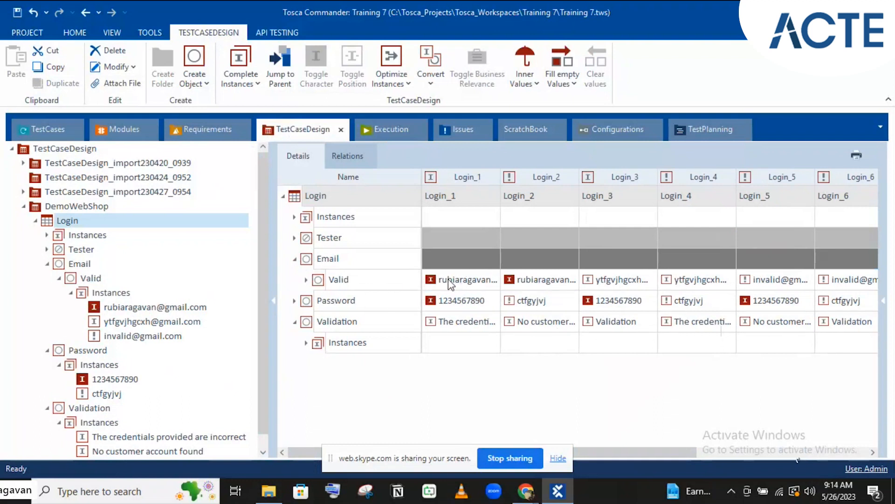
Review the generated instances' email and validation values, then select the new Instances folder
left_click(506, 327)
left_click(443, 282)
left_click(448, 324)
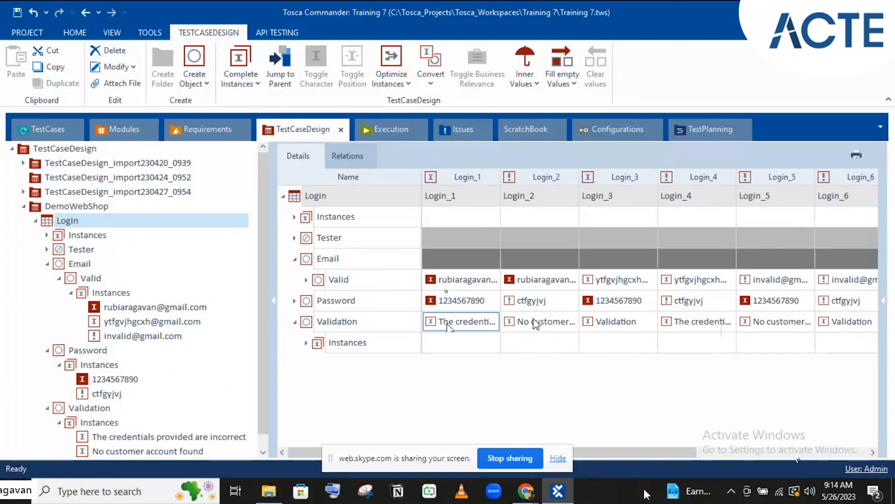
left_click_drag(667, 449, 771, 434)
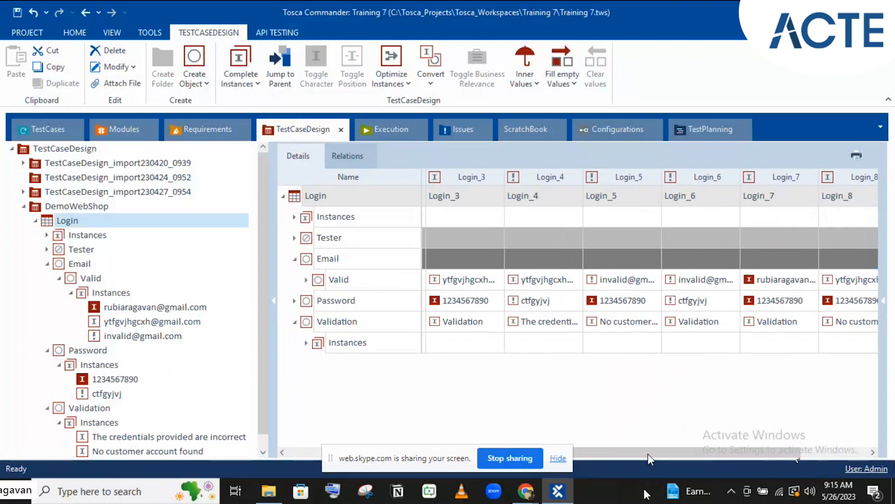
left_click(303, 454)
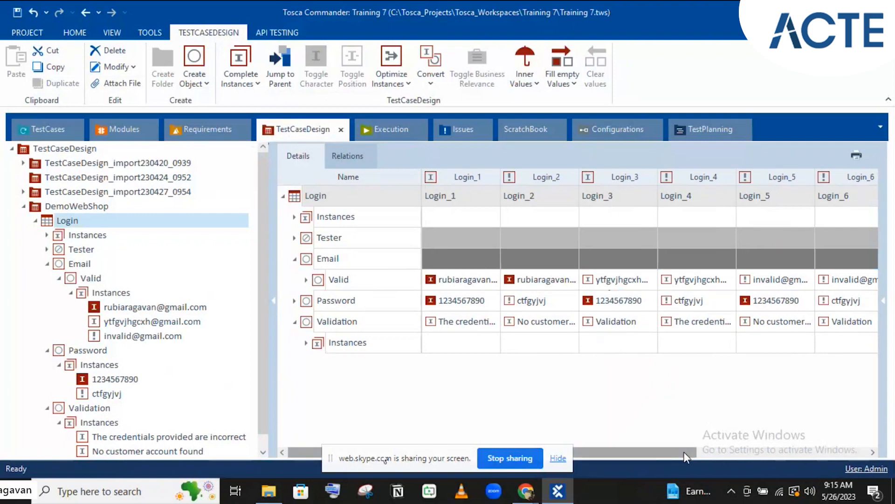
left_click_drag(684, 452, 796, 452)
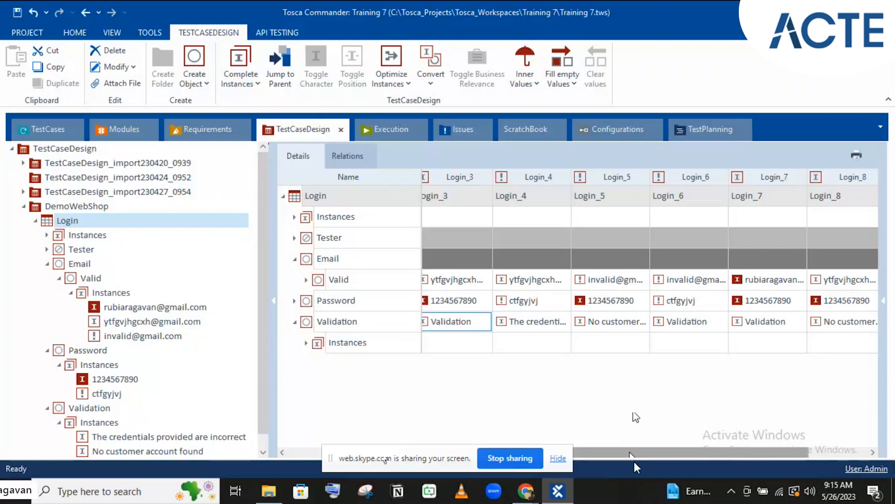
left_click_drag(632, 454, 476, 490)
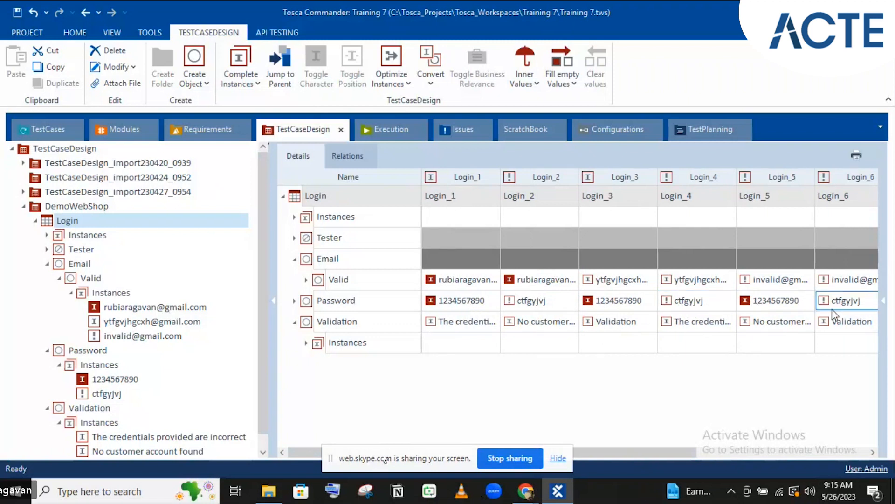
left_click(577, 366)
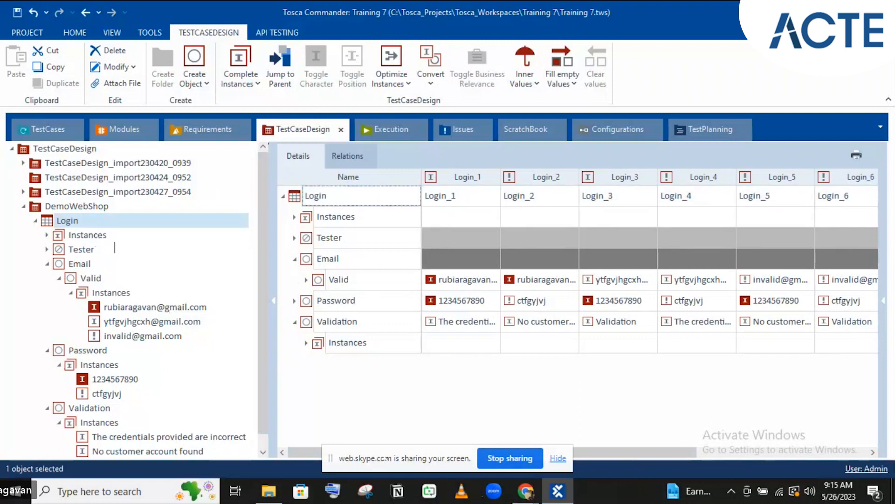
left_click(94, 235)
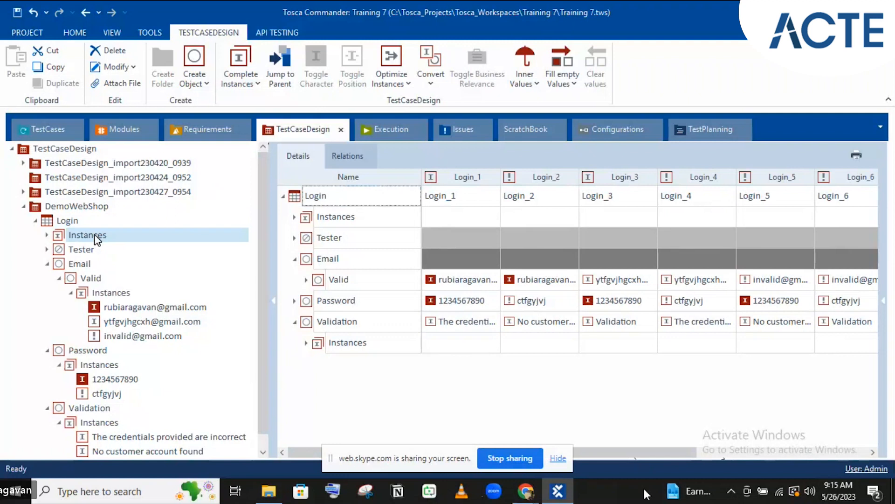
Remove the pairwise Login instances folder, collapse Email, and bring back the Complete Instances list
left_click(95, 235)
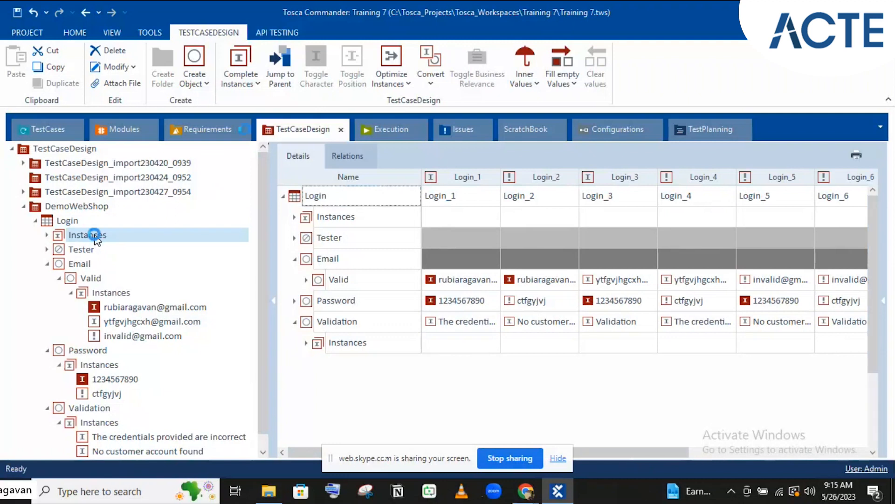
left_click(256, 83)
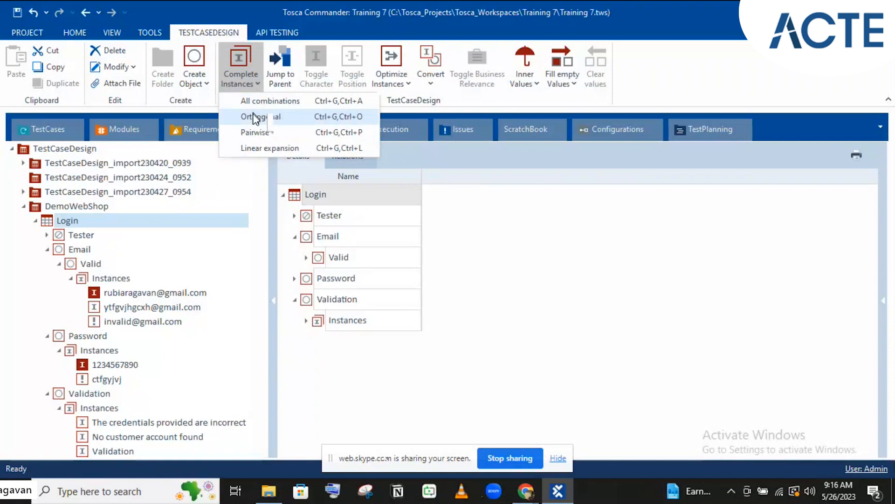
left_click(48, 252)
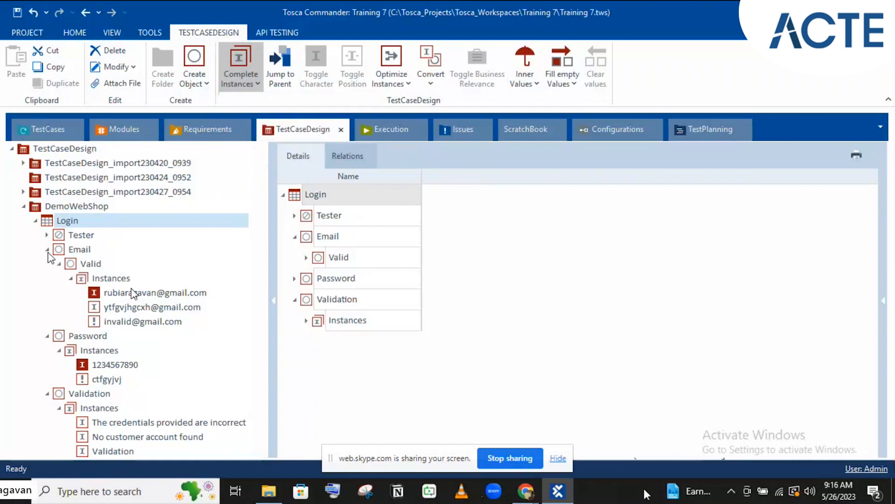
left_click(48, 251)
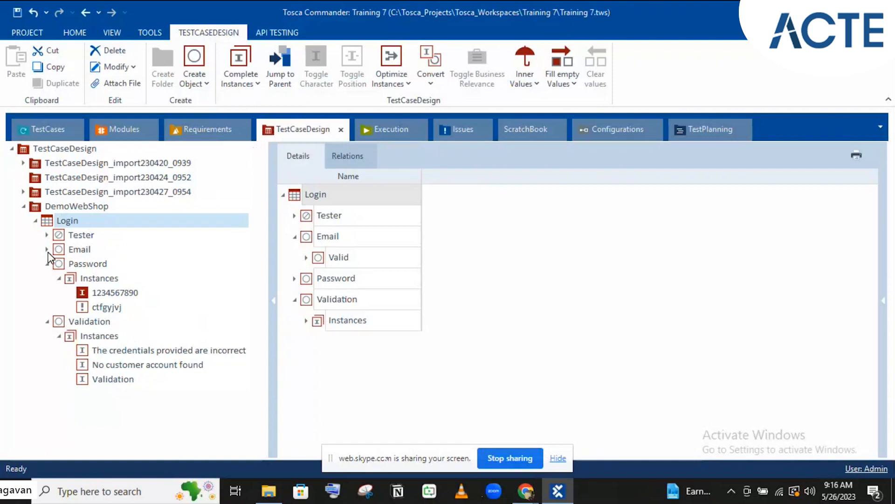
left_click(232, 83)
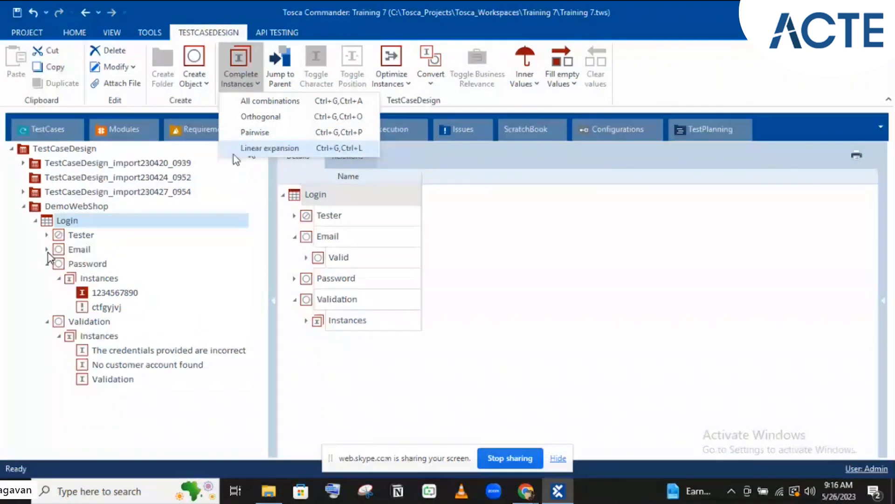
Try Linear expansion on Login, acknowledge the no straight-through instances error, then select Validation
left_click(234, 155)
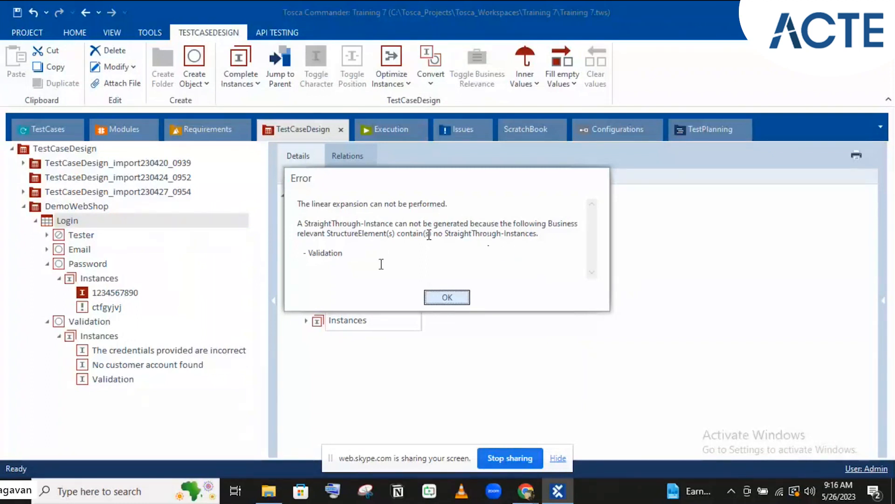
left_click(451, 299)
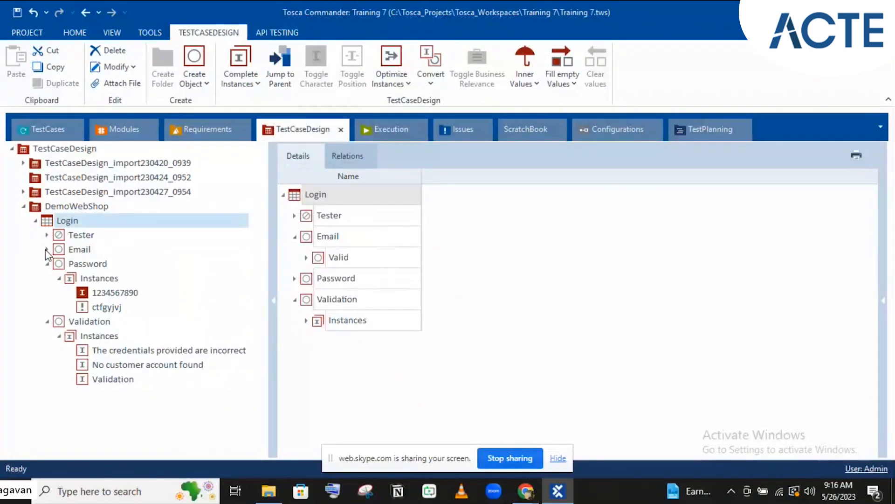
left_click(47, 249)
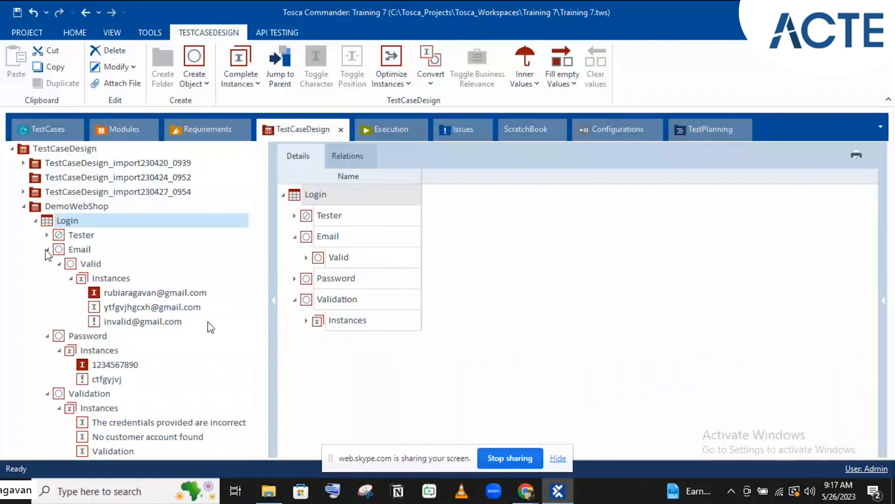
left_click(99, 393)
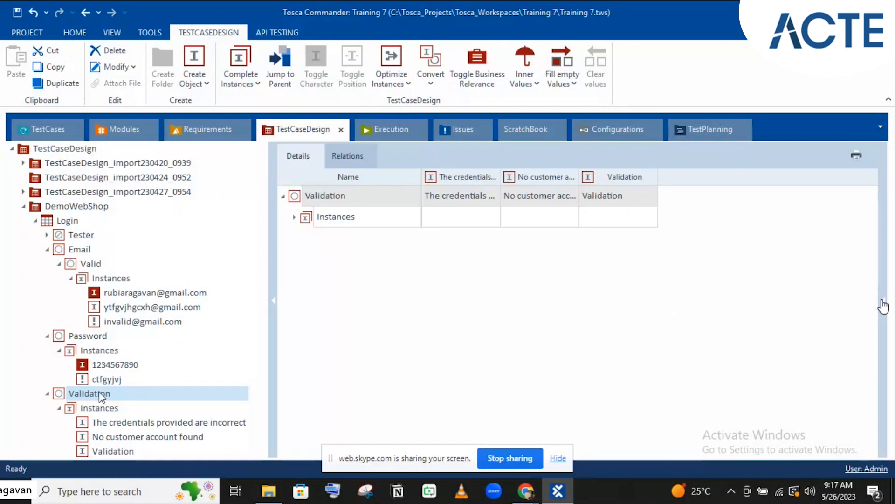
Set Validation's BusinessRelevant property back to Result, then select the Login class
left_click(883, 307)
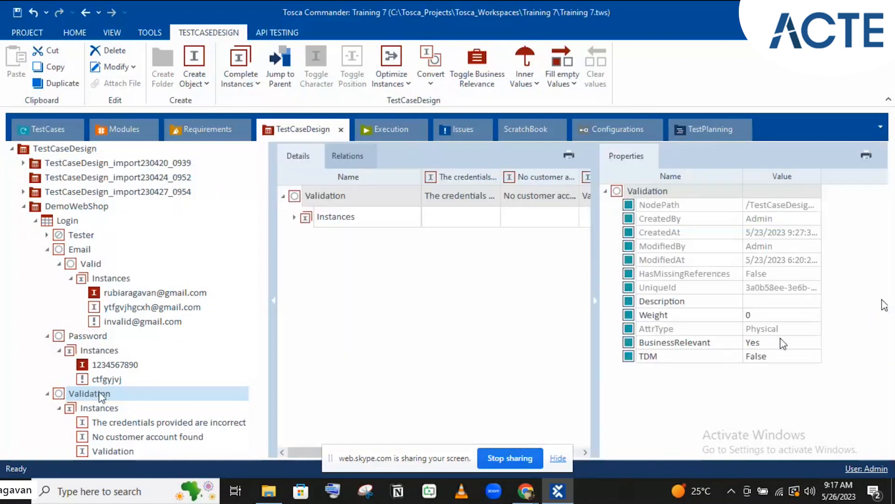
left_click(783, 342)
left_click(782, 342)
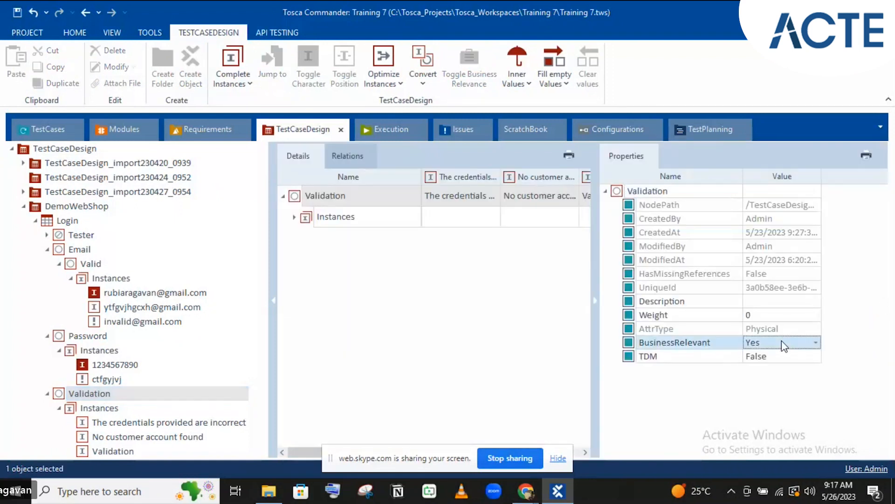
left_click(782, 342)
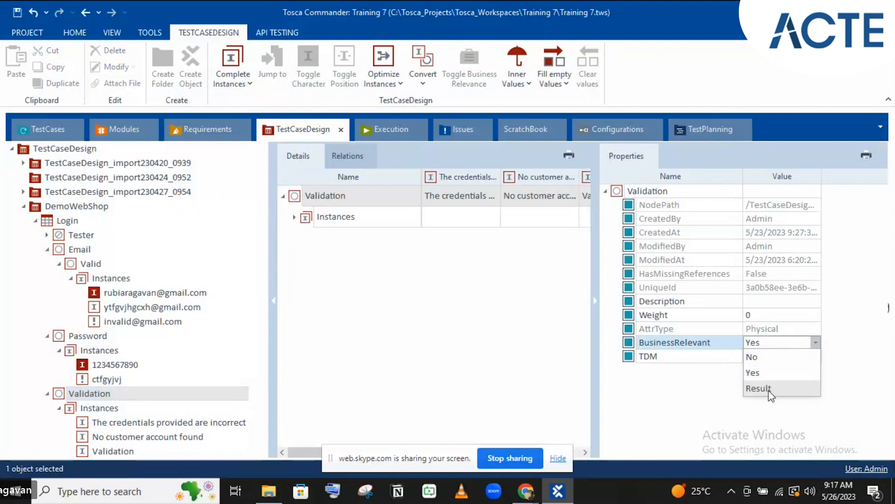
left_click(763, 376)
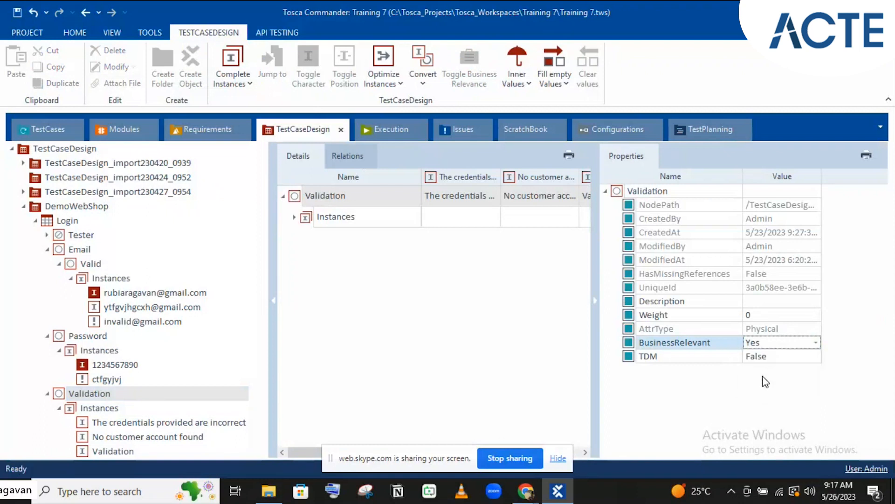
left_click(765, 343)
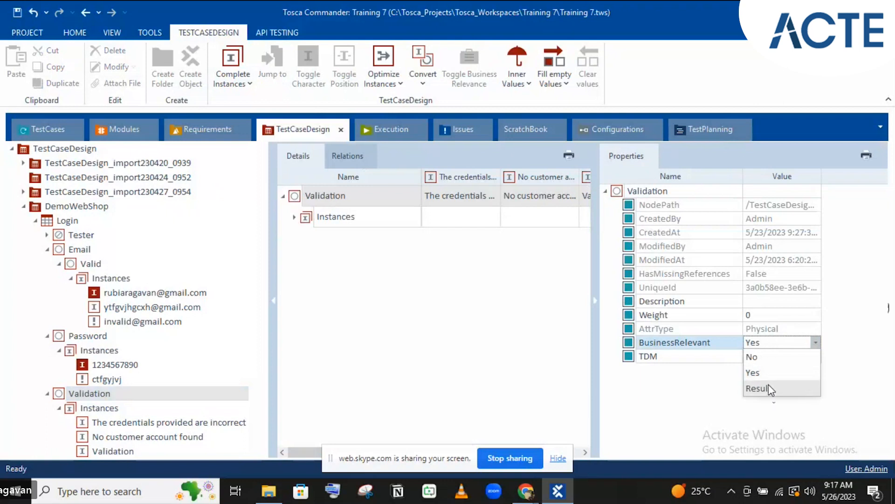
left_click(768, 388)
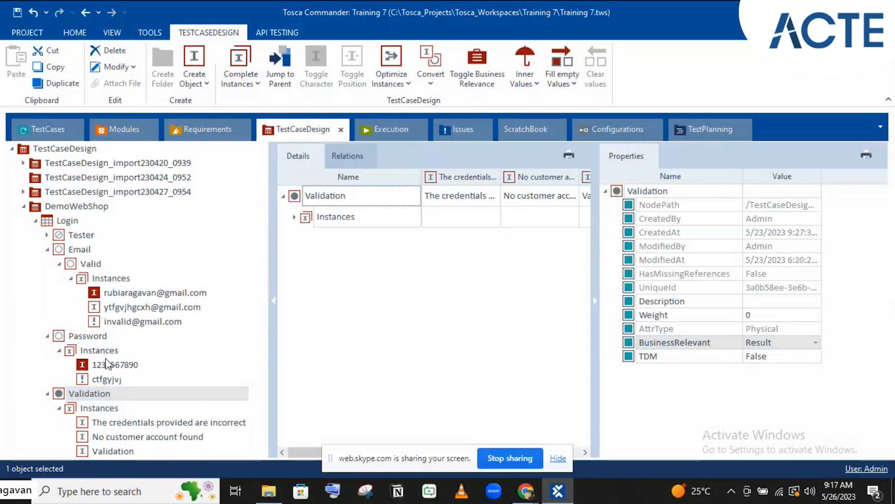
left_click(66, 221)
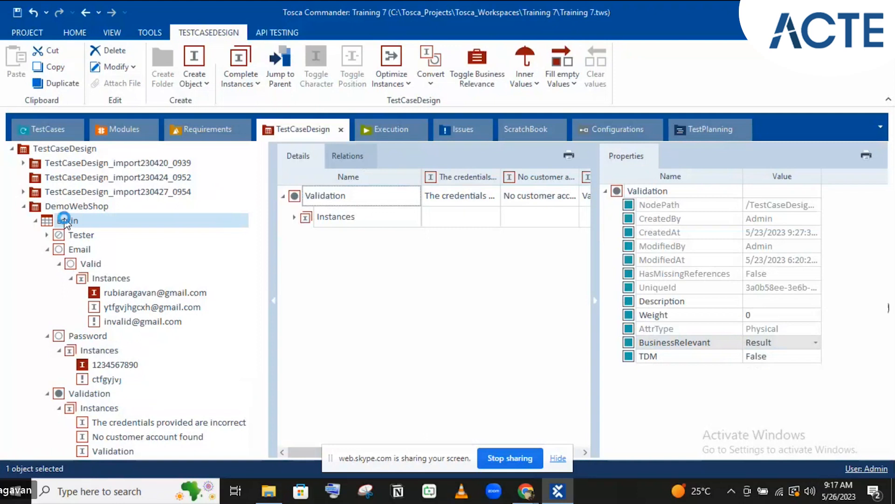
Run Linear expansion on Login to create four instances, then hide the Properties pane
left_click(249, 86)
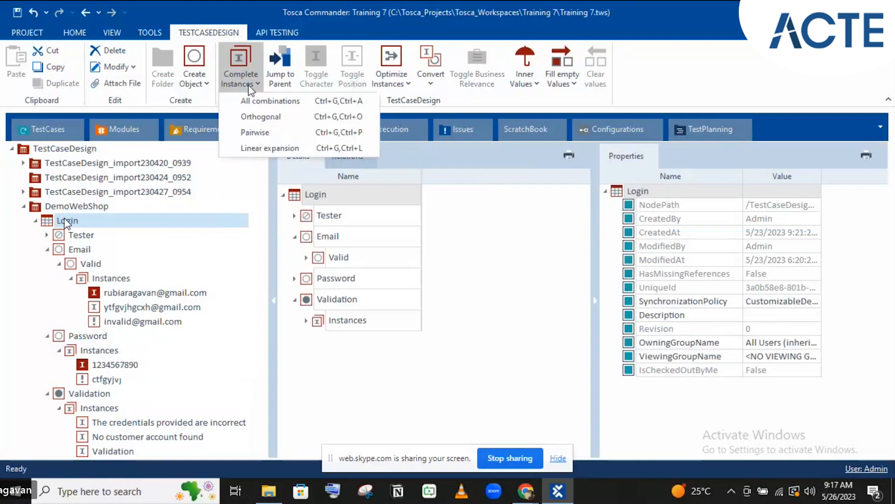
left_click(267, 148)
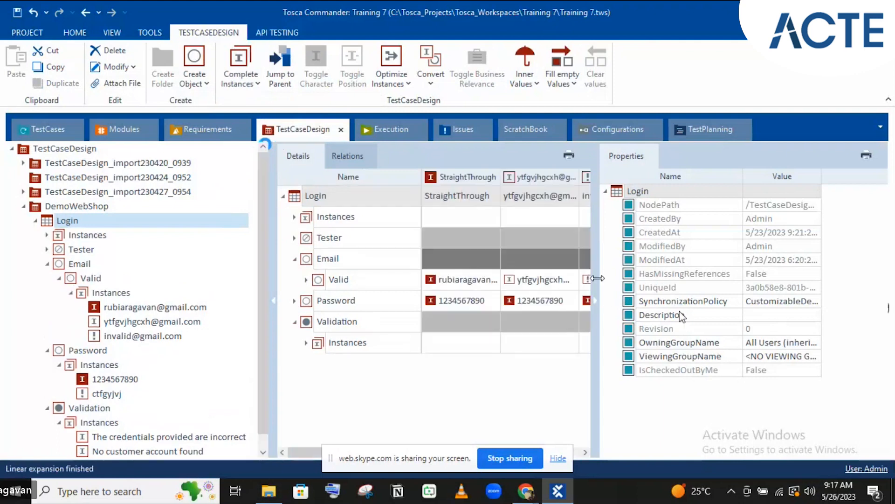
left_click(598, 304)
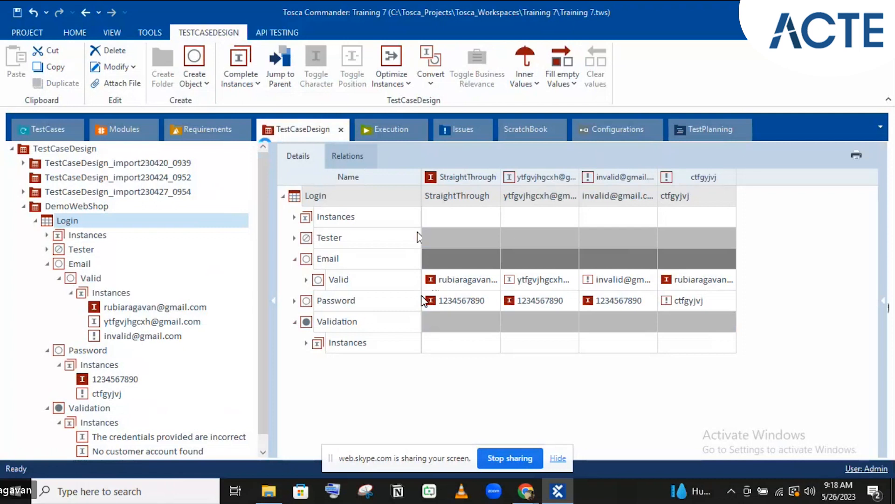
Inspect the StraightThrough and last instances' e-mail, password and Validation cells in the grid
left_click(458, 322)
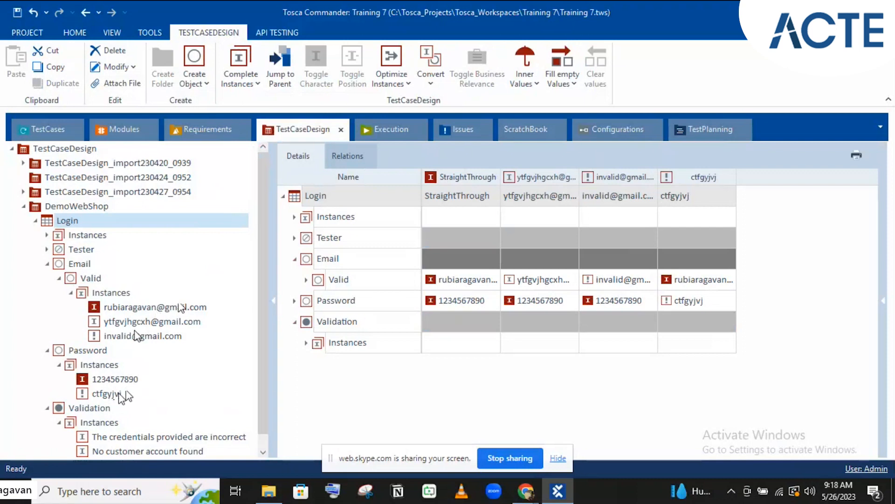
left_click(687, 282)
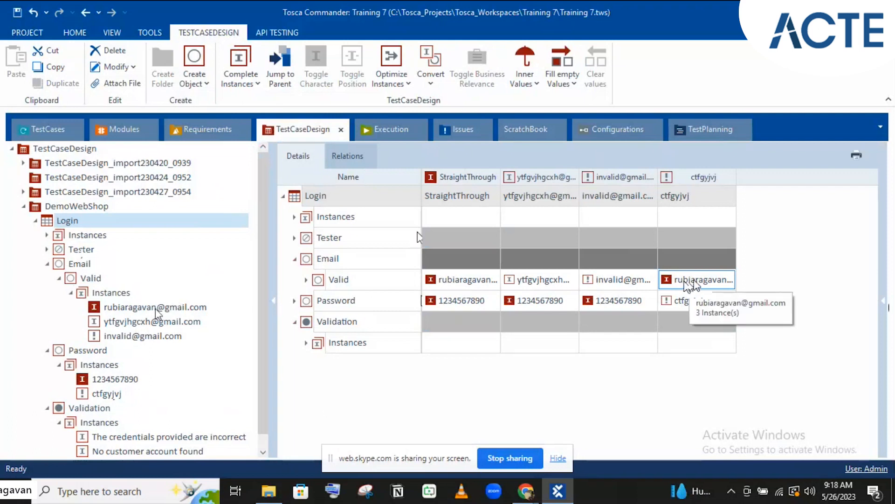
left_click(674, 302)
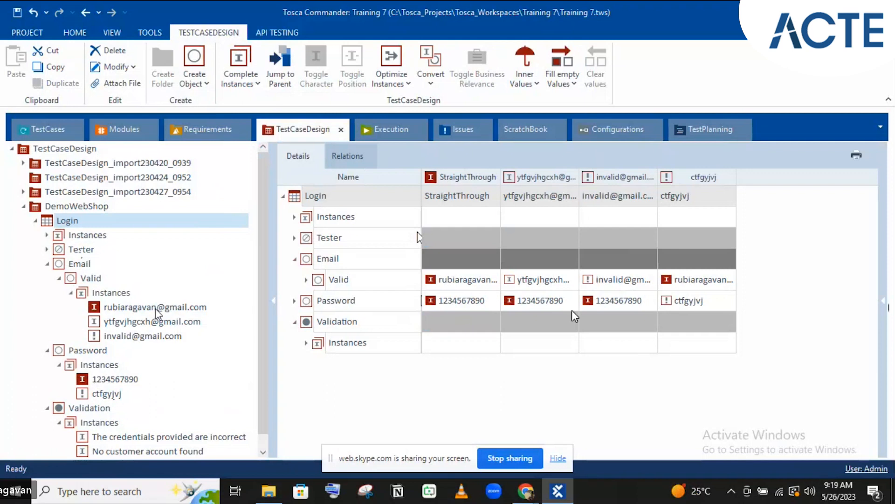
left_click(747, 314)
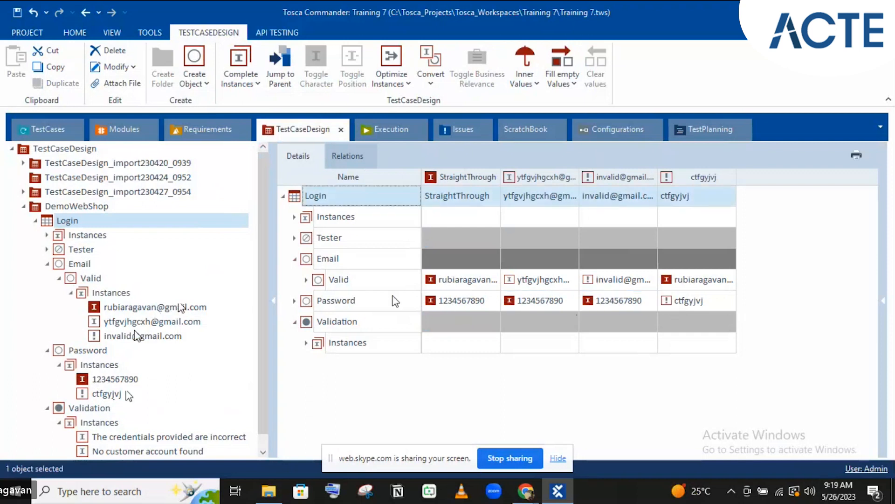
left_click(502, 182)
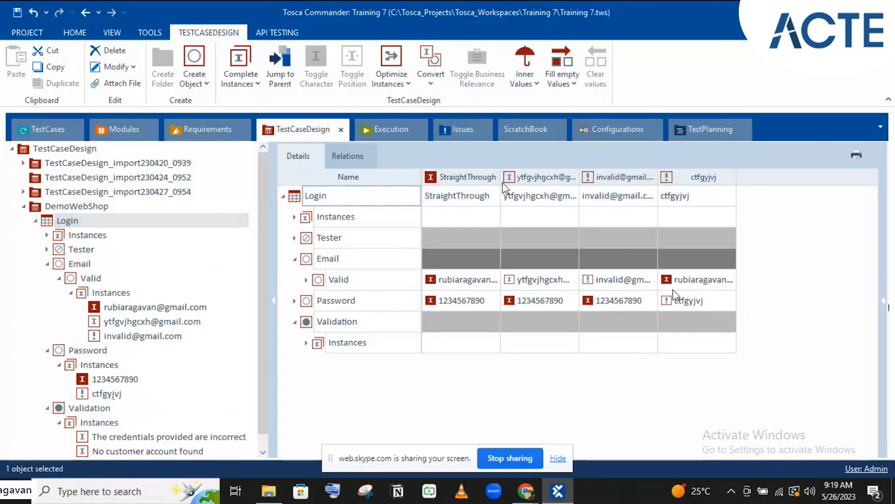
left_click(665, 315)
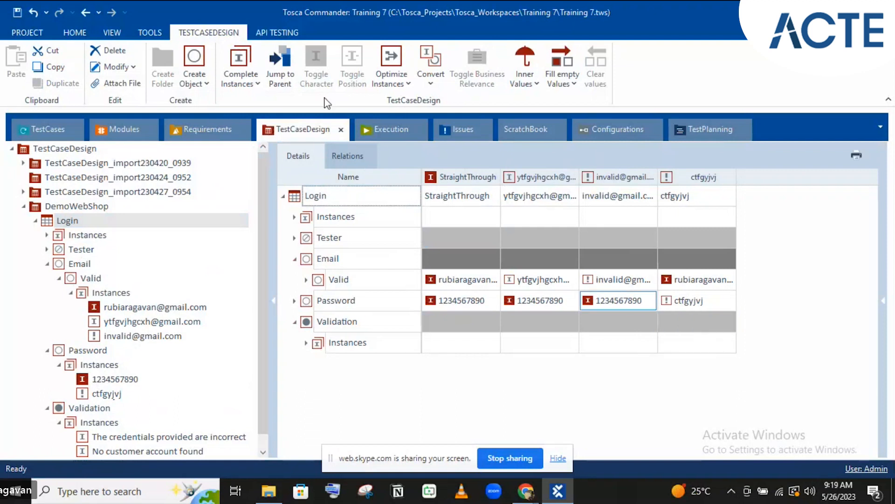
left_click(244, 86)
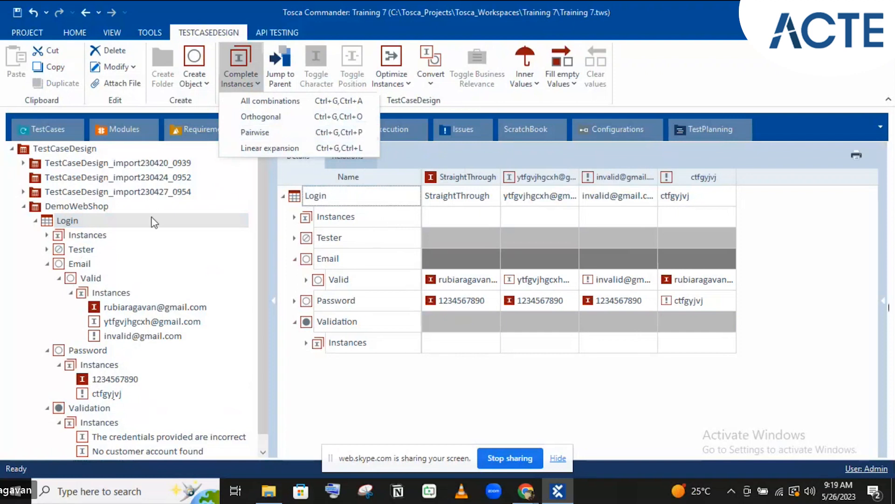
Collapse the Email attribute in the Login tree and dismiss the combination-method list
left_click(47, 265)
left_click(47, 264)
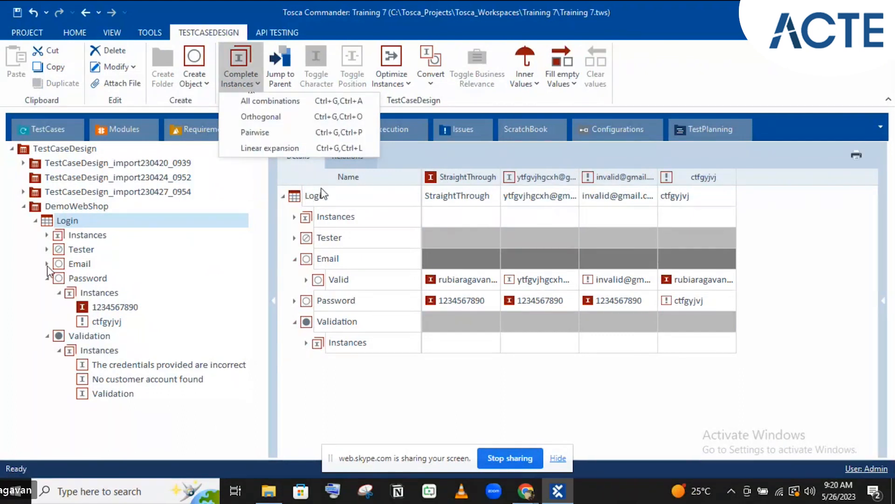
left_click(345, 177)
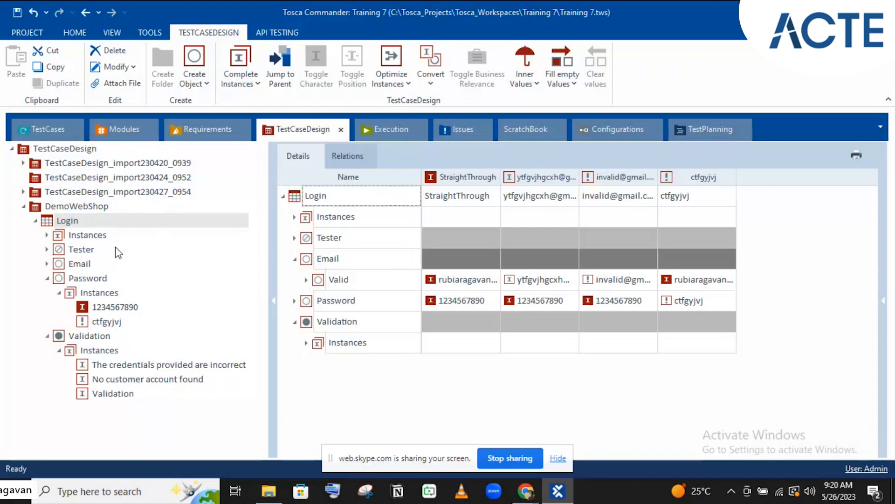
Expand TCD, Login and TemplateInstance of Login to show its Valid Credentials, Invalid username and Invalid Password cases
left_click(30, 133)
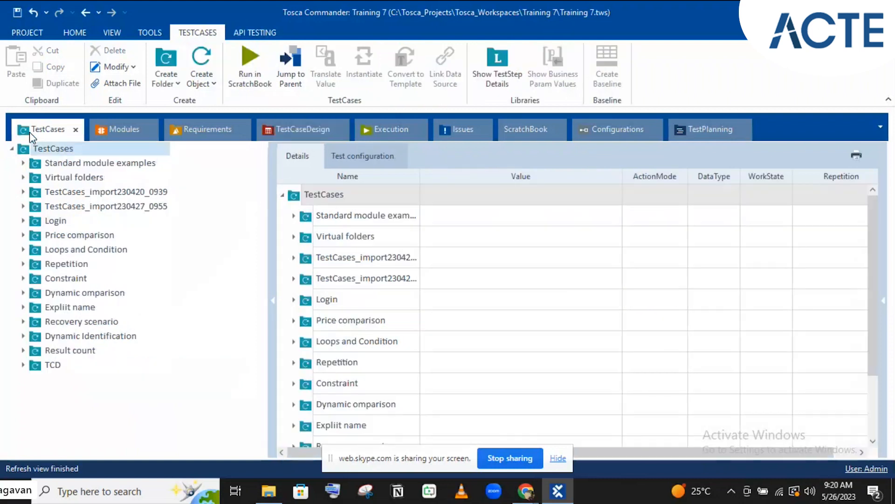
left_click(22, 364)
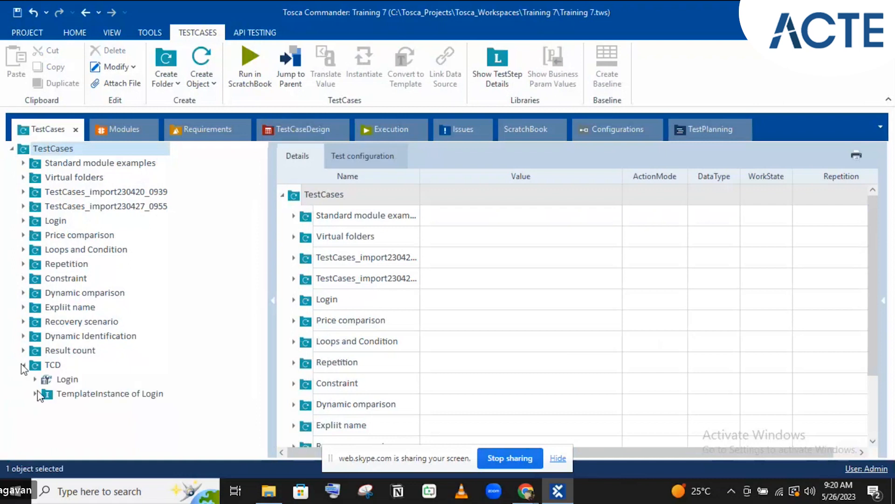
left_click(34, 378)
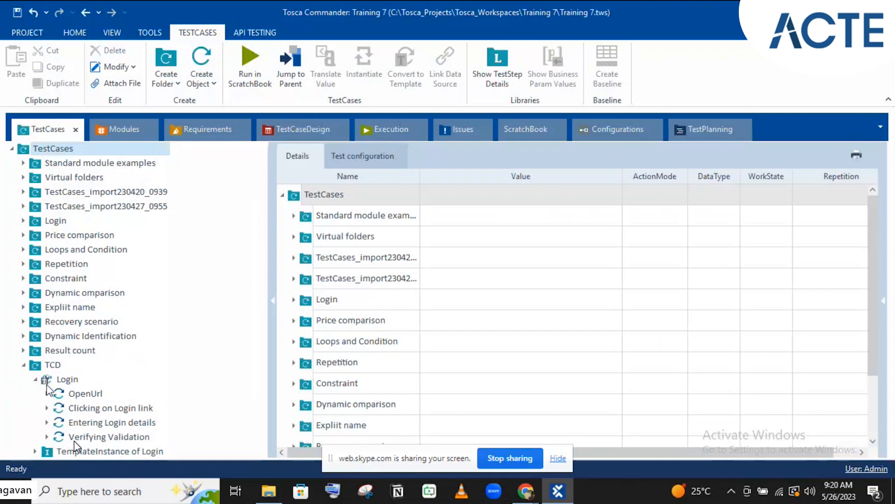
left_click(35, 451)
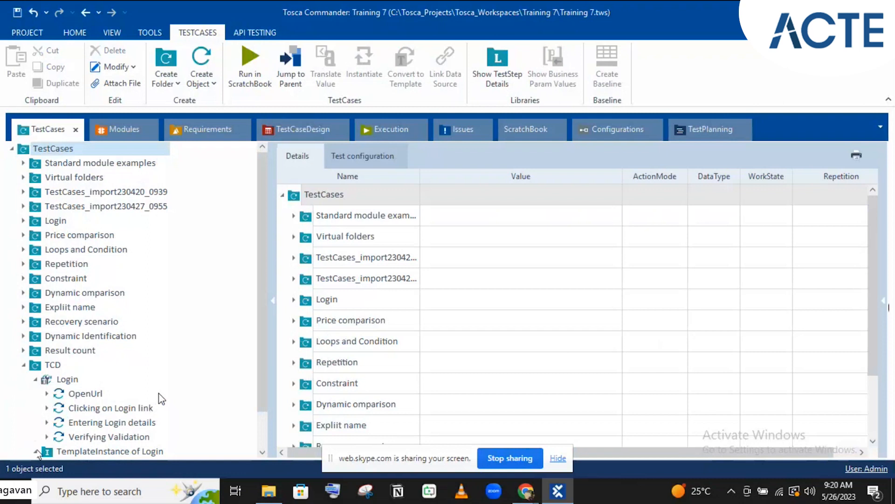
scroll(160, 410, "down", 1)
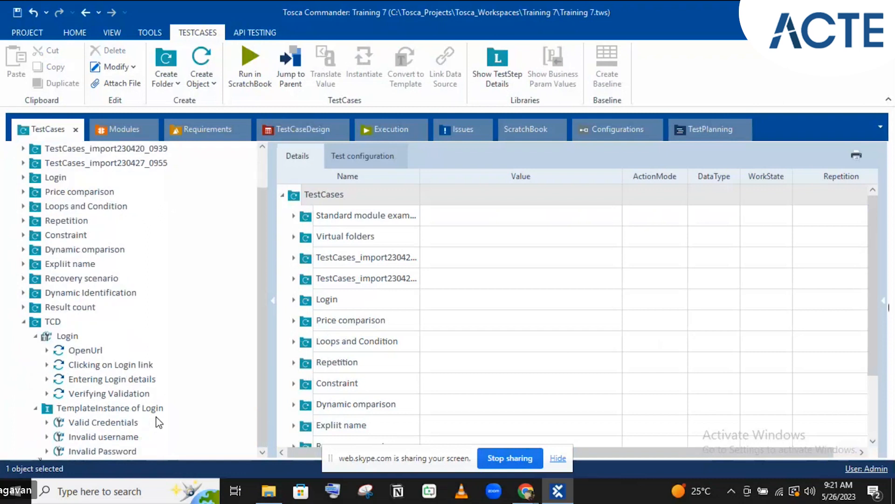
left_click(337, 132)
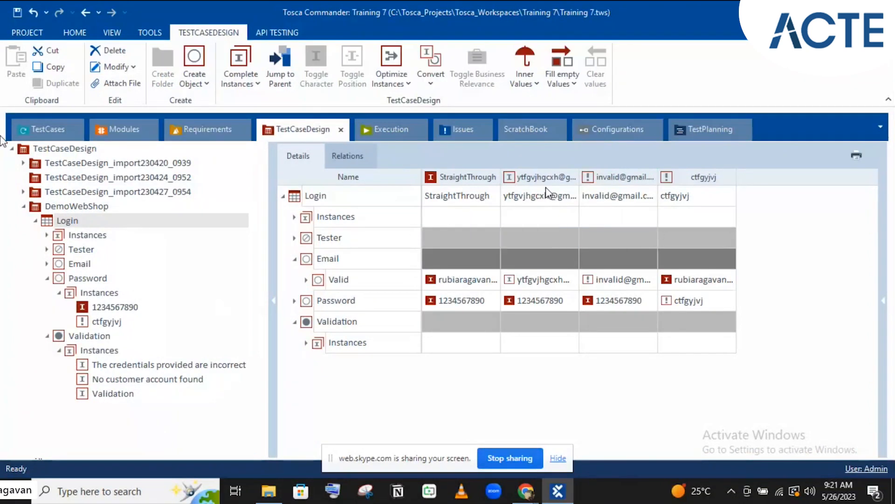
left_click(43, 131)
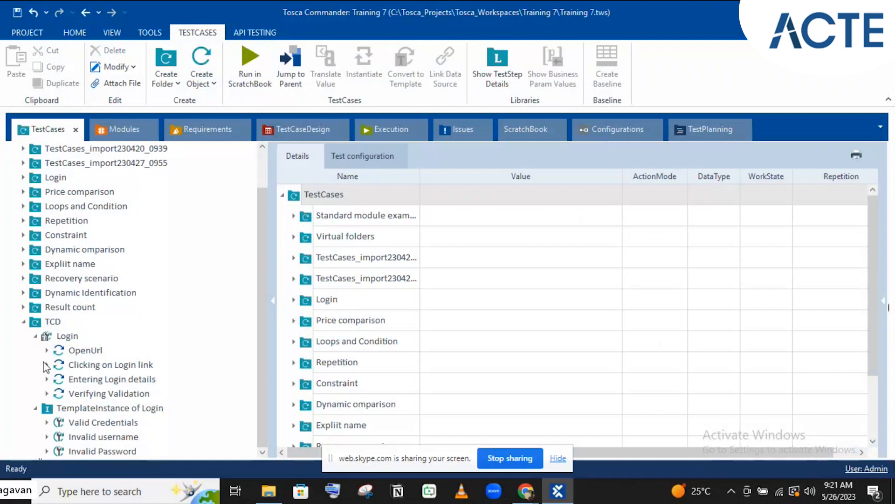
left_click(79, 408)
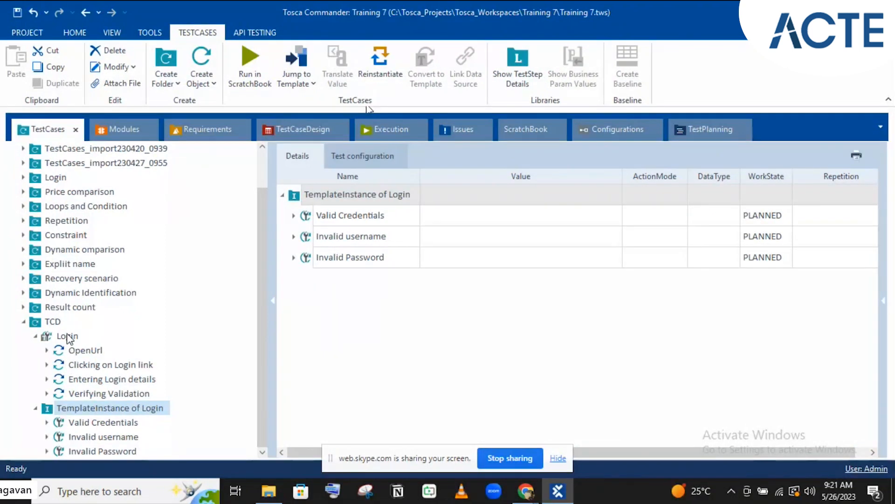
left_click(303, 124)
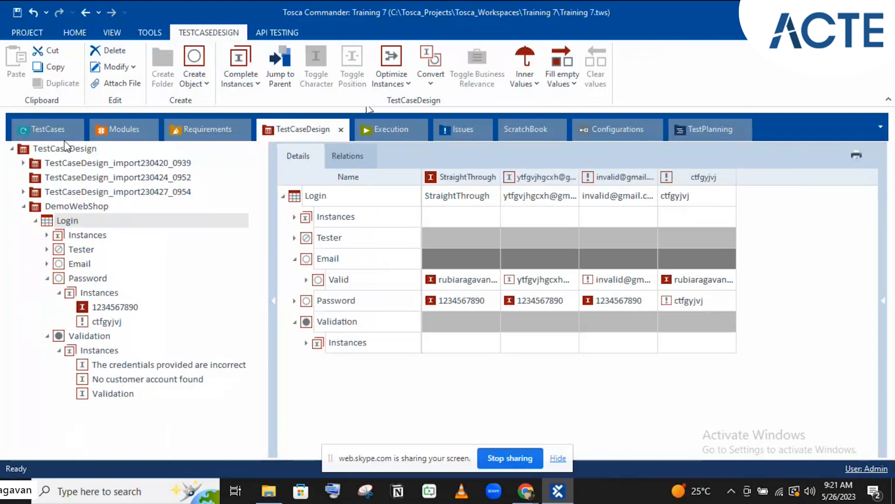
left_click(55, 124)
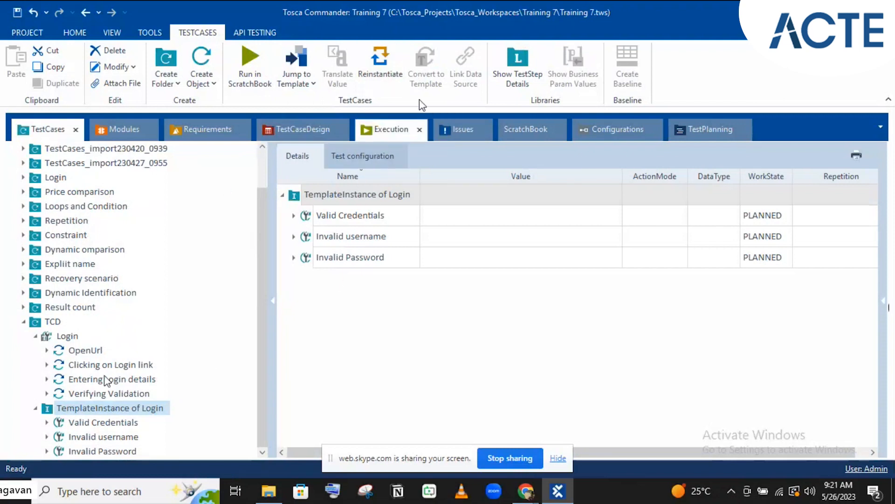
Reinstantiate the Login template, dismiss the warning, and select the three old test cases
left_click(368, 89)
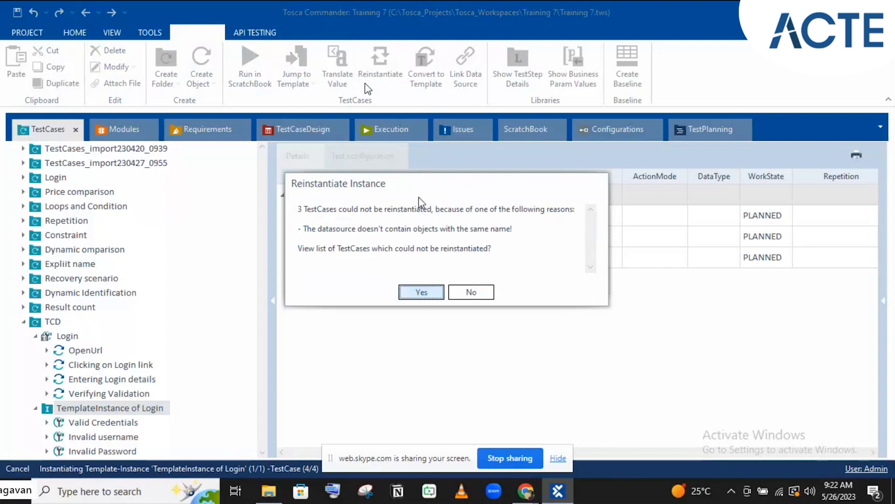
left_click(472, 292)
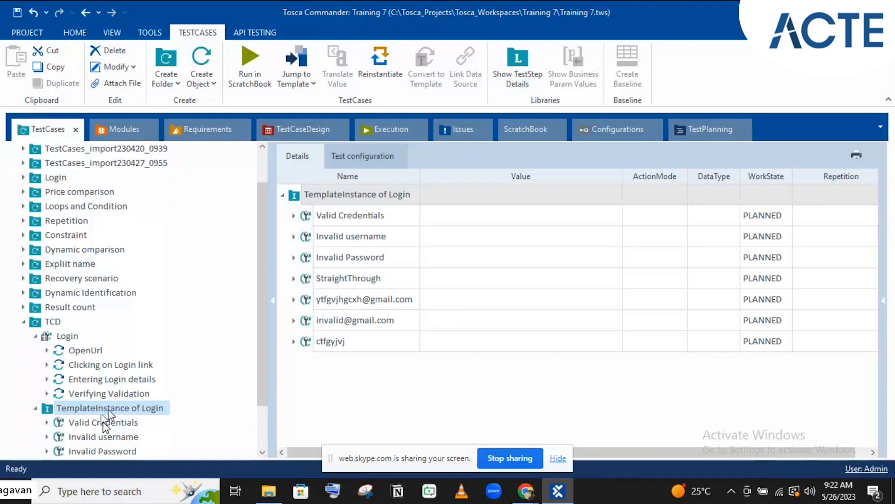
left_click(107, 422)
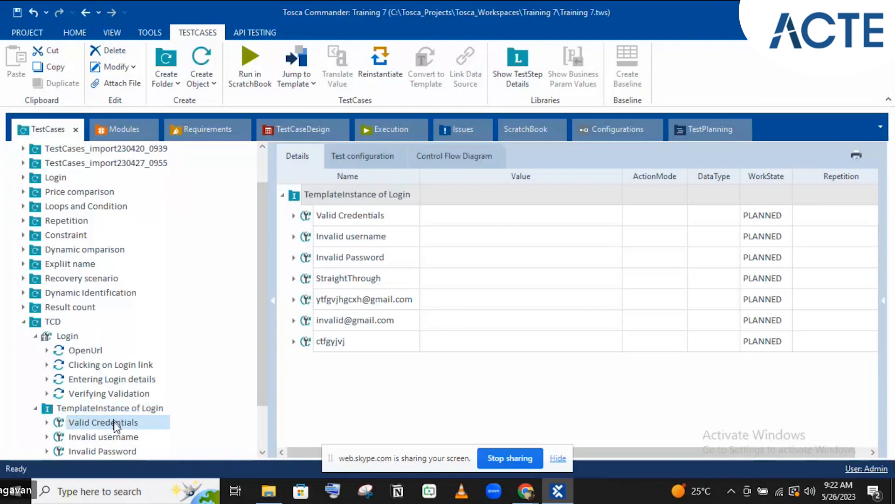
left_click(120, 453, "shift")
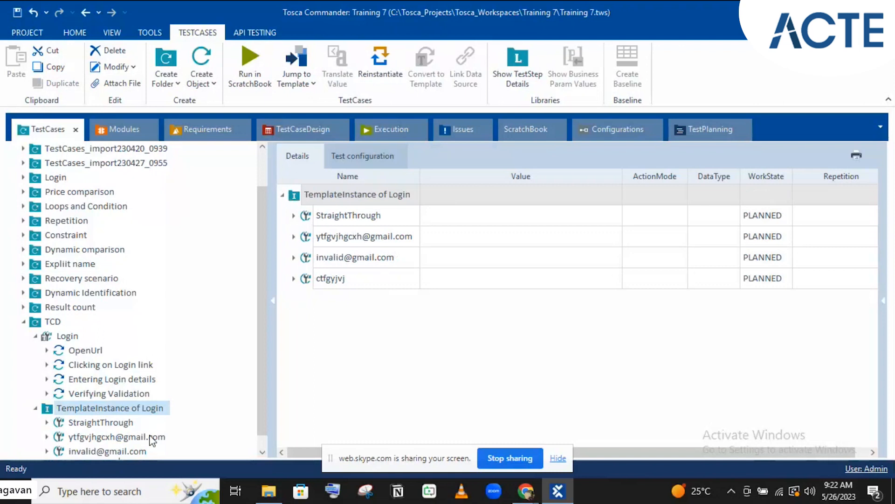
Review the generated StraightThrough and second test cases, then return to the DemoWebShop Login sheet
left_click_drag(261, 414, 261, 438)
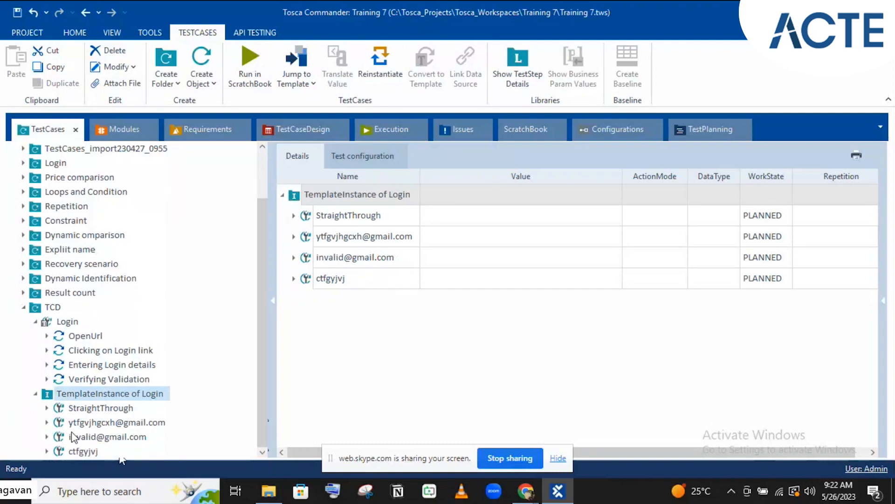
left_click(80, 410)
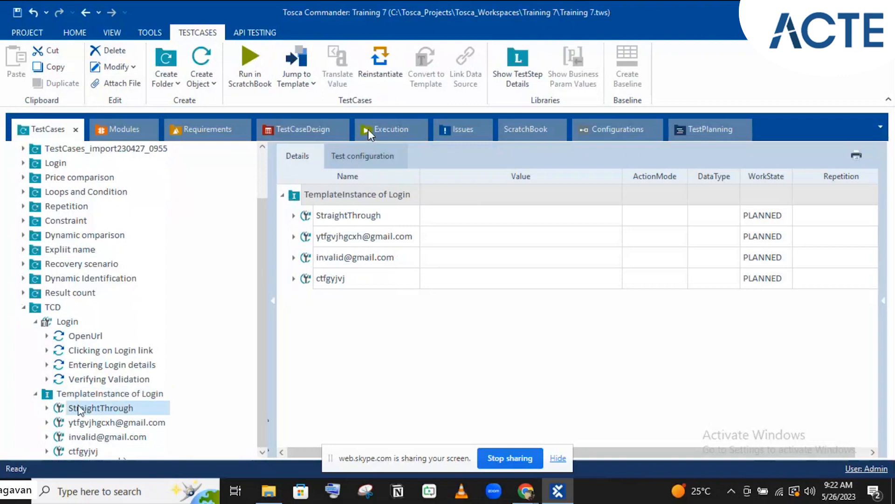
left_click(311, 126)
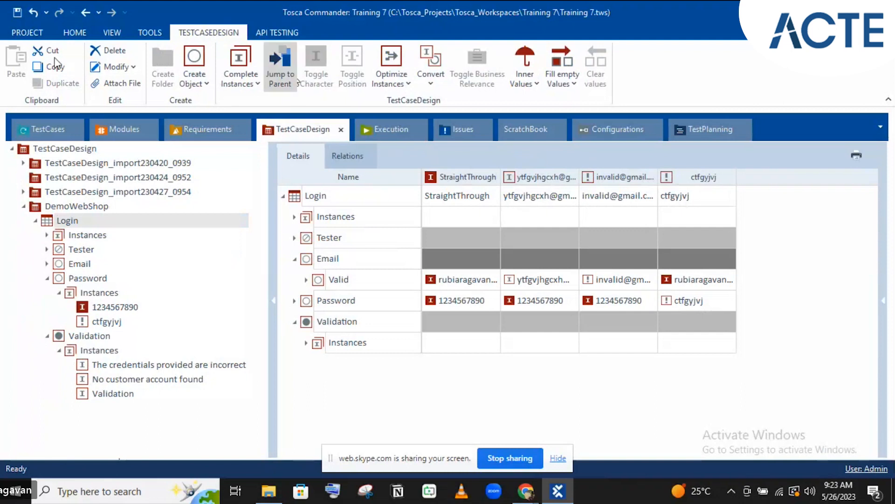
left_click(52, 130)
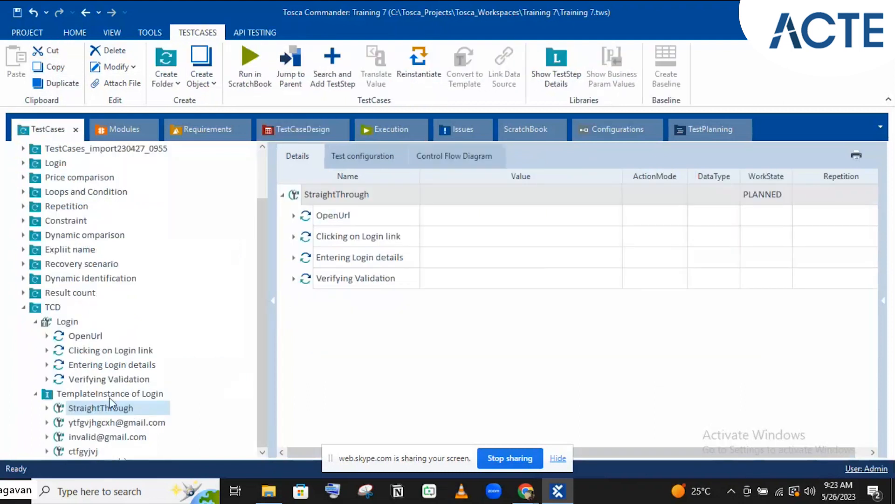
left_click(86, 423)
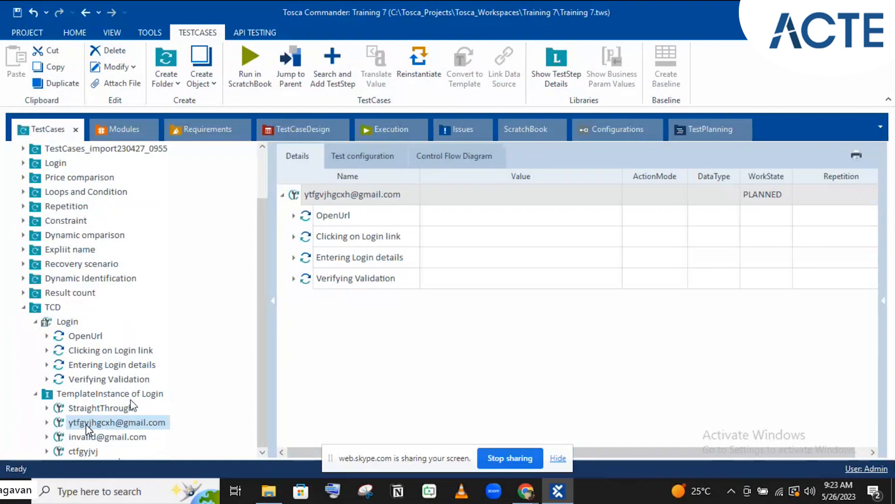
left_click(131, 399)
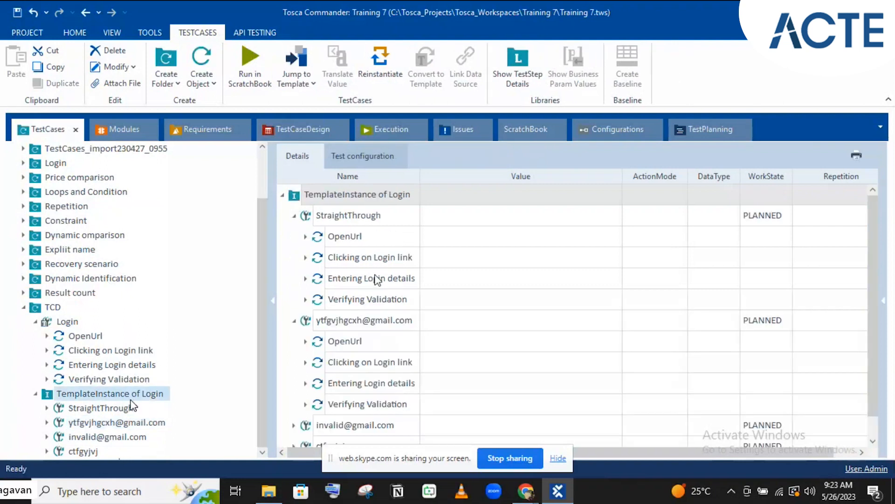
scroll(378, 280, "down", 1)
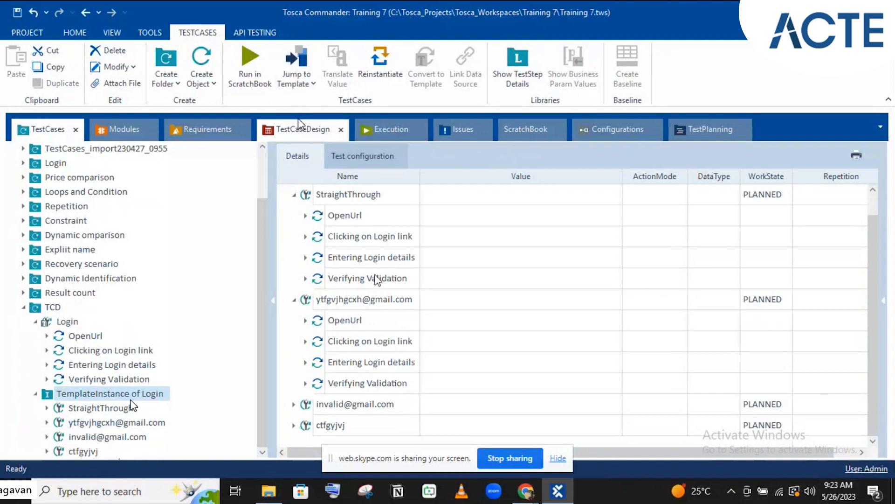
left_click(47, 395)
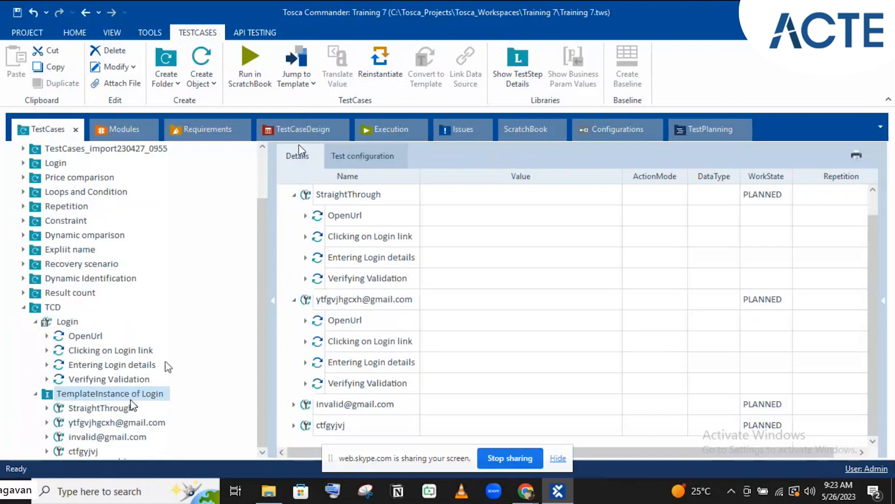
left_click(288, 123)
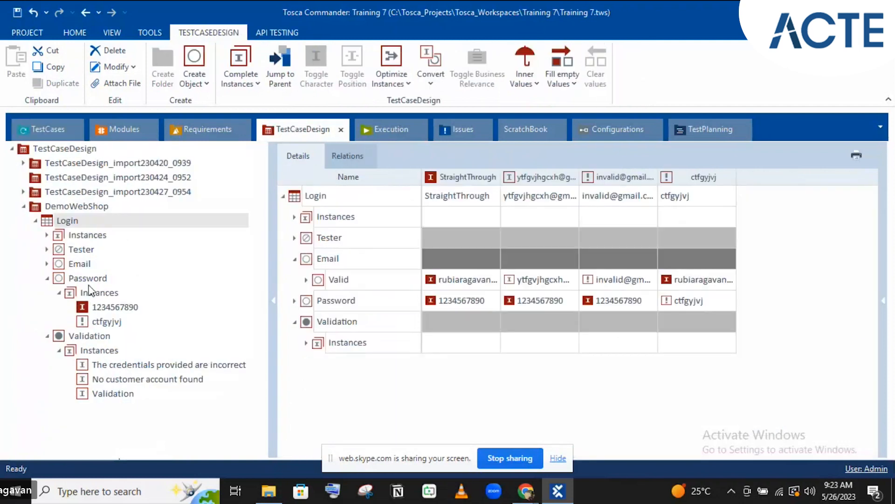
Check the Login sheet's four instances and collapse the Password attribute's values
left_click(86, 234)
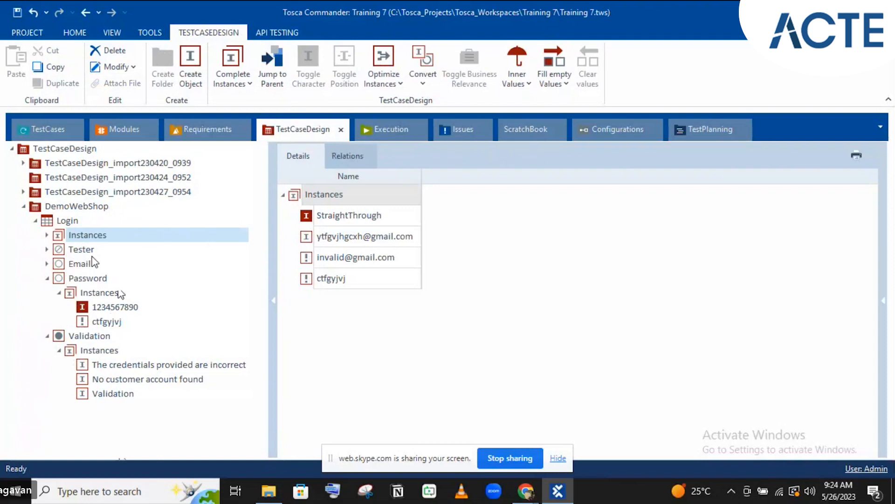
left_click(60, 222)
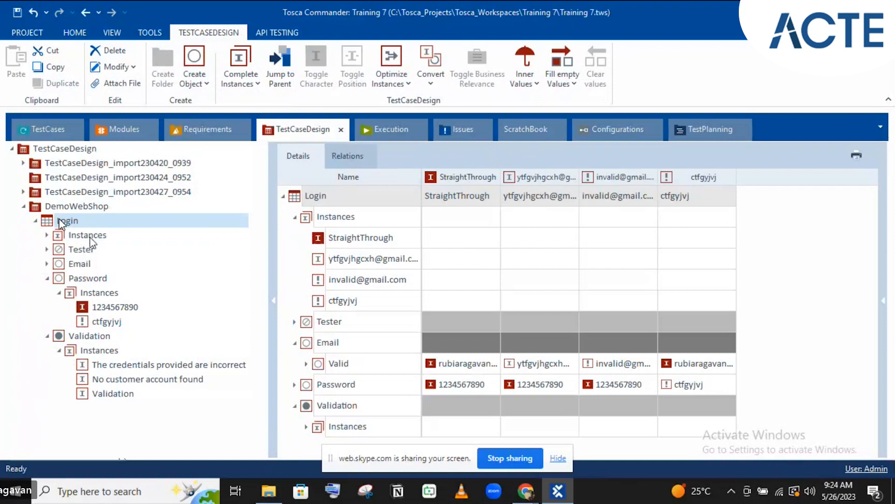
left_click(47, 279)
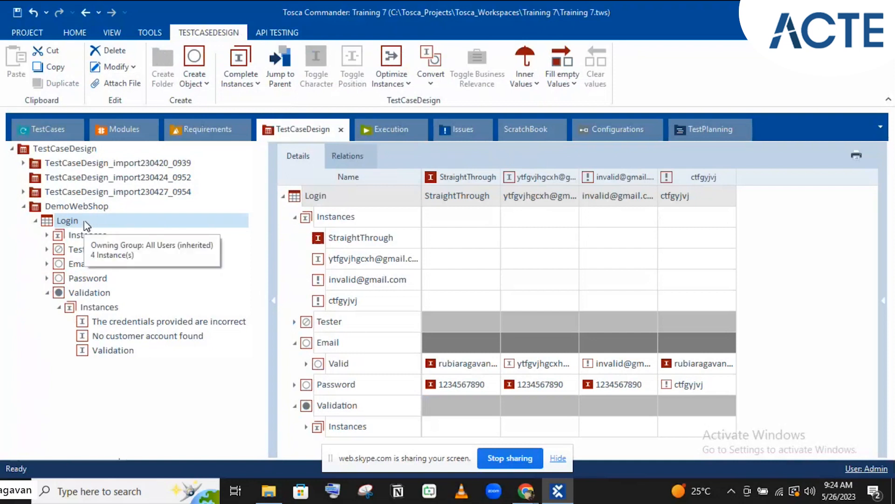
Create a new Class under the DemoWebShop folder from its context menu
left_click(86, 225)
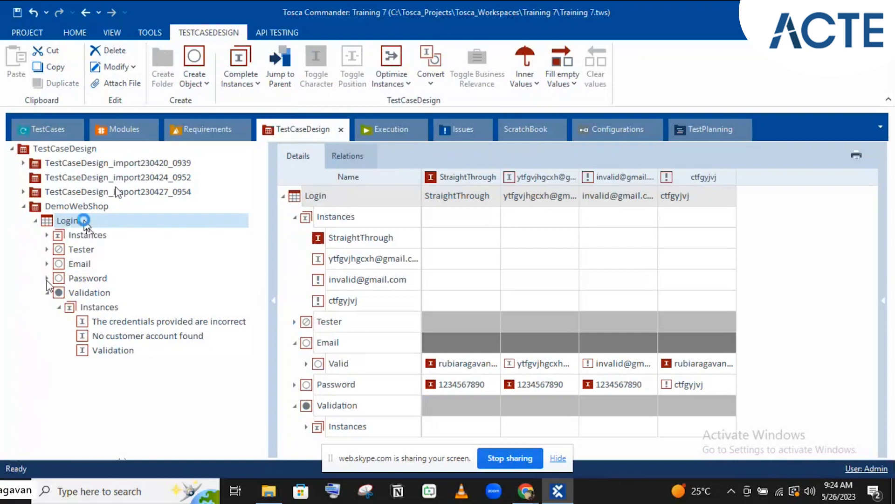
right_click(84, 222)
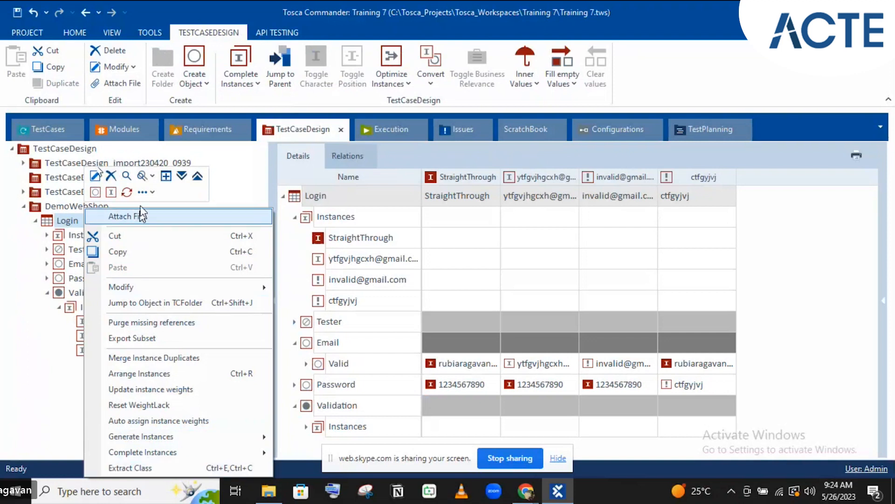
left_click(59, 205)
left_click(58, 207)
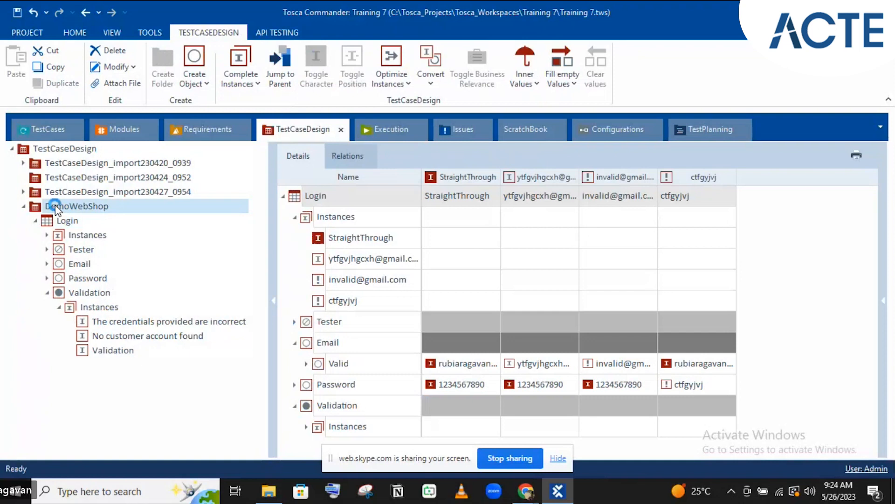
right_click(58, 208)
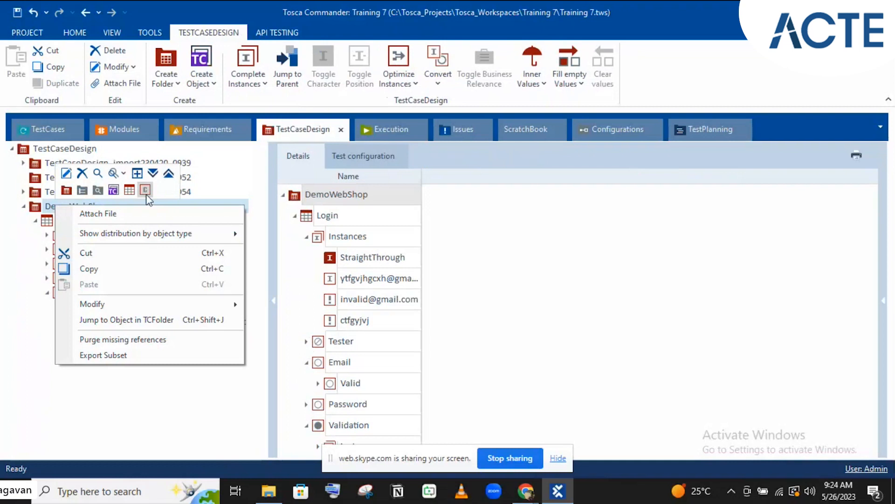
left_click(144, 193)
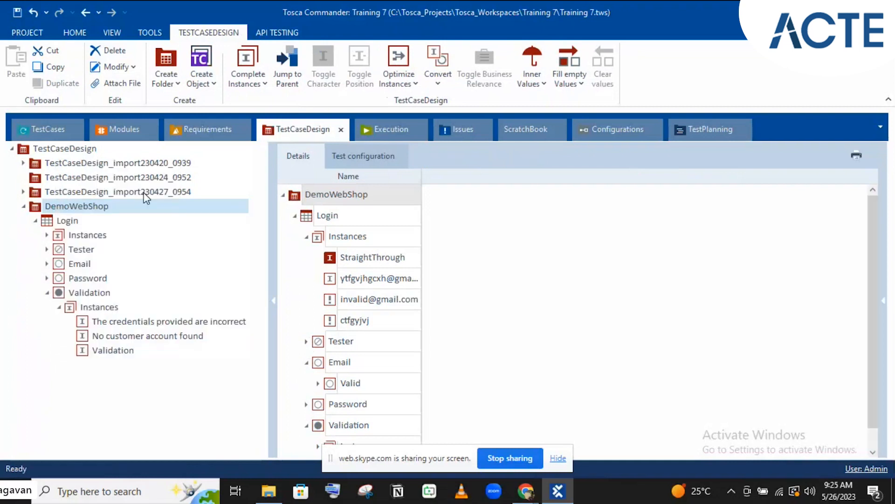
Add an attribute named Attribute1 to the new Class and create an instance under it
left_click(46, 369)
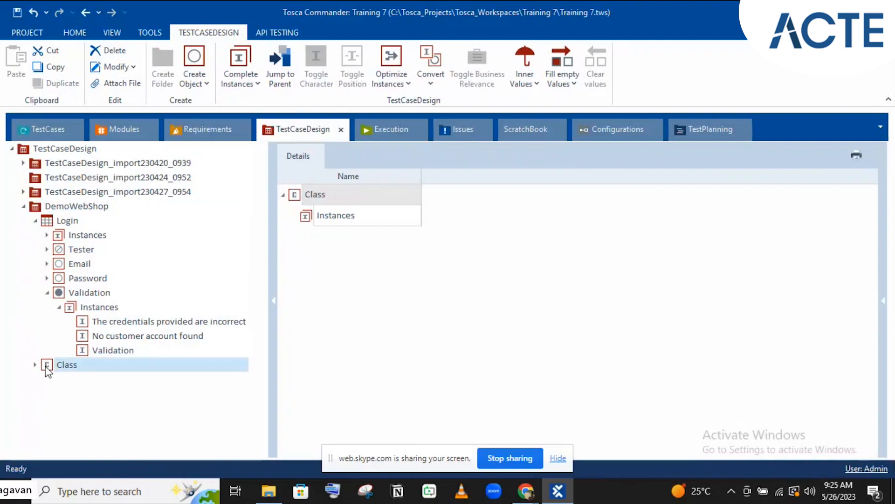
right_click(76, 371)
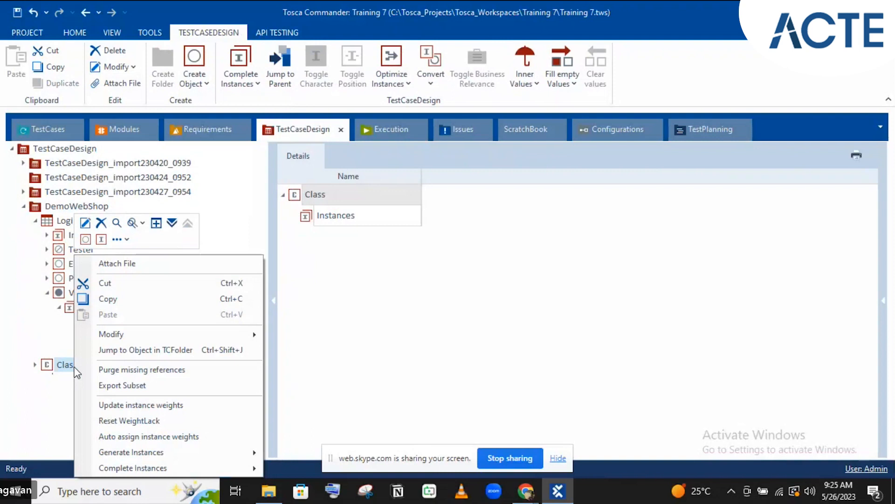
left_click(86, 241)
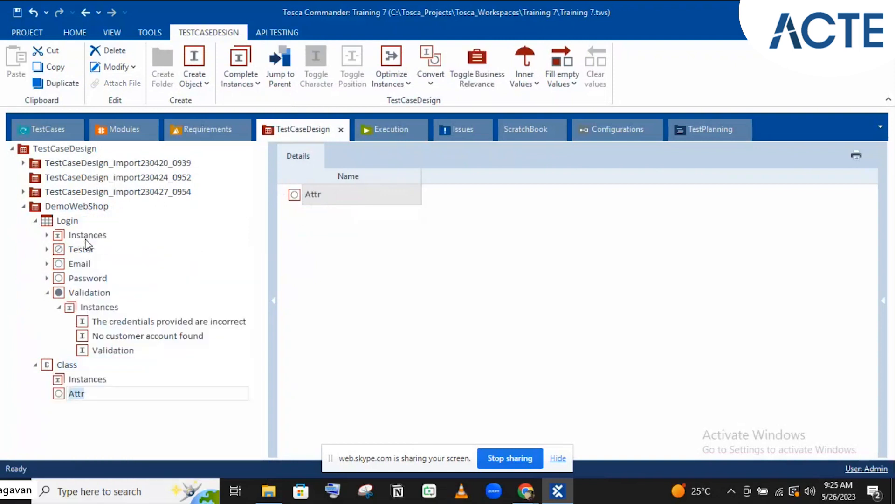
type("Attr")
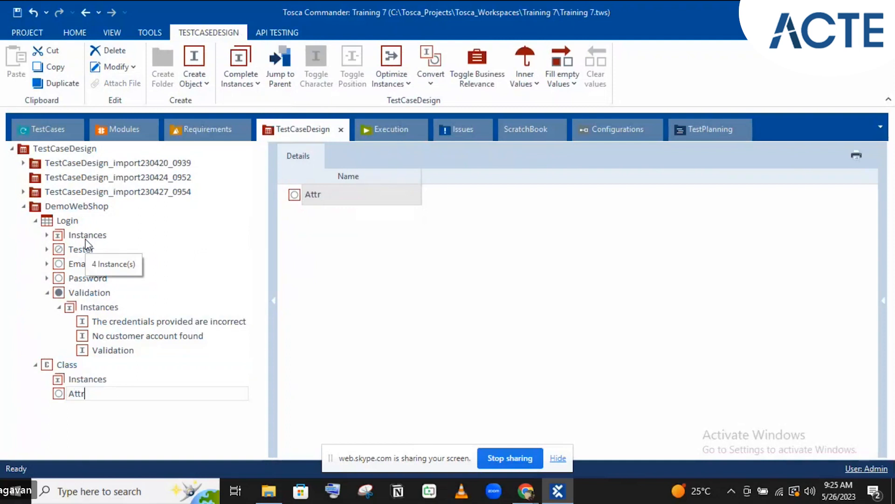
type("ibute")
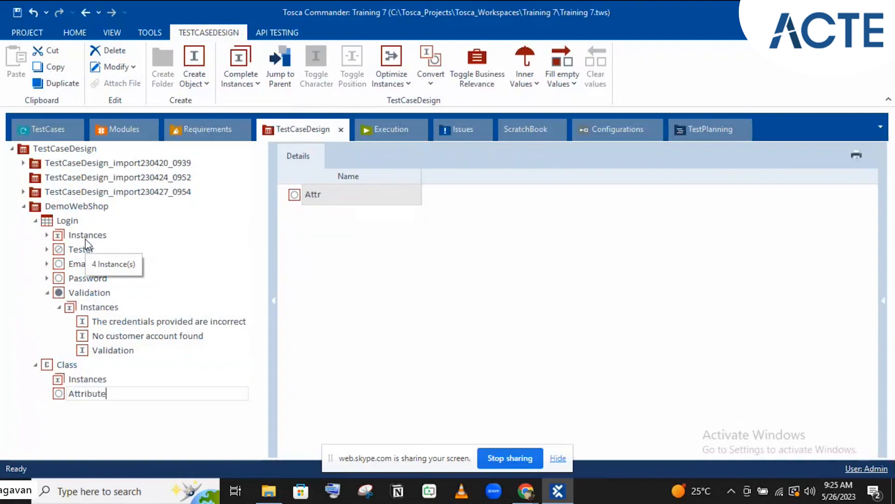
type("1")
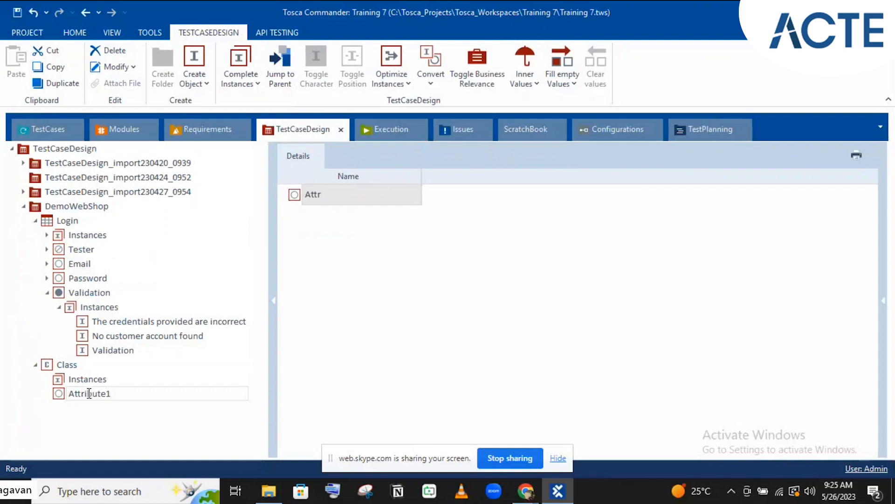
key("Return")
right_click(105, 401)
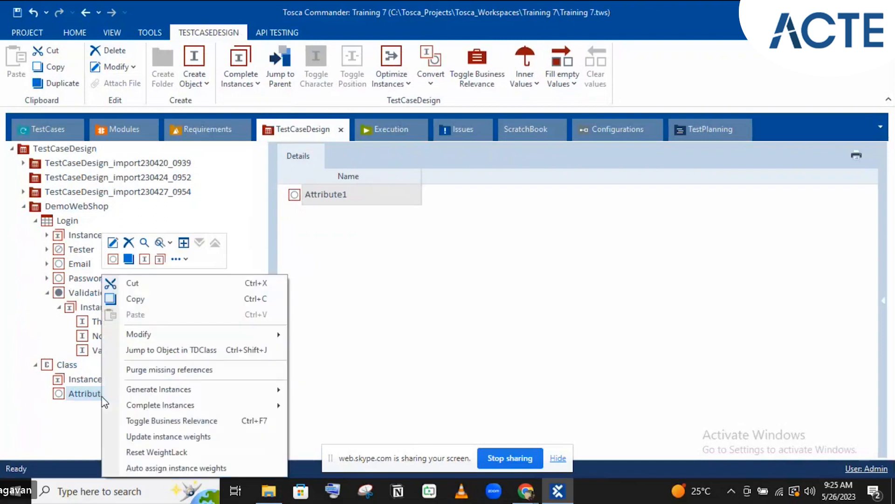
left_click(146, 259)
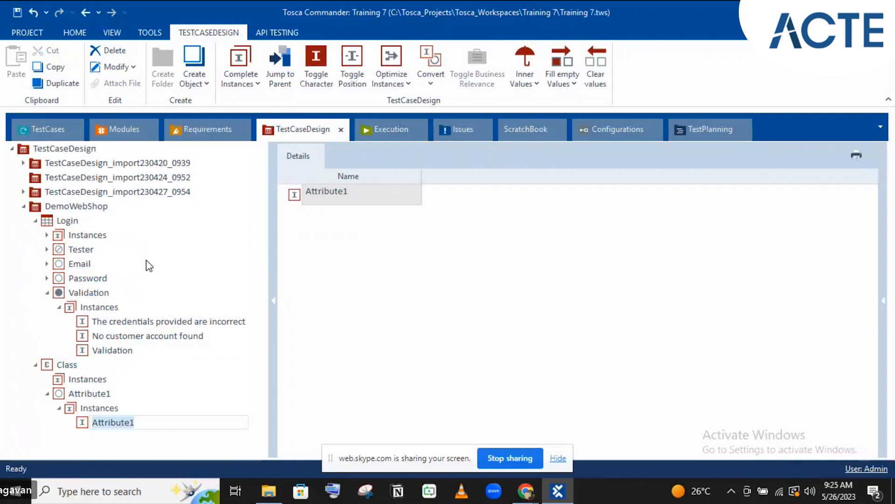
Name the first instance Instance1 and add a second instance, Instance2, under Attribute1
type("In")
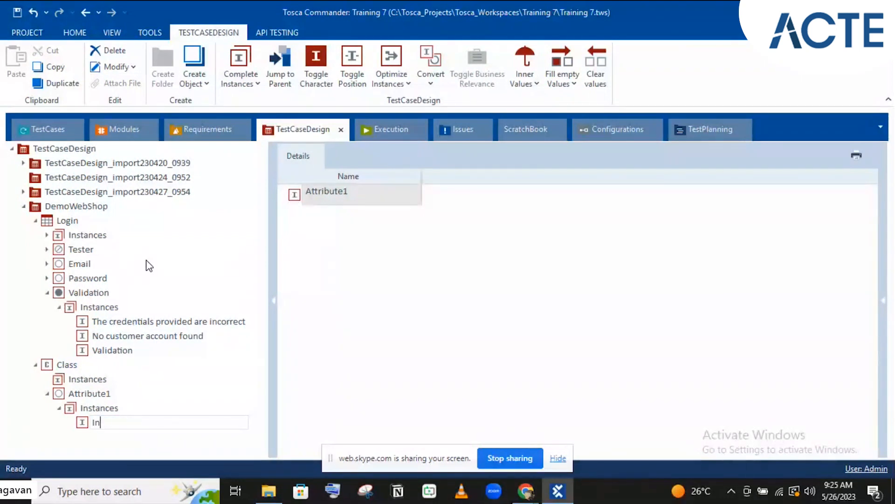
type("stance1")
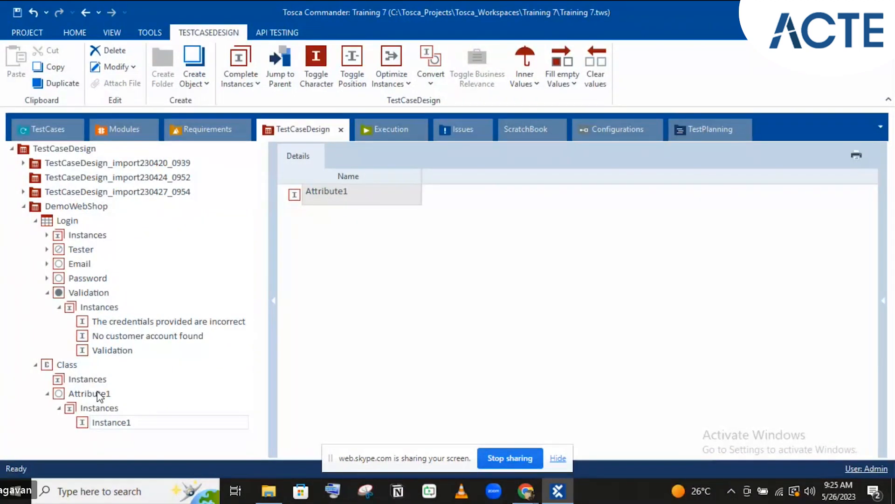
key("Return")
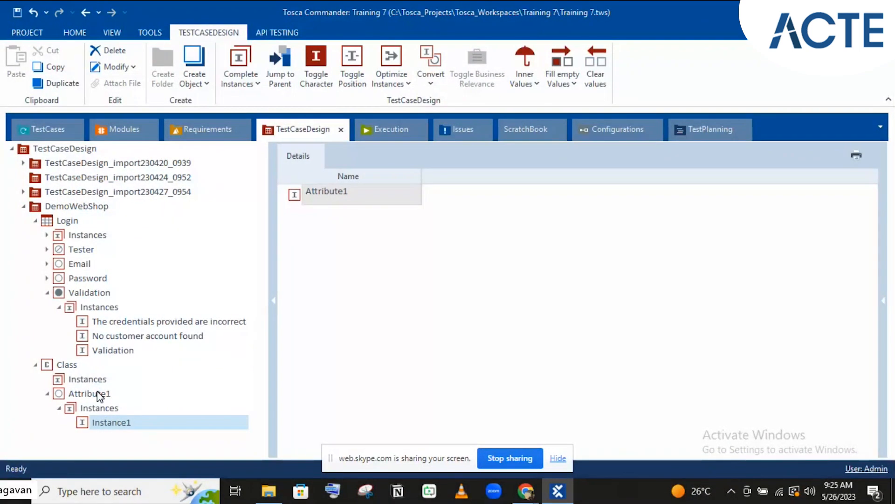
right_click(98, 395)
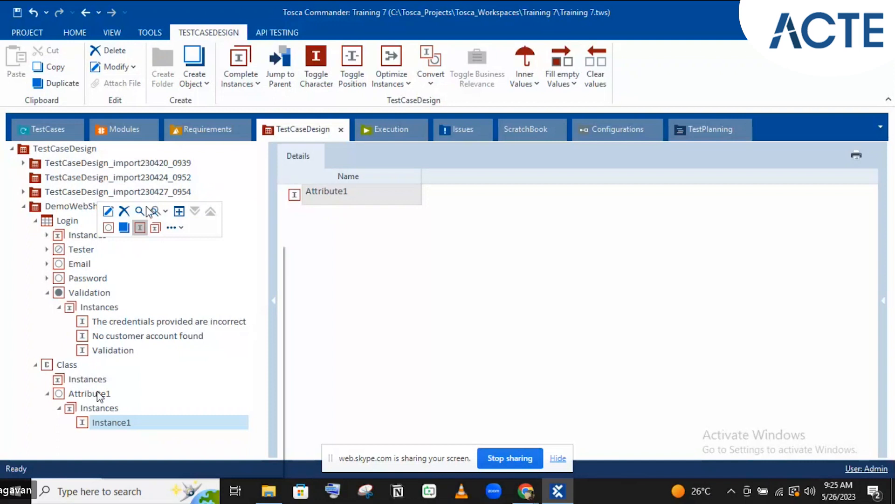
left_click(143, 224)
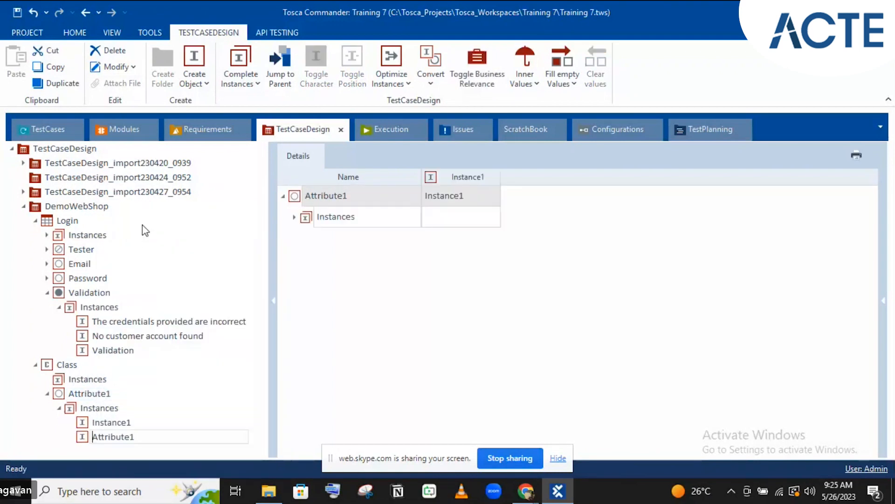
type("Instance2")
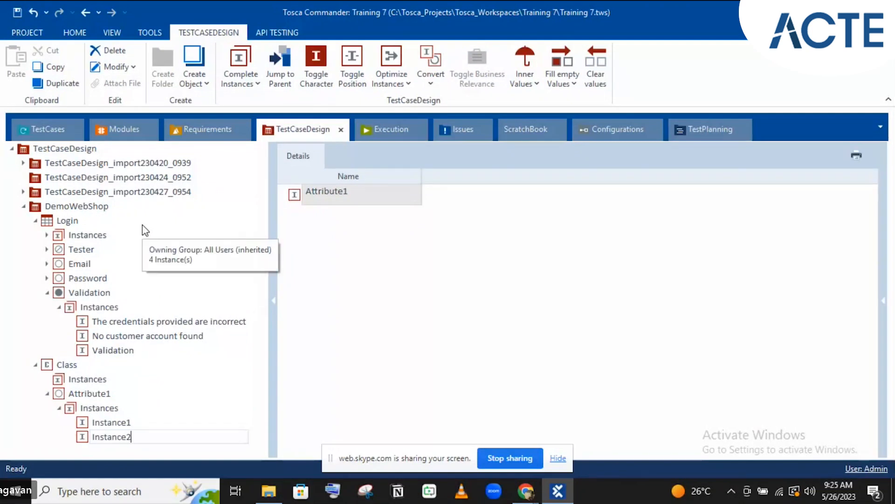
key("Return")
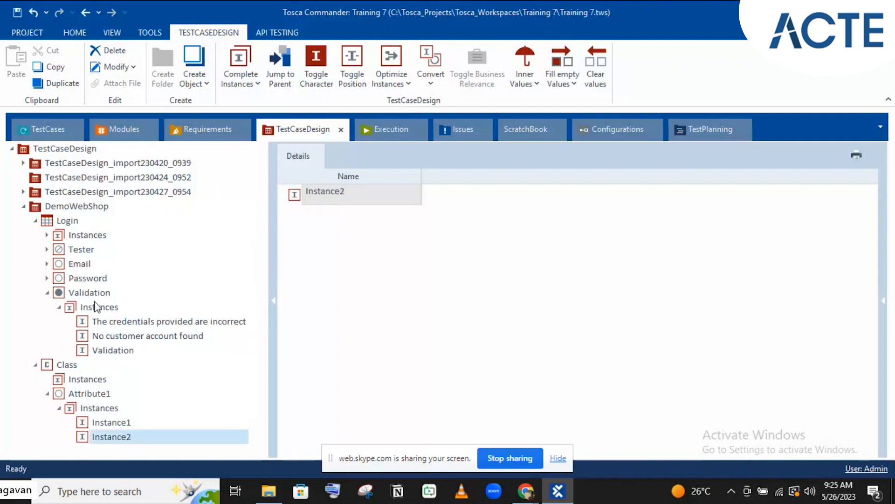
left_click(77, 208)
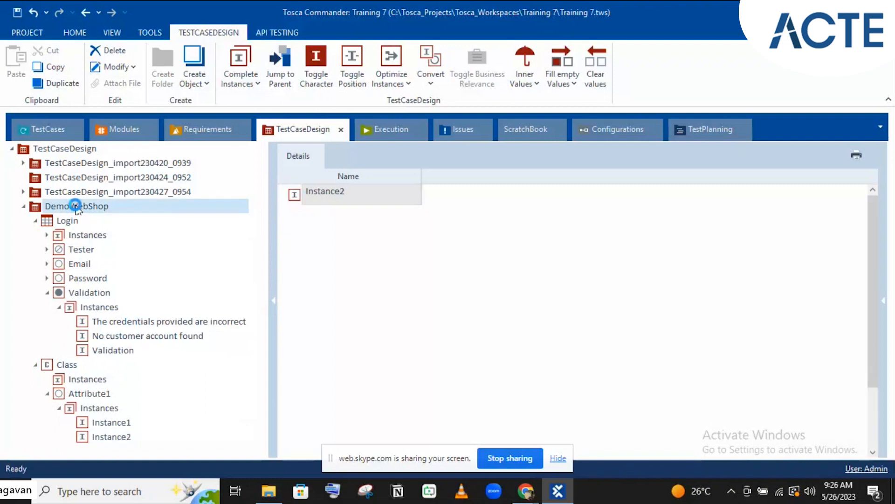
Create a TestSheet in DemoWebShop and reference the Class in it, showing Instance1 and Instance2
right_click(77, 209)
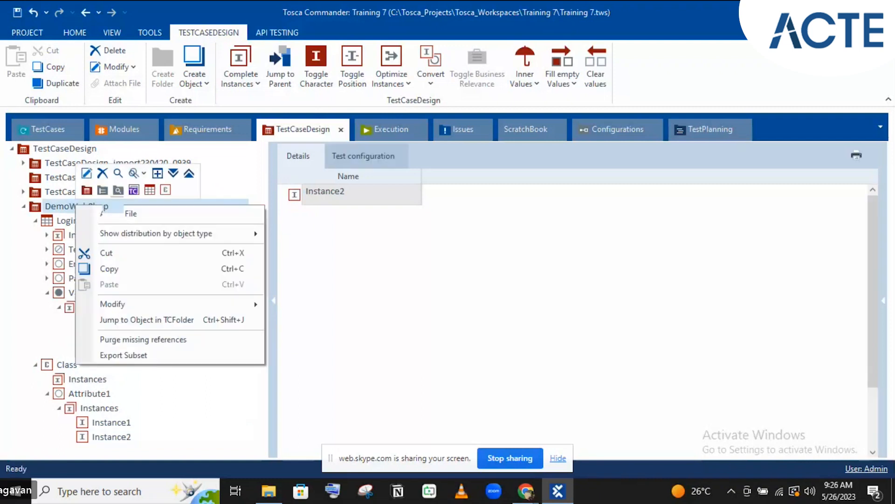
left_click(150, 189)
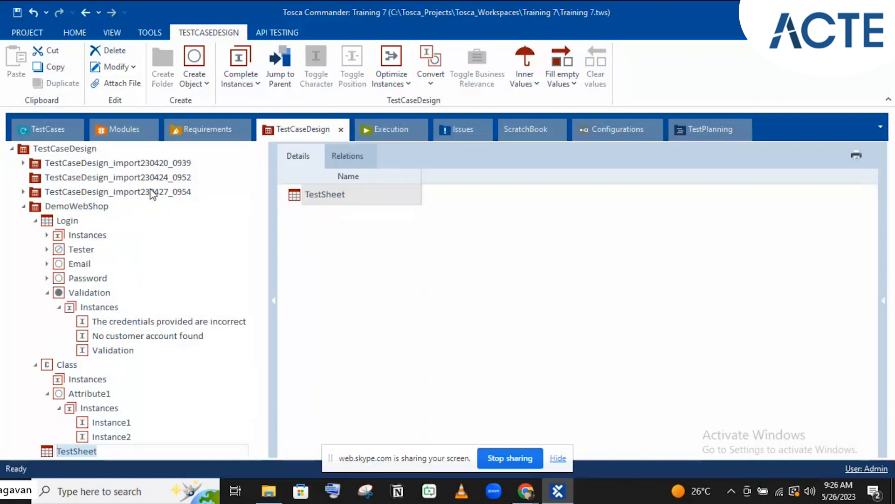
left_click(48, 366)
left_click_drag(48, 367, 74, 451)
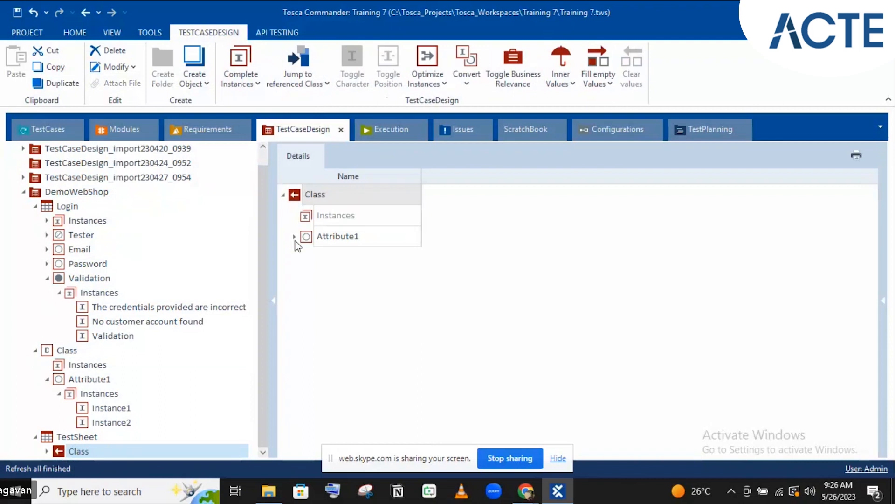
left_click(294, 237)
left_click(294, 237)
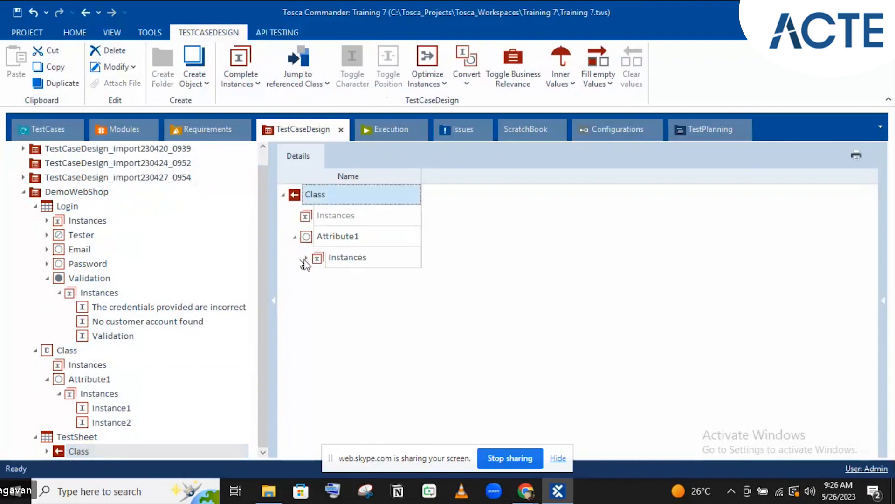
left_click(305, 258)
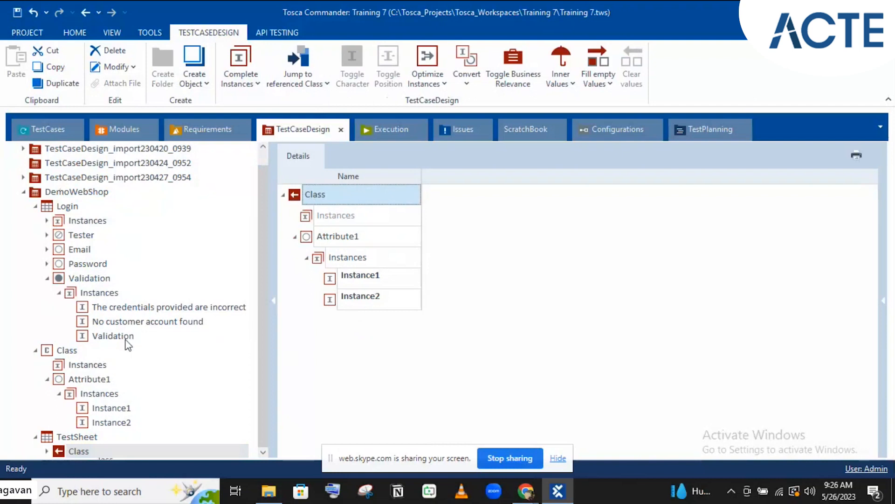
Collapse Validation and Class, then drag Login's Email attribute onto DemoWebShop
left_click(47, 278)
left_click(47, 278)
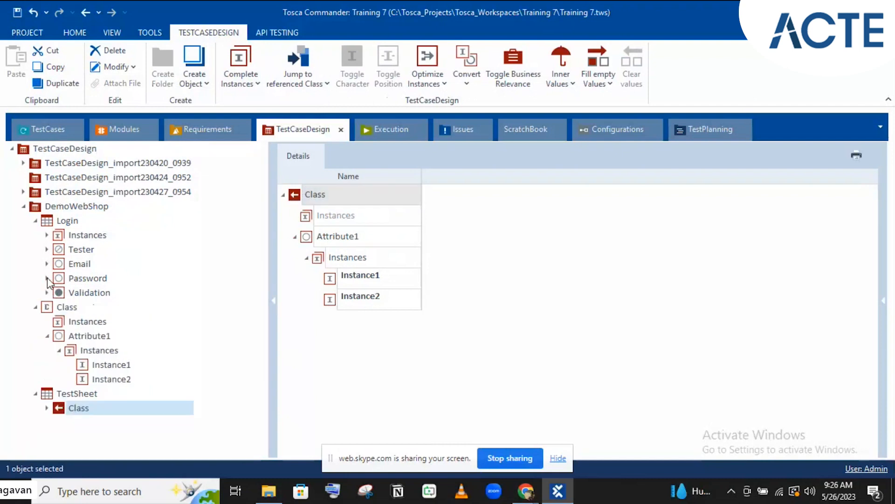
left_click(35, 308)
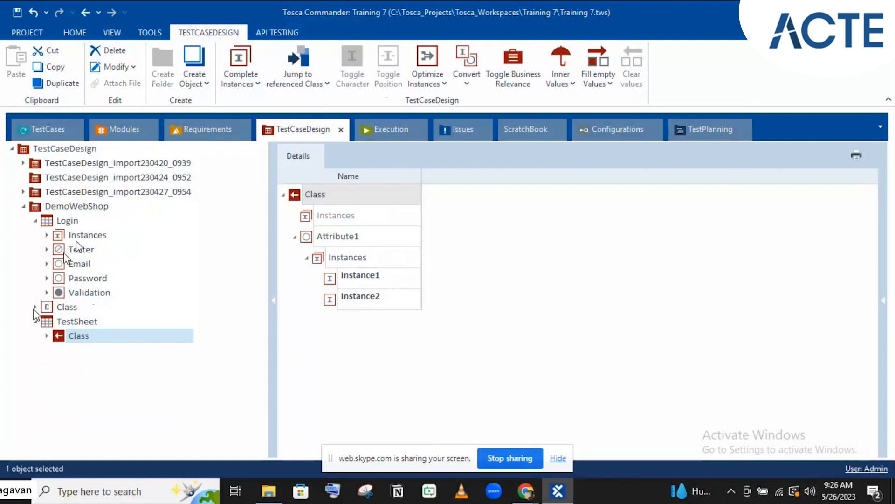
left_click_drag(62, 263, 81, 211)
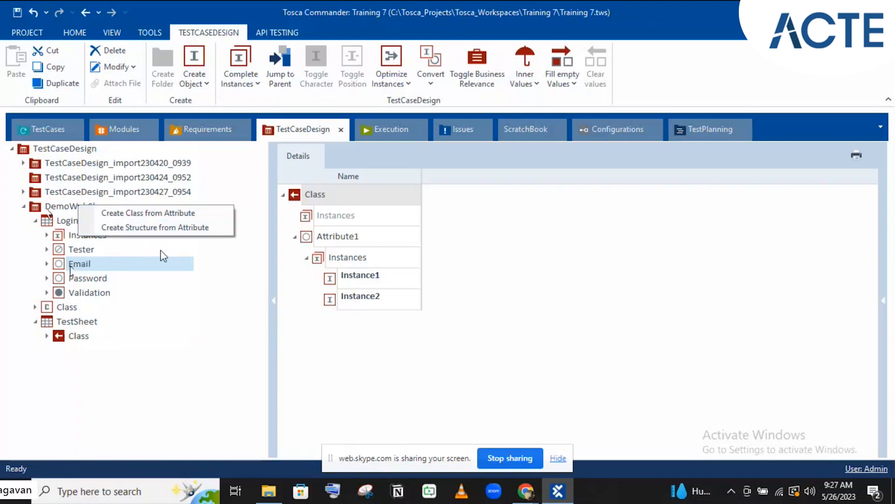
Create an Email class from Login's Email attribute, then drag Password onto DemoWebShop too
left_click(130, 214)
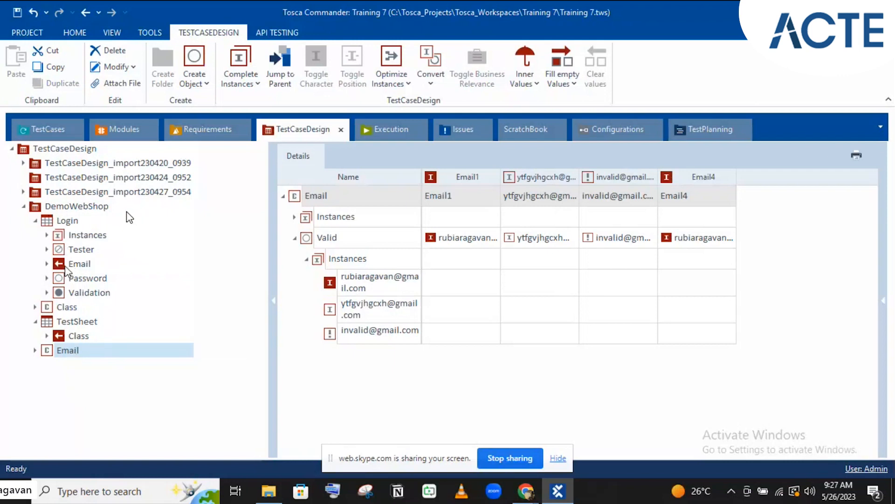
left_click_drag(59, 280, 57, 209)
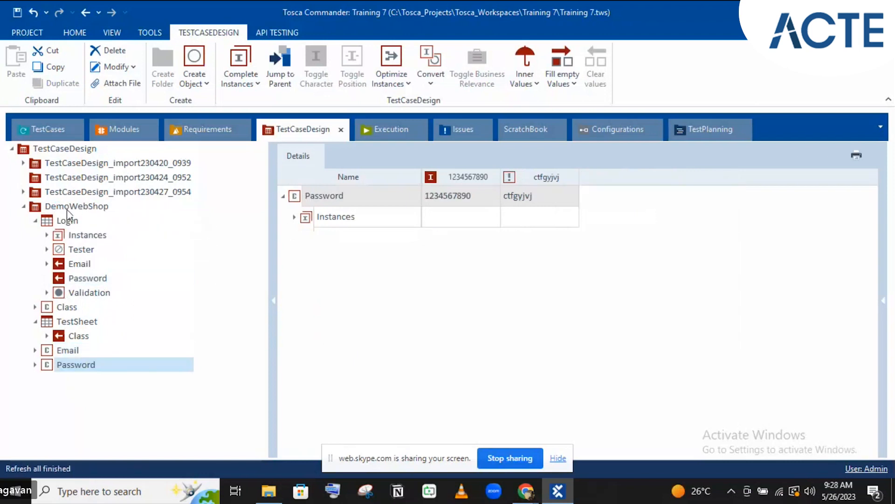
Drag the new Email class onto the TestSheet to add an Email attribute referencing it
left_click(60, 351)
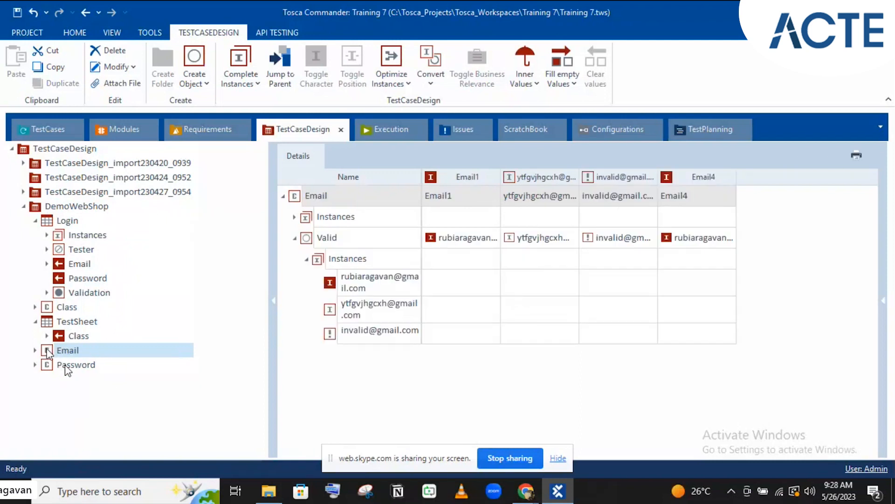
left_click_drag(56, 352, 62, 321)
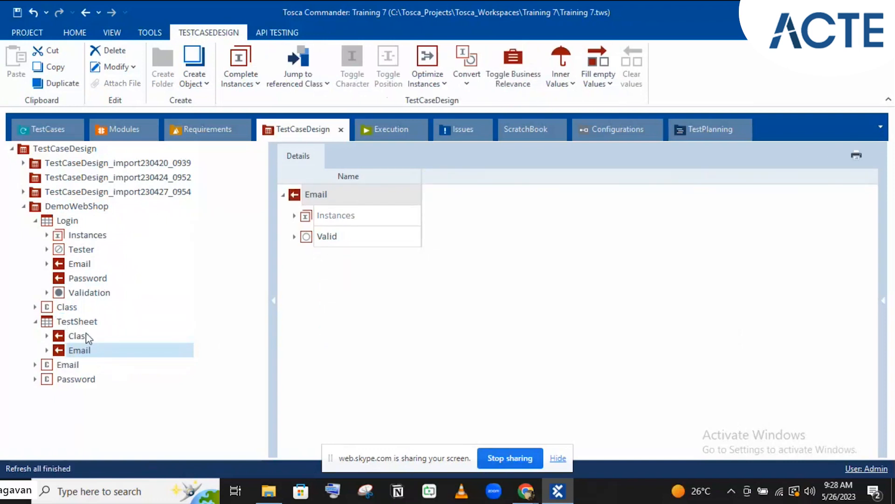
left_click(79, 264)
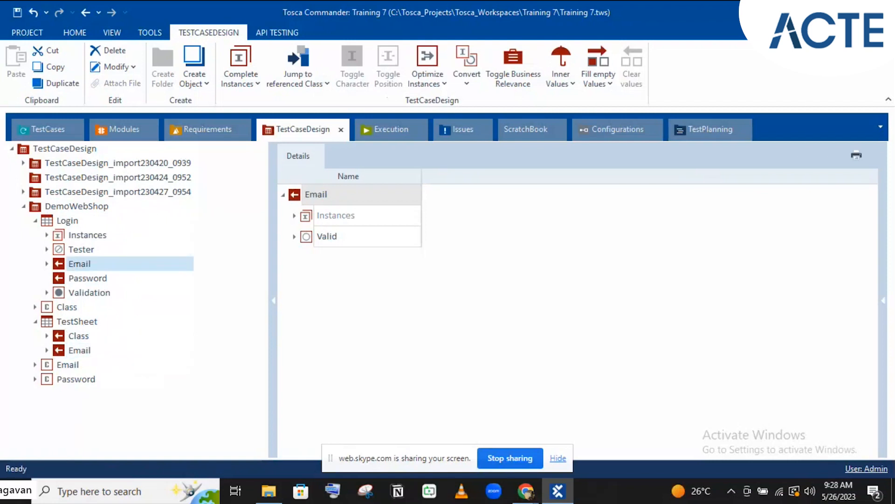
Change the Email class's Email1 Valid value to the second email instance
left_click(67, 364)
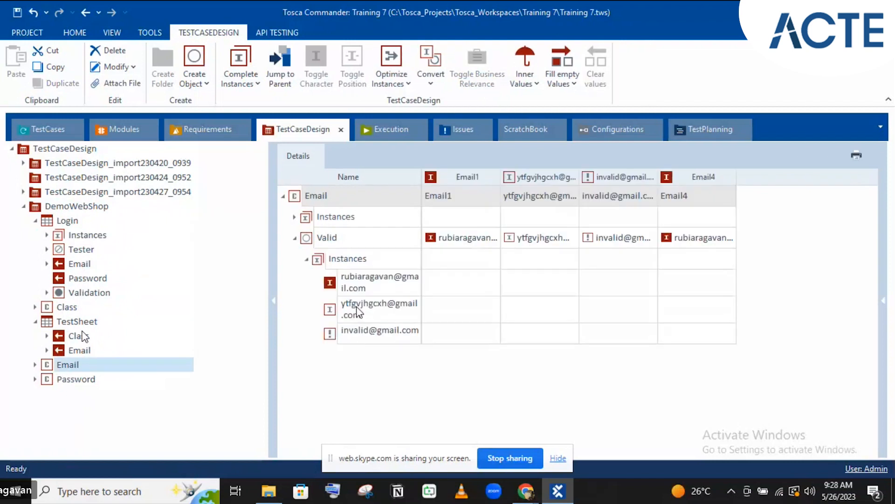
left_click(483, 241)
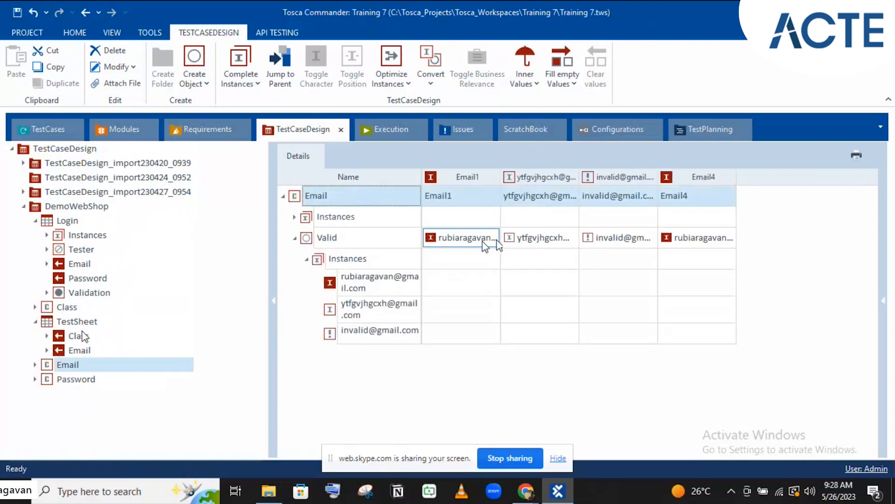
left_click(494, 239)
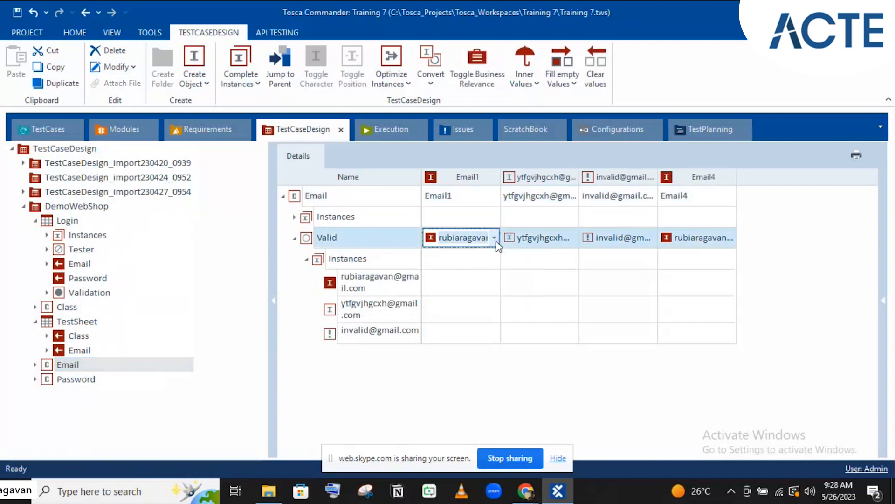
left_click(494, 240)
left_click(469, 294)
left_click(373, 283)
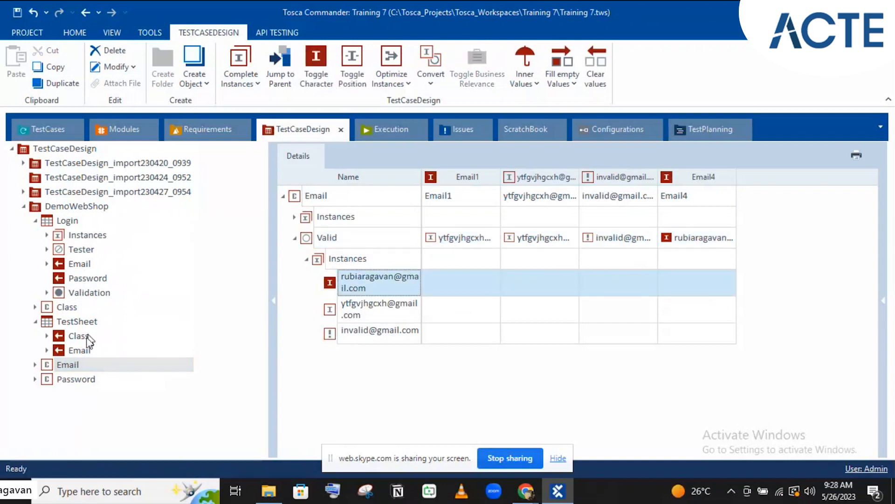
Review TestSheet's Email reference and its Valid instances, then return to the Email class
left_click(76, 350)
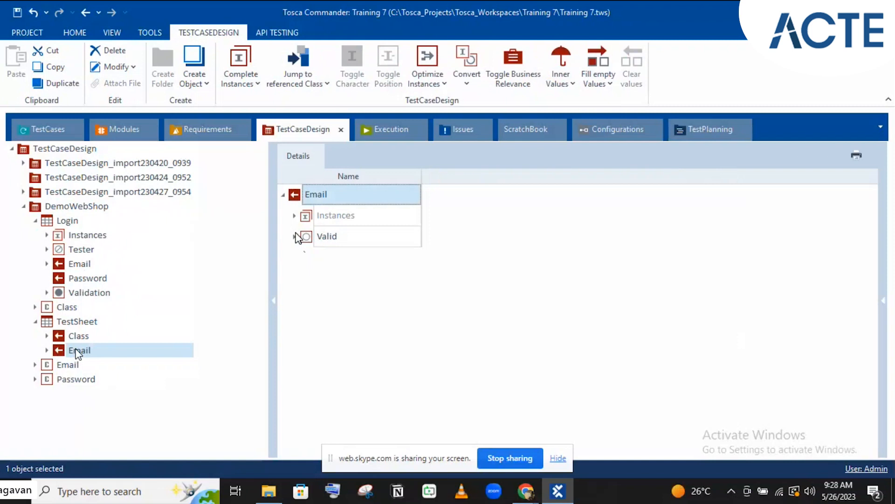
left_click(296, 236)
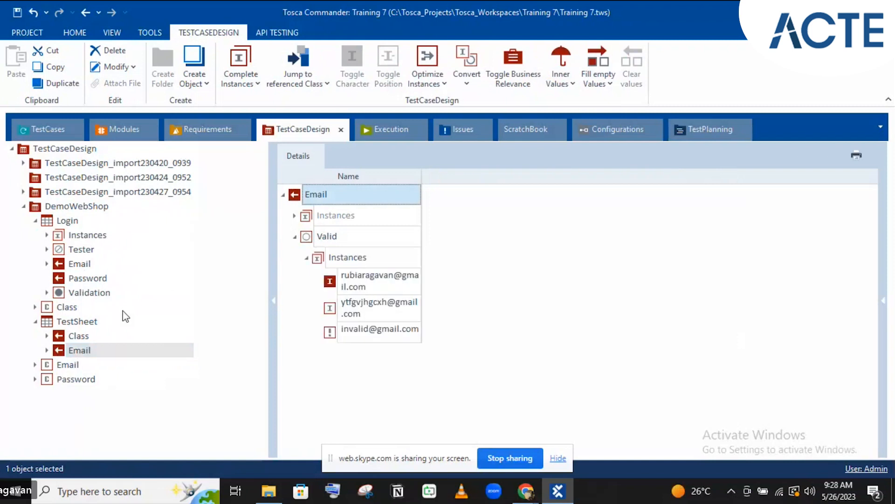
left_click(85, 319)
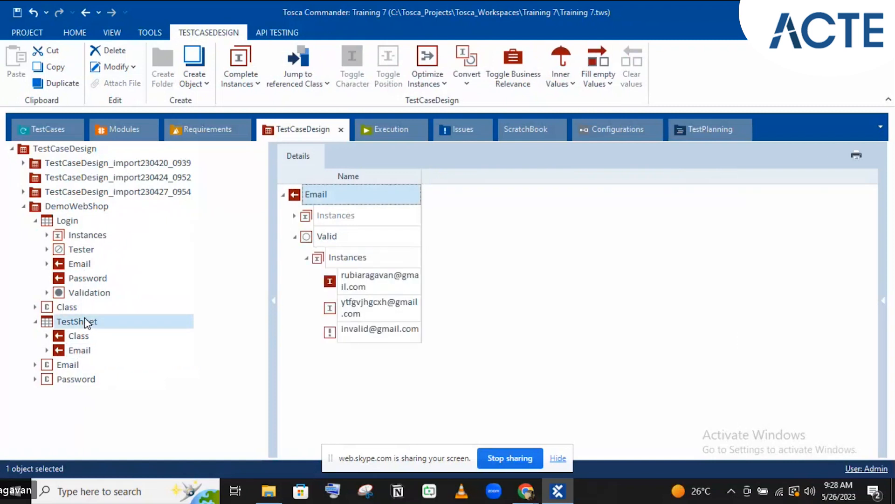
left_click(85, 320)
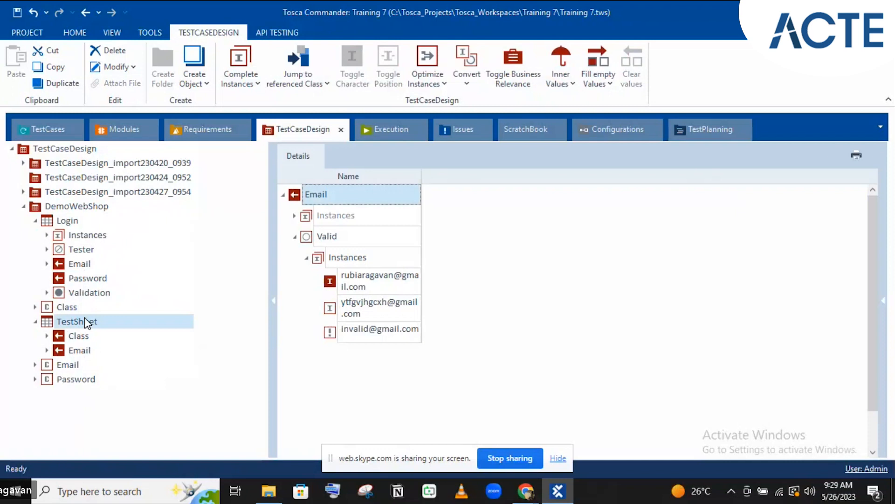
left_click(77, 369)
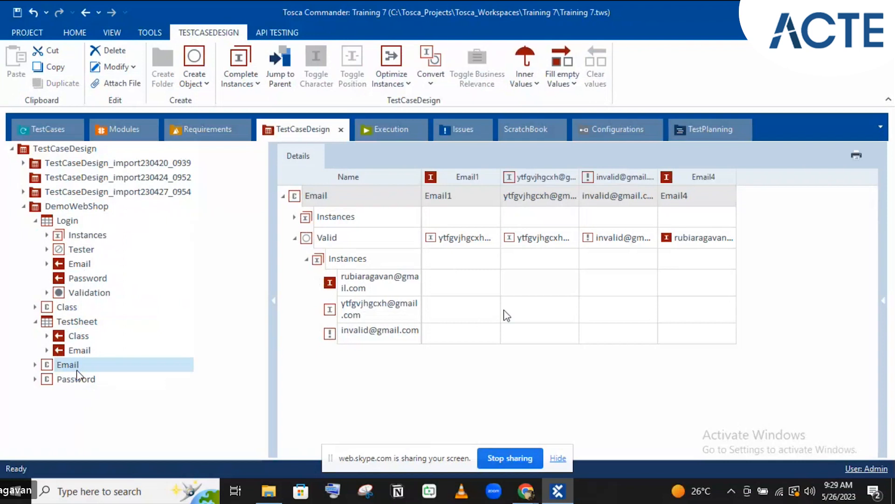
Rename the Email class's second Valid instance to a generic Valid Gmail address and confirm it in TestSheet's Email reference
left_click(488, 260)
left_click(491, 264)
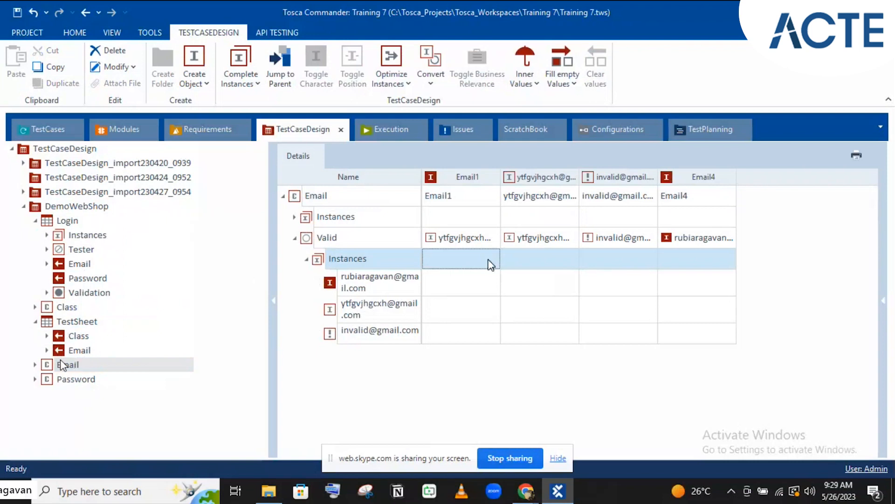
left_click(384, 283)
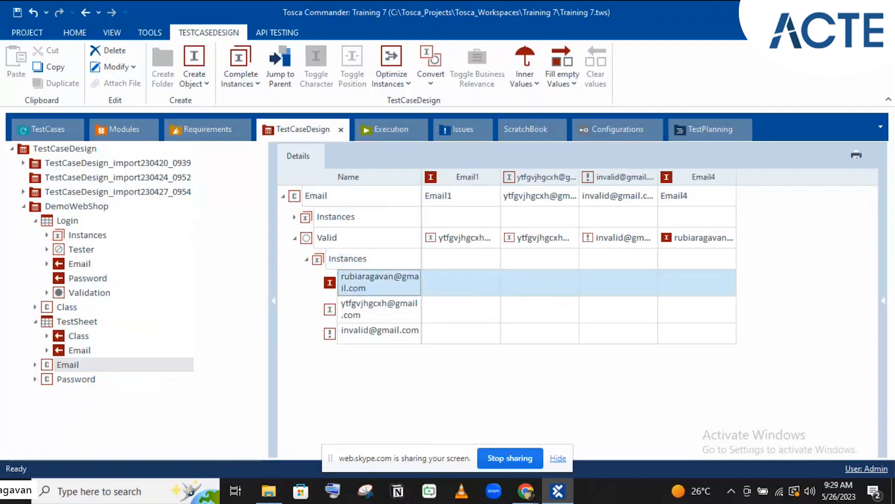
left_click(361, 315)
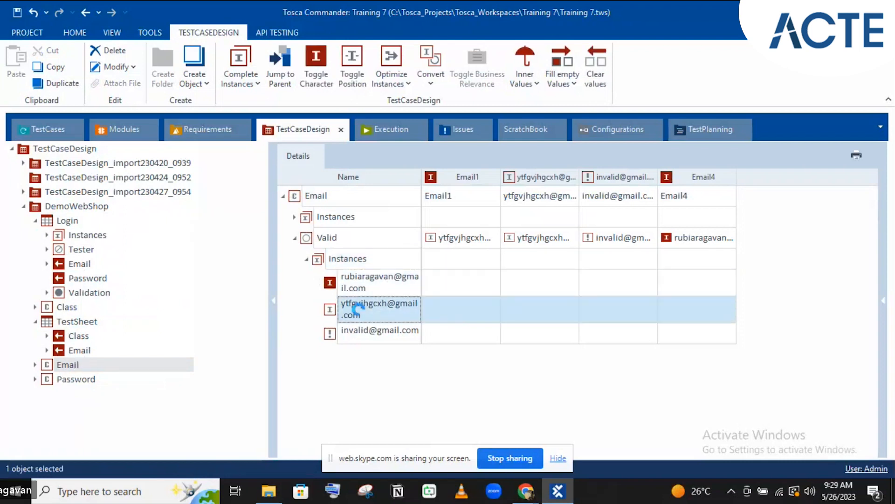
left_click(361, 313)
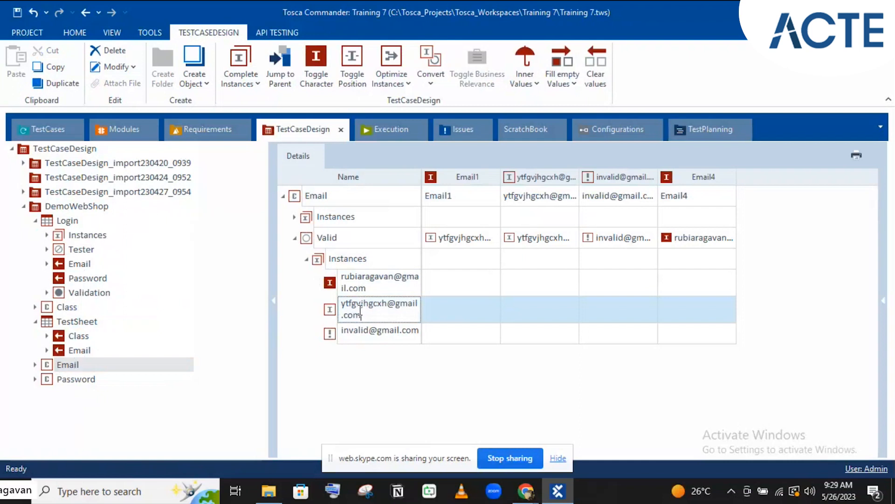
key("ctrl+a")
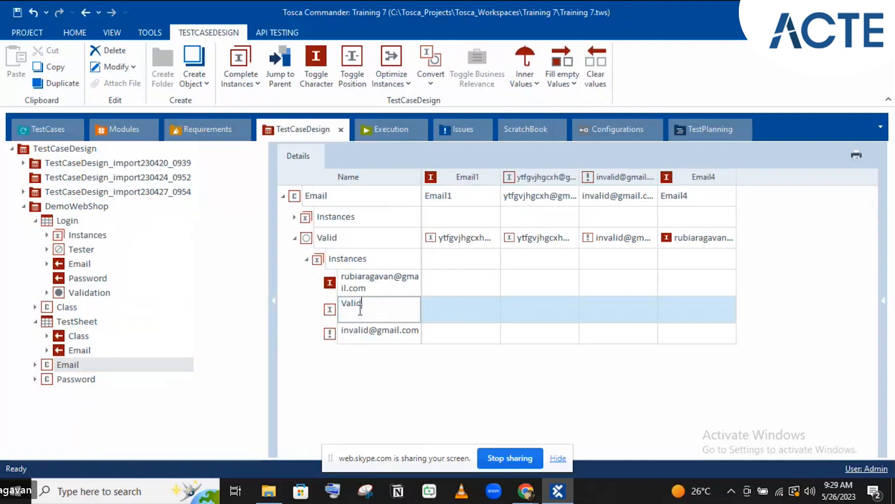
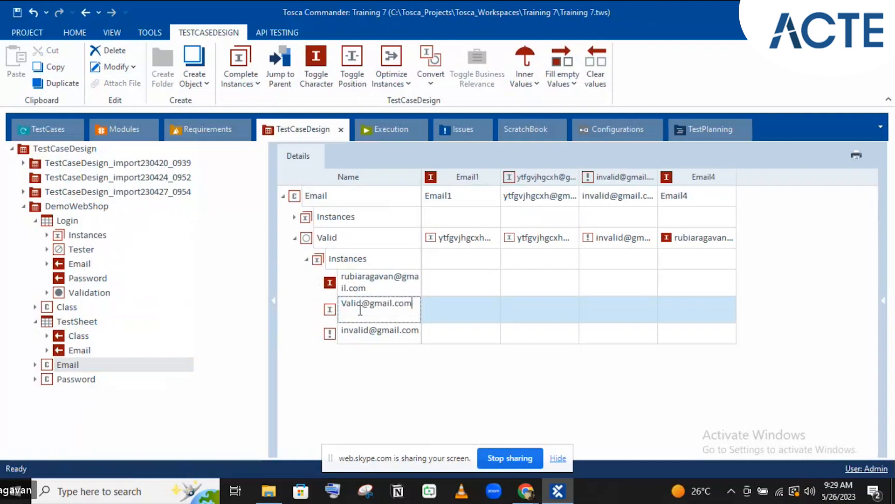
key("Return")
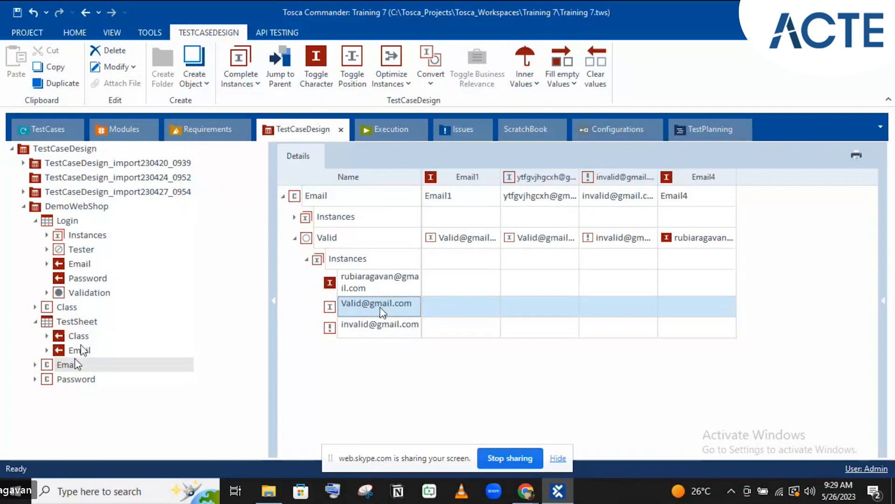
left_click(75, 364)
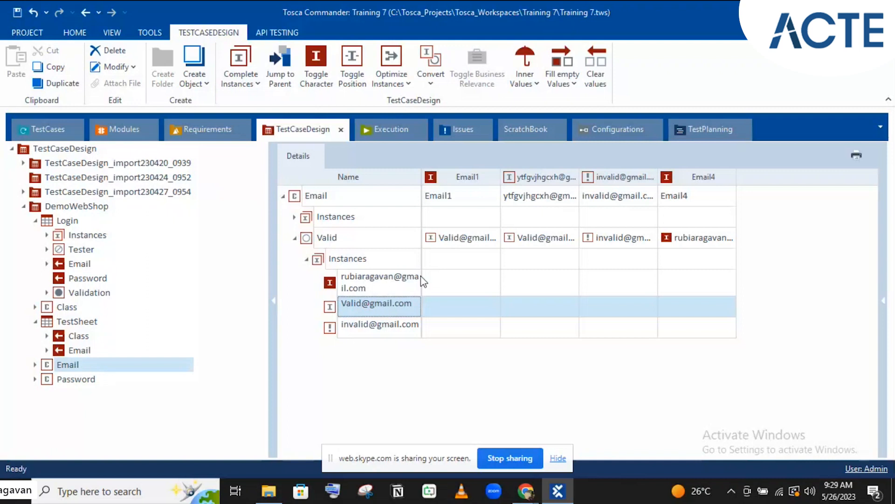
left_click(79, 350)
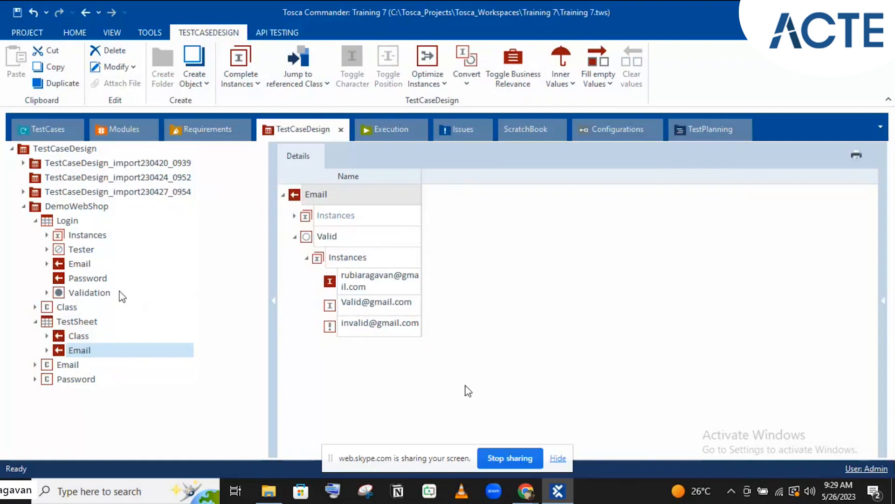
left_click(85, 264)
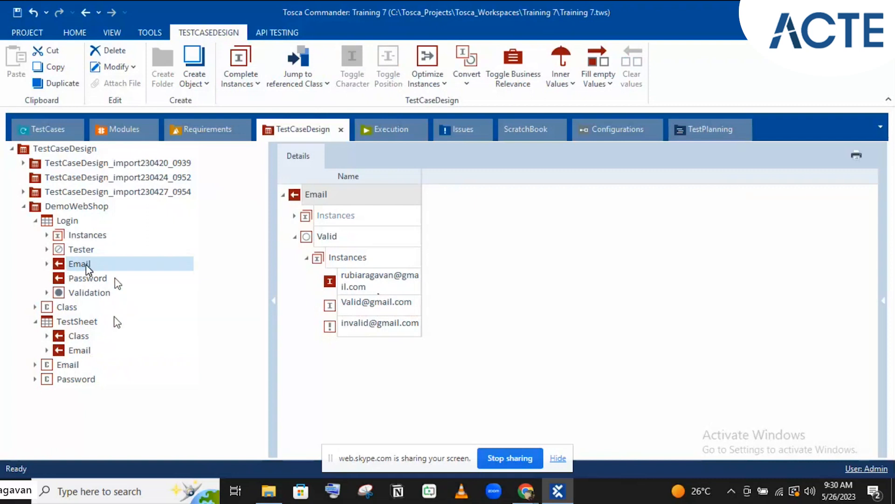
key("ctrl+s")
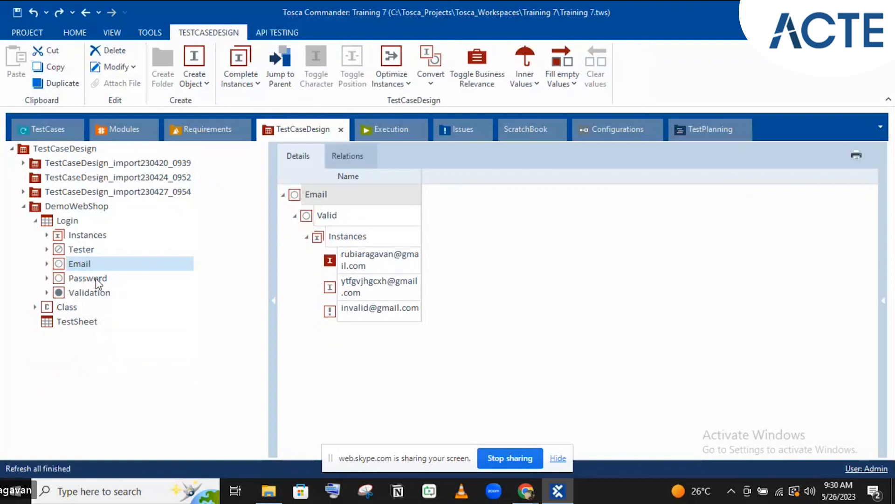
left_click(59, 221)
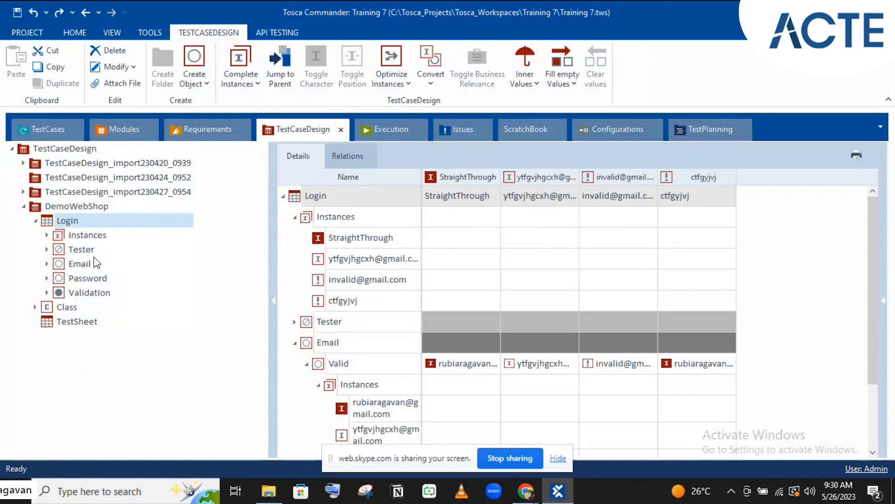
Extract the Login sheet's attributes into a new CLogin class
right_click(66, 221)
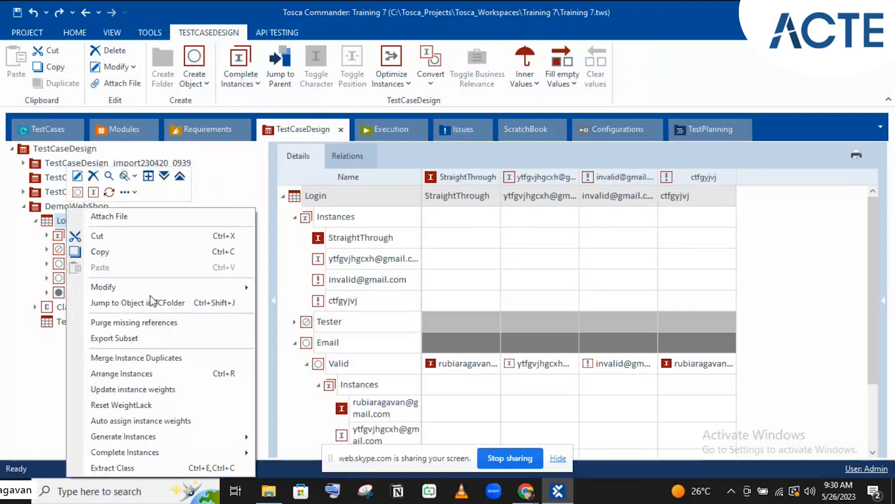
left_click(128, 467)
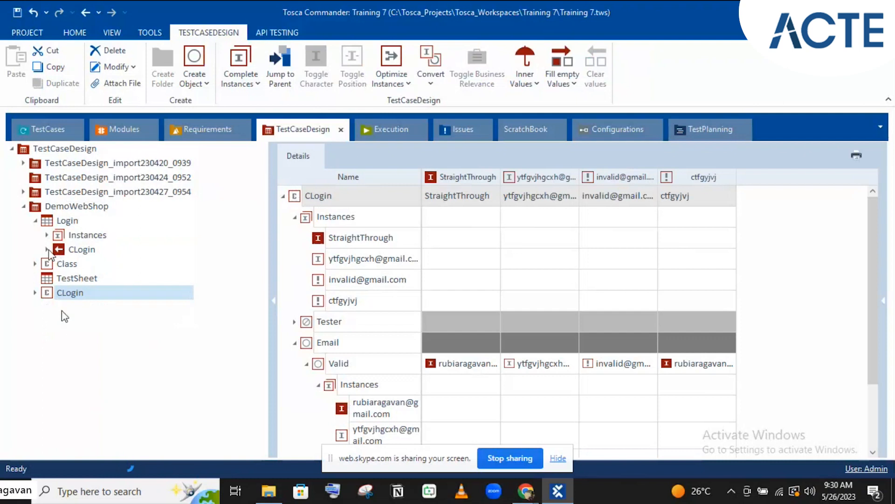
left_click(35, 293)
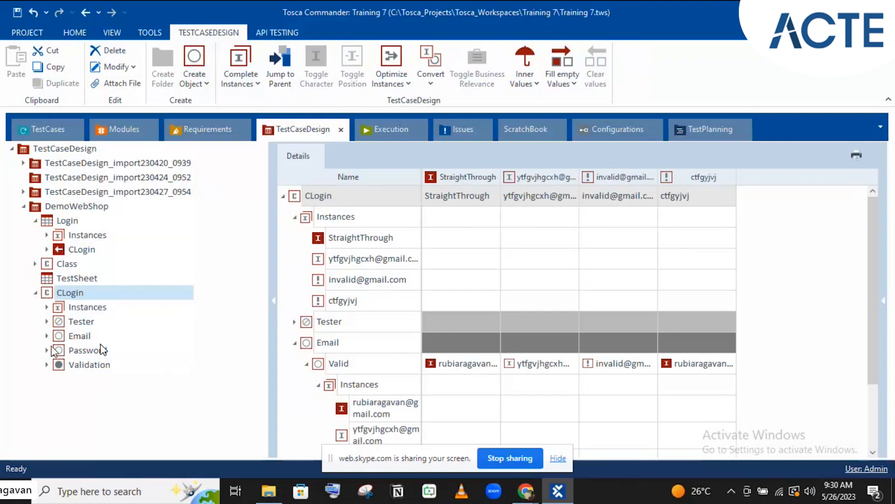
Reference the CLogin class inside TestSheet, then move to the Modules section
left_click_drag(49, 294, 51, 279)
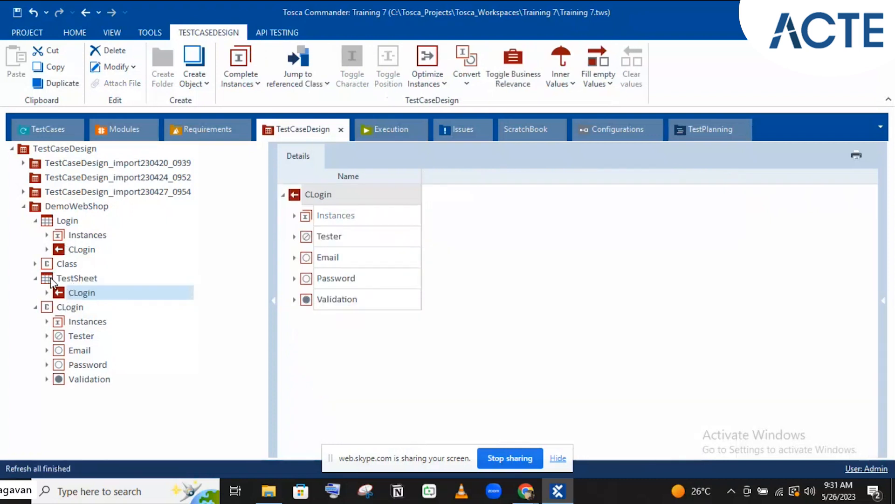
left_click(36, 278)
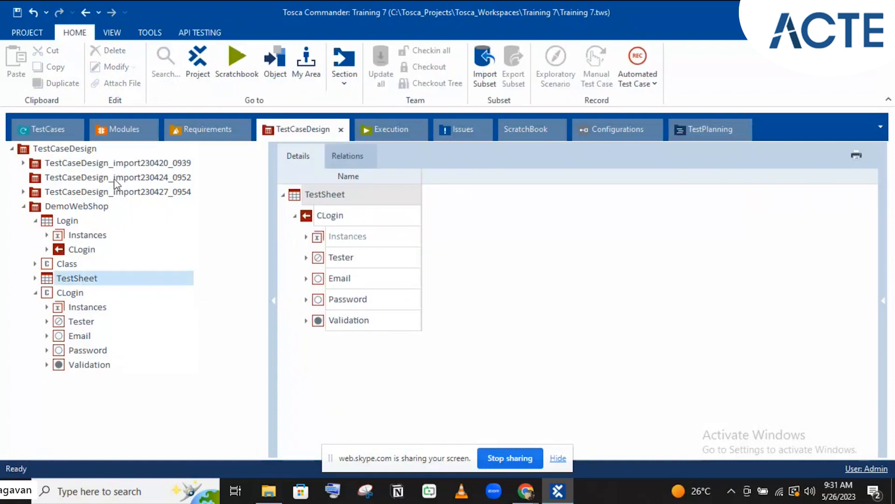
left_click(97, 130)
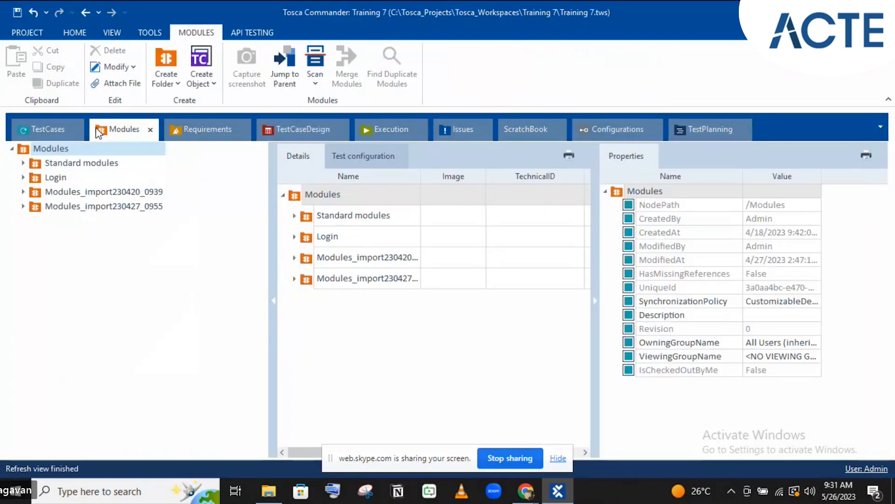
Drag the Login module onto the DemoWebShop folder to generate the Login_1 class
left_click(23, 179)
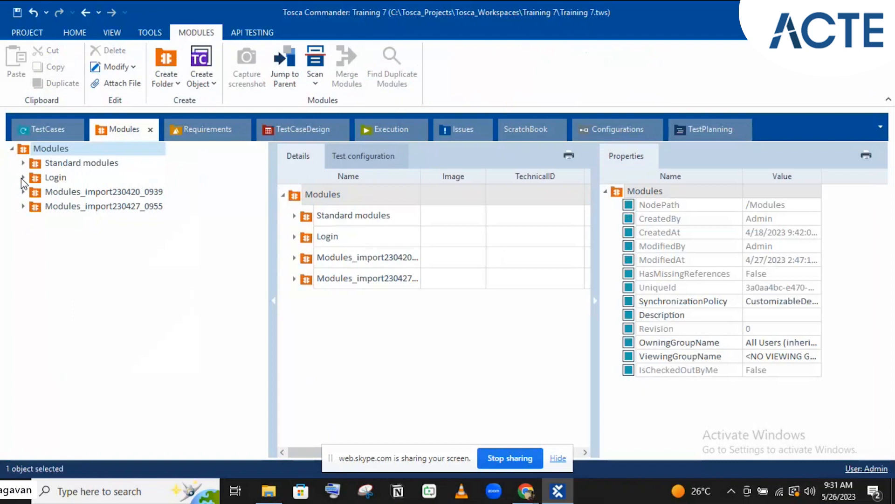
left_click(56, 206)
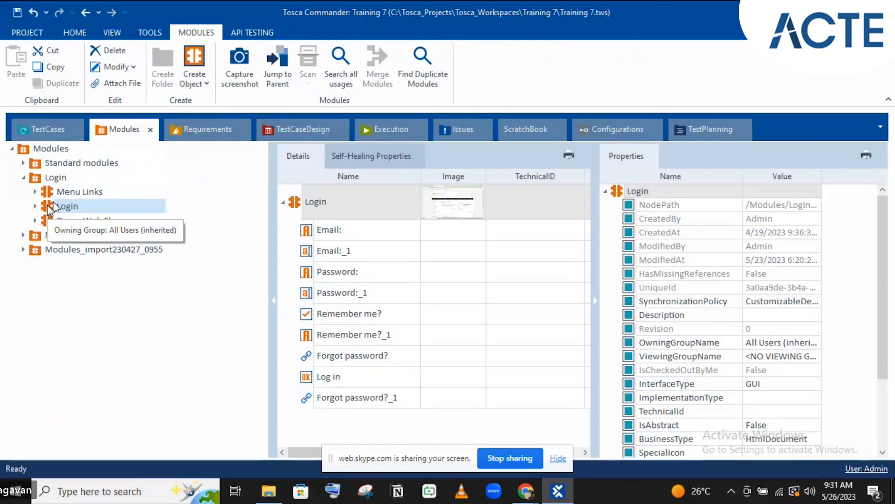
left_click_drag(277, 142, 68, 204)
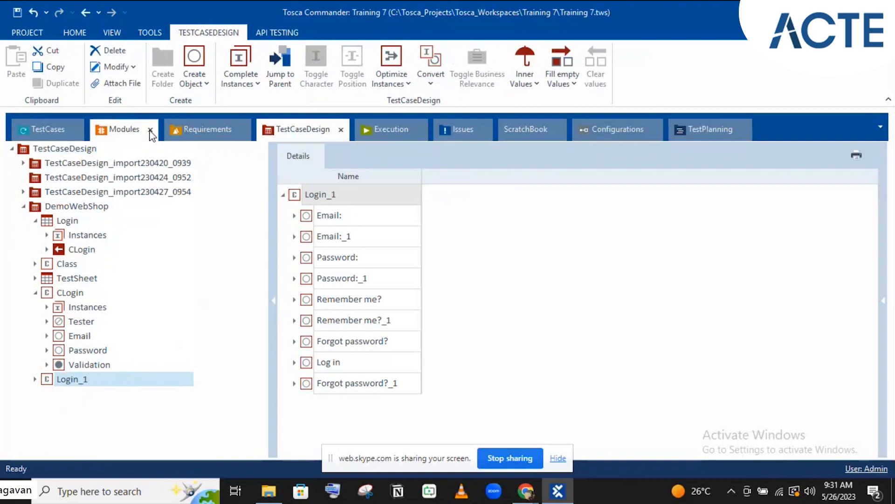
Expand Login_1's Email: attribute instances to show {Click}, {Doubleclick} and {Rightclick}
left_click(140, 129)
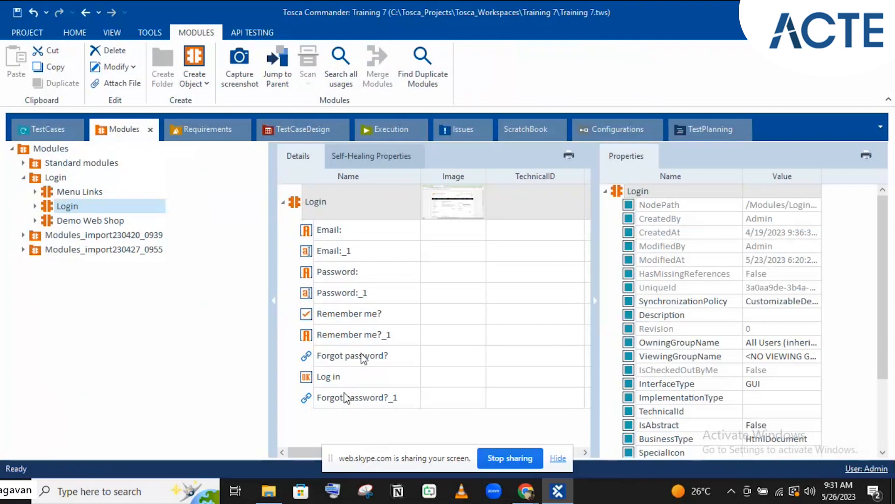
left_click(298, 134)
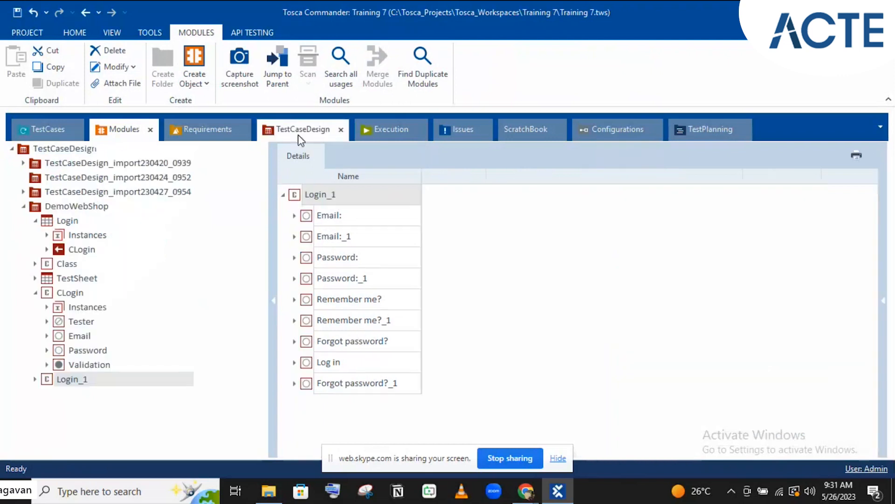
left_click(294, 216)
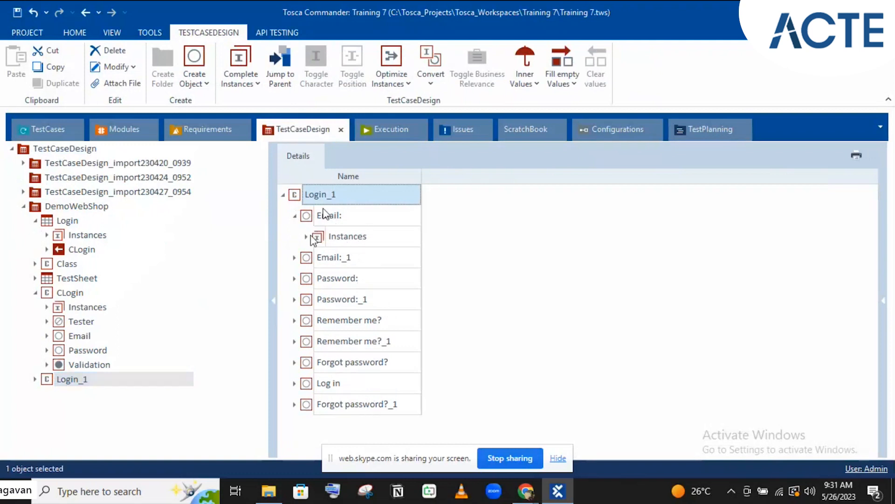
left_click(115, 131)
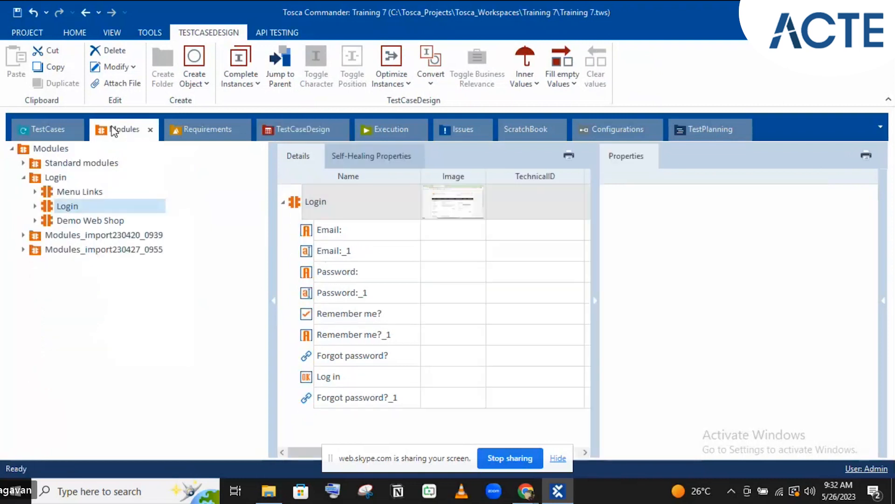
left_click(319, 130)
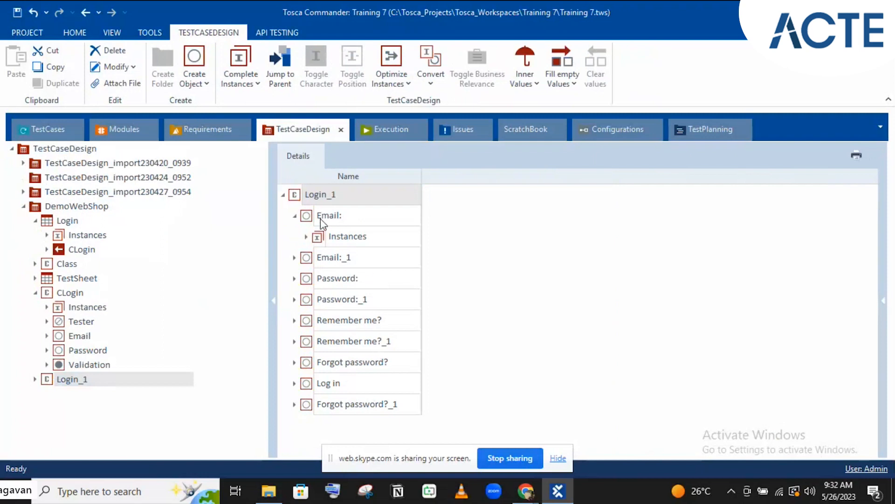
mouse_move(320, 219)
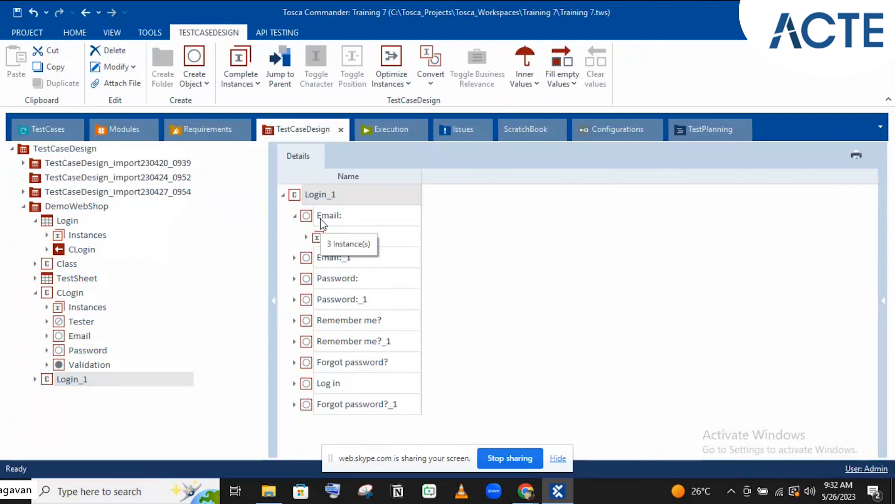
left_click(307, 240)
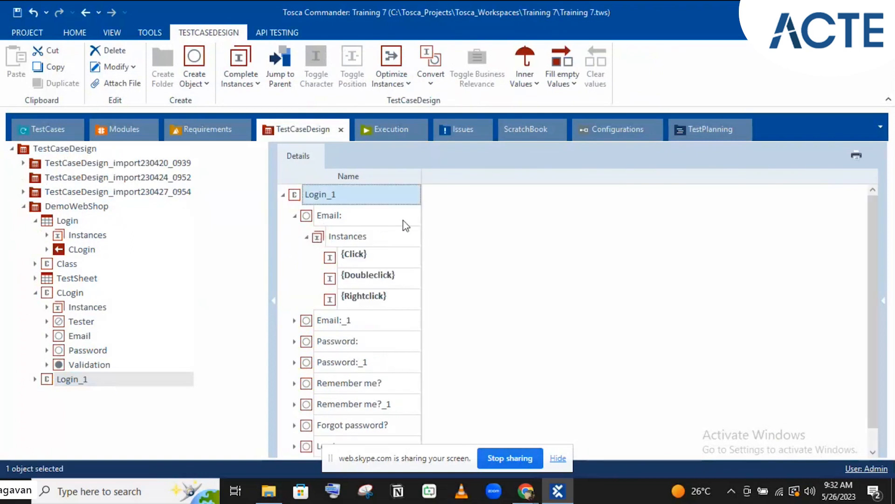
left_click(117, 127)
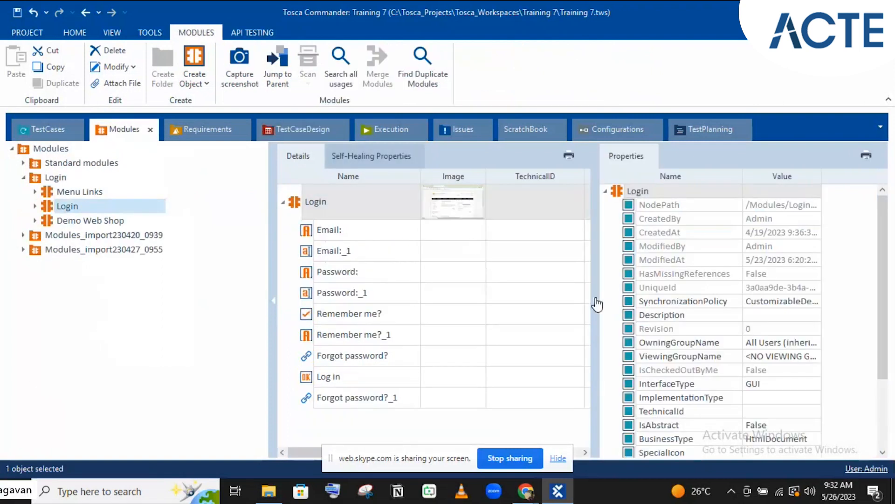
Append a semicolon-separated e-mail address to the Login module's Email: value range
left_click(597, 304)
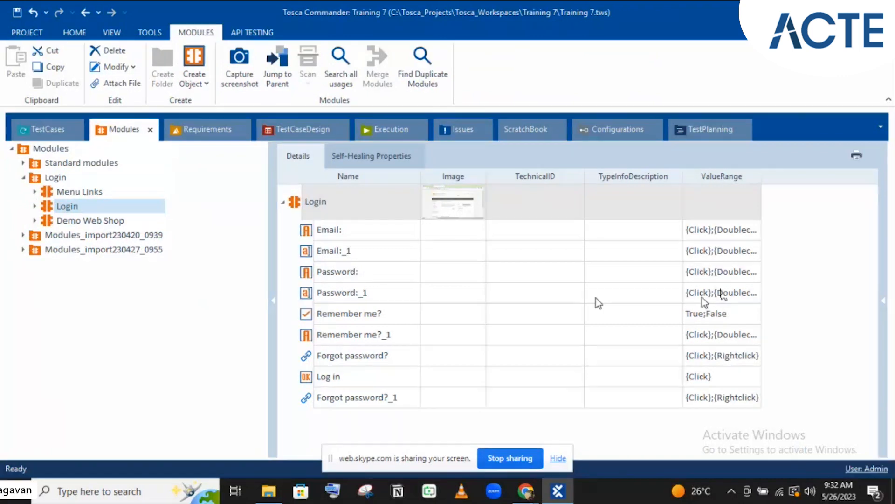
left_click(733, 228)
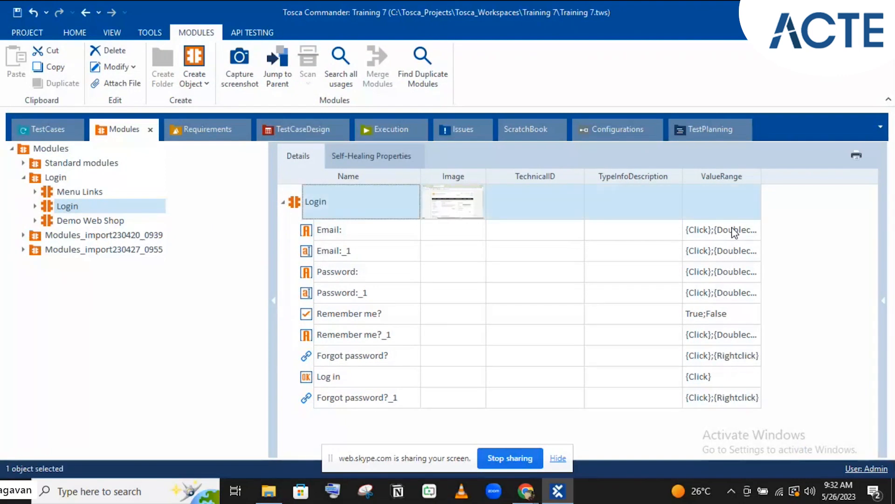
left_click(735, 231)
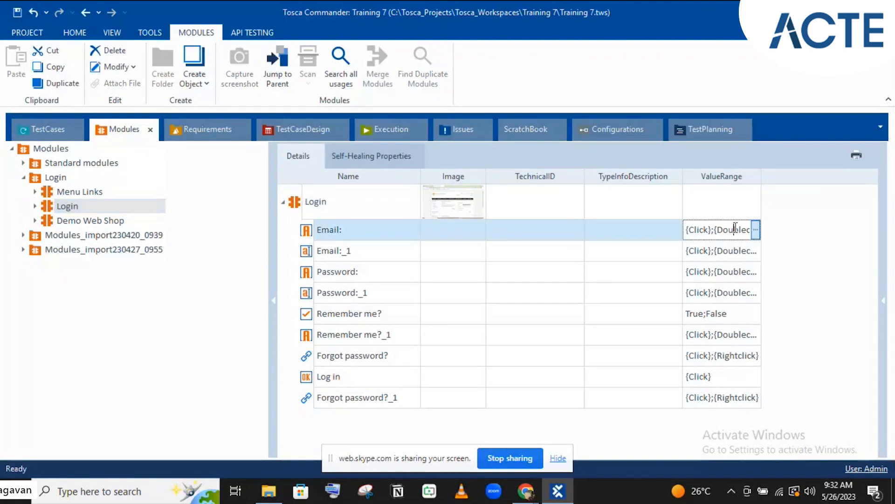
left_click(757, 230)
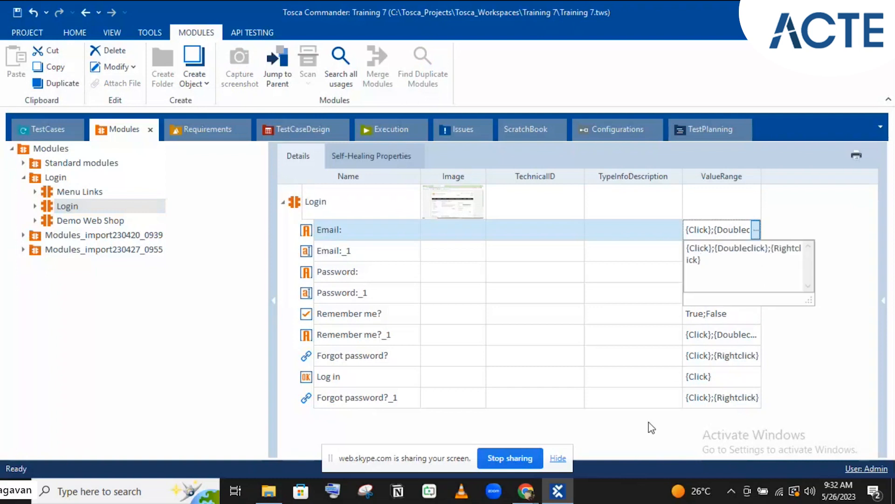
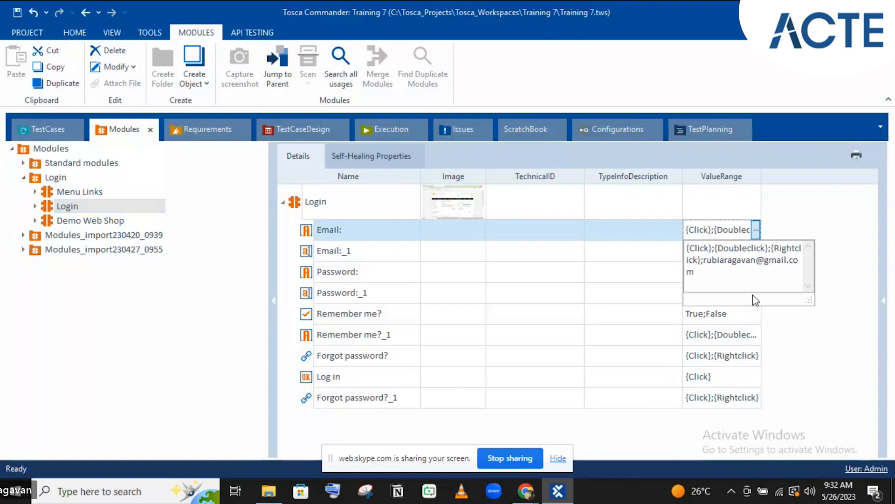
left_click(781, 230)
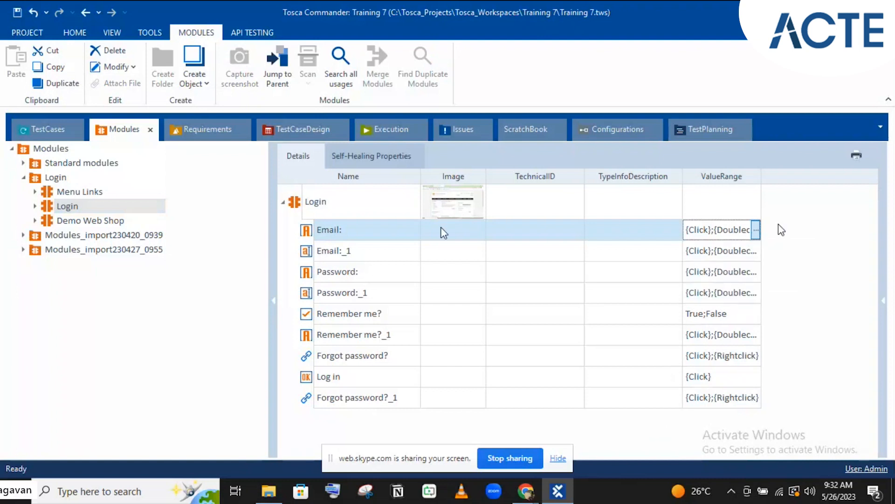
left_click(357, 234)
left_click(779, 268)
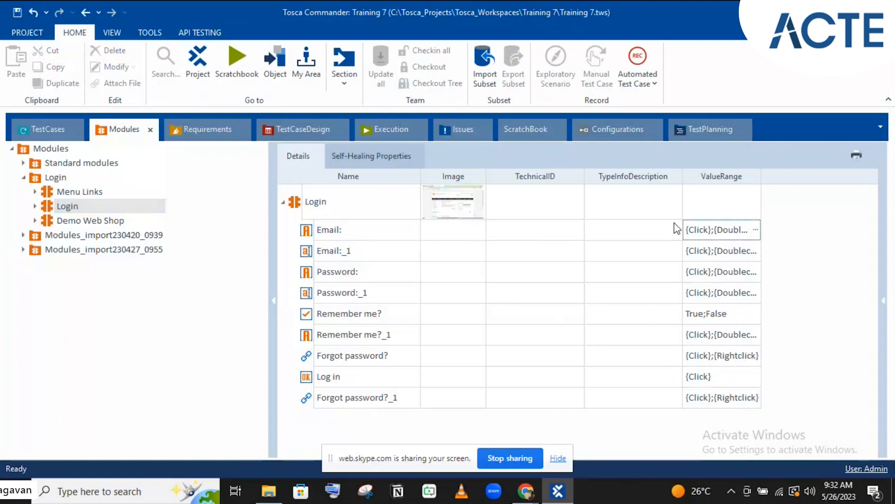
left_click(311, 126)
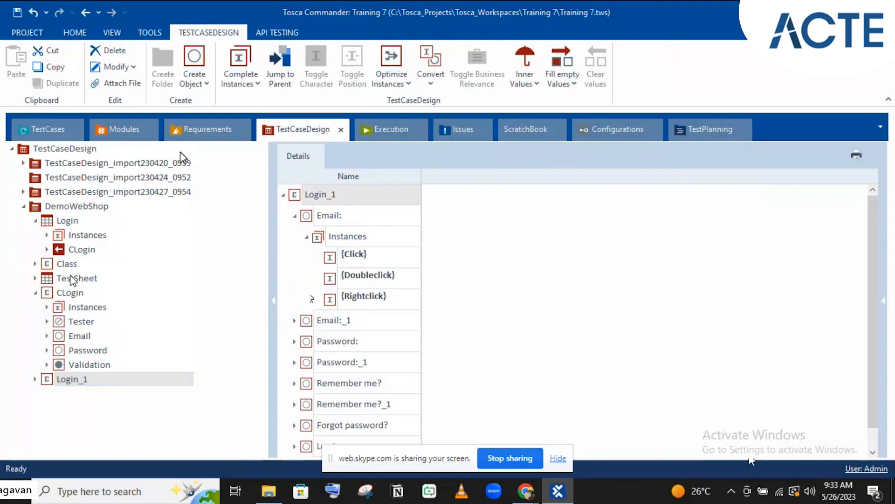
Collapse Login and CLogin in DemoWebShop and show the Class object's Attribute1 instances in Details
left_click(35, 220)
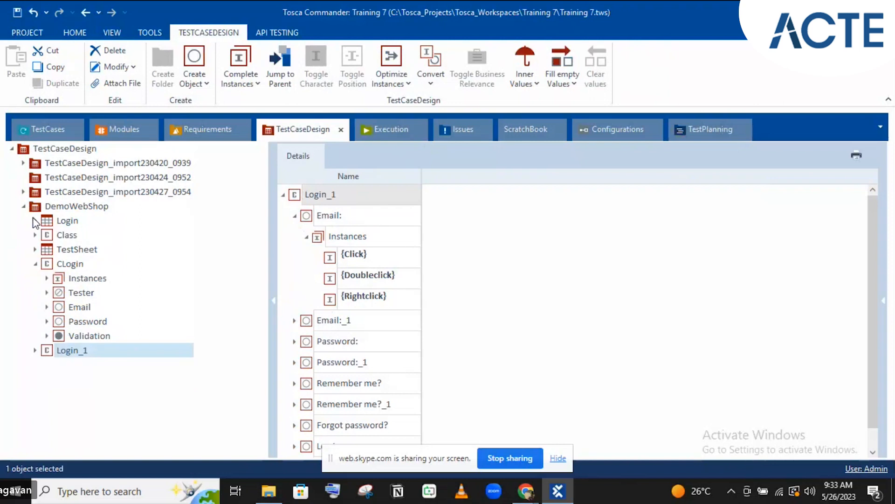
left_click(36, 264)
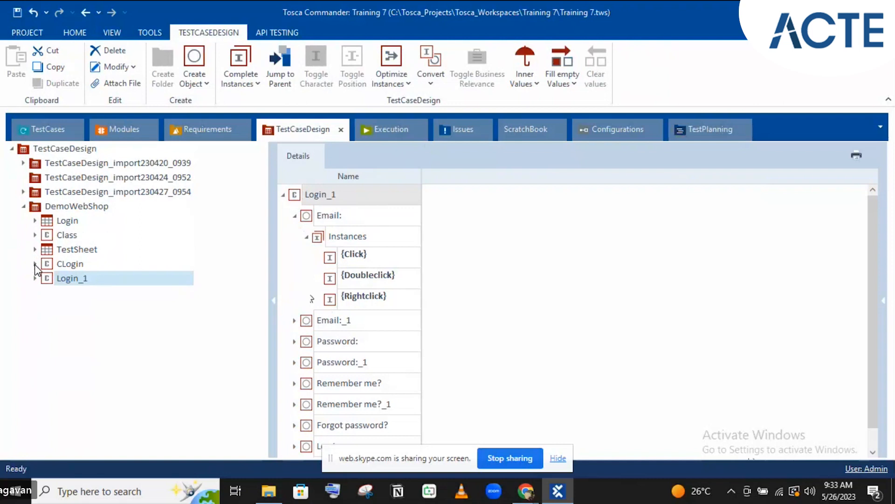
left_click(55, 337)
left_click(58, 234)
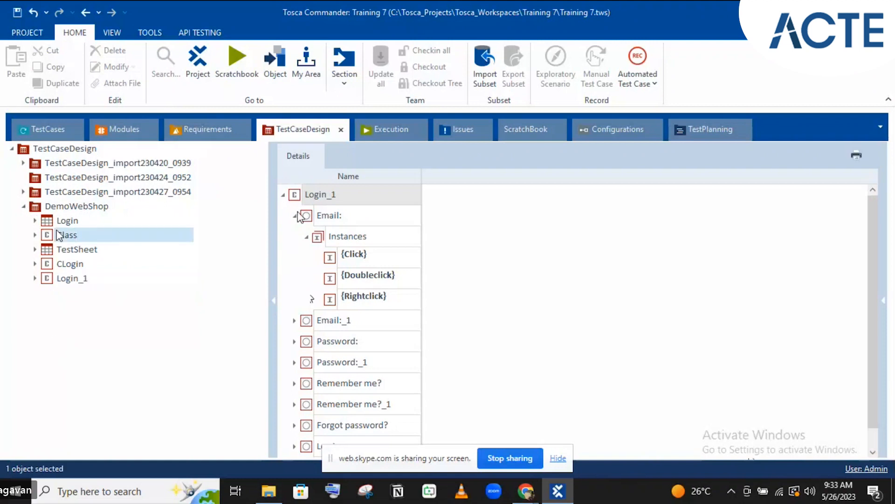
left_click(66, 280, "shift")
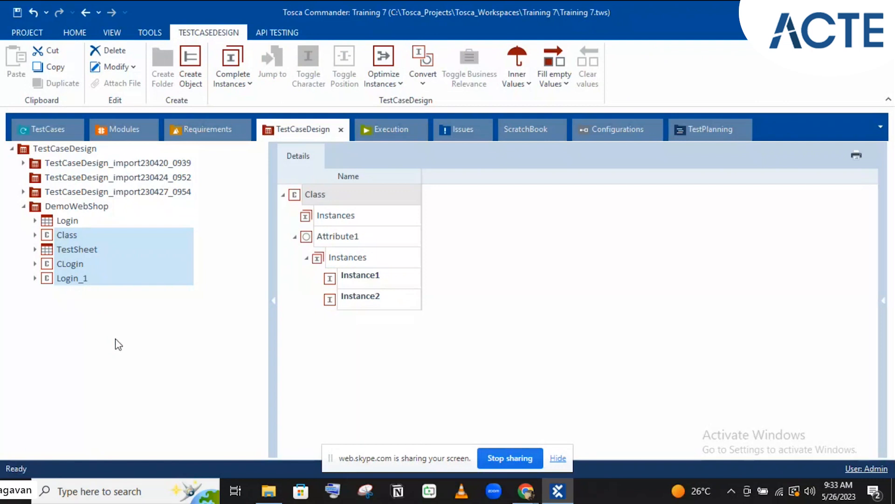
left_click(115, 344)
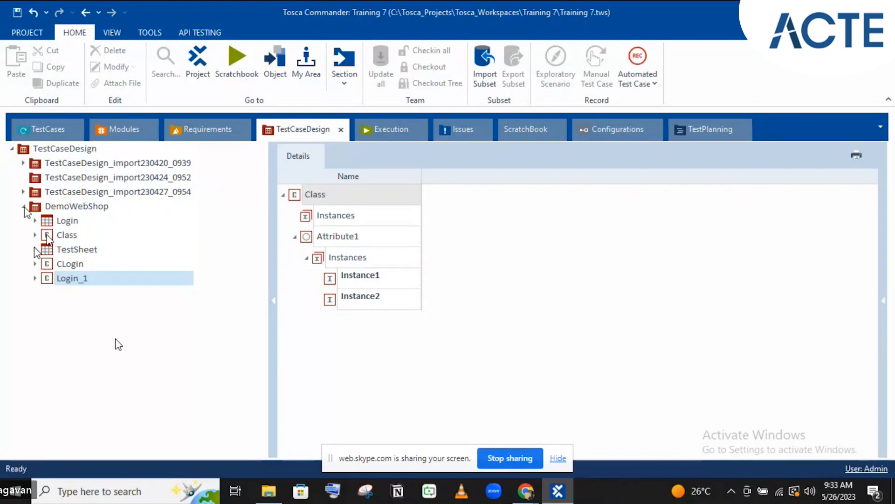
Resolve the class reference of CLogin under the Login sheet
left_click(35, 221)
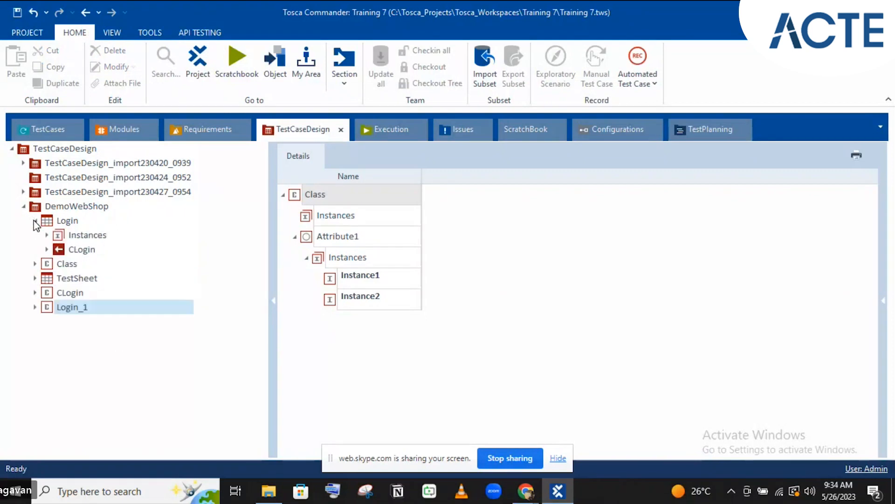
left_click(72, 249)
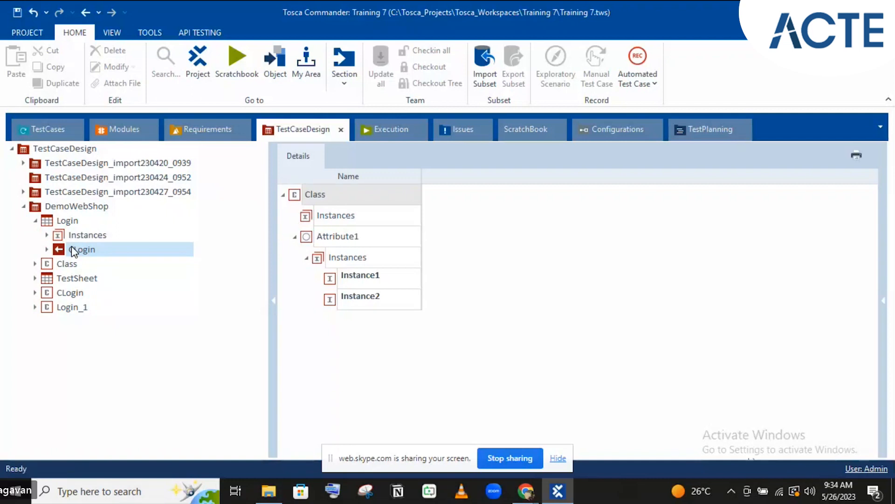
left_click(71, 247)
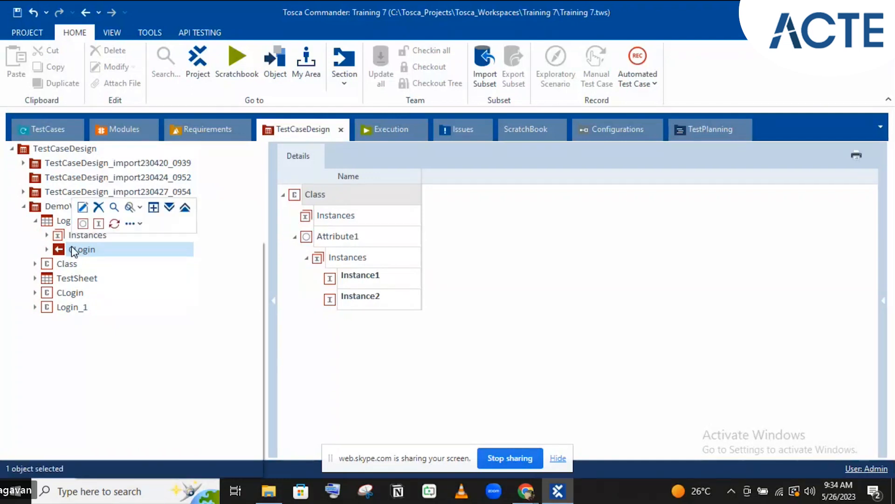
right_click(73, 249)
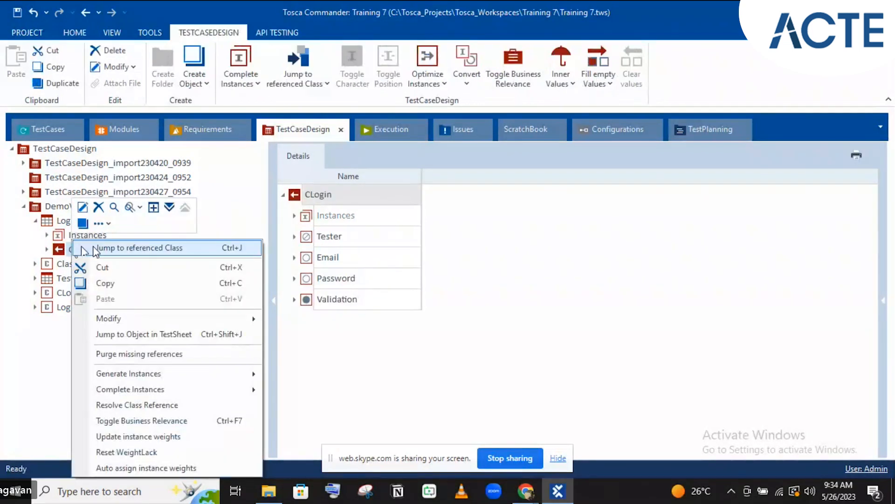
mouse_move(130, 322)
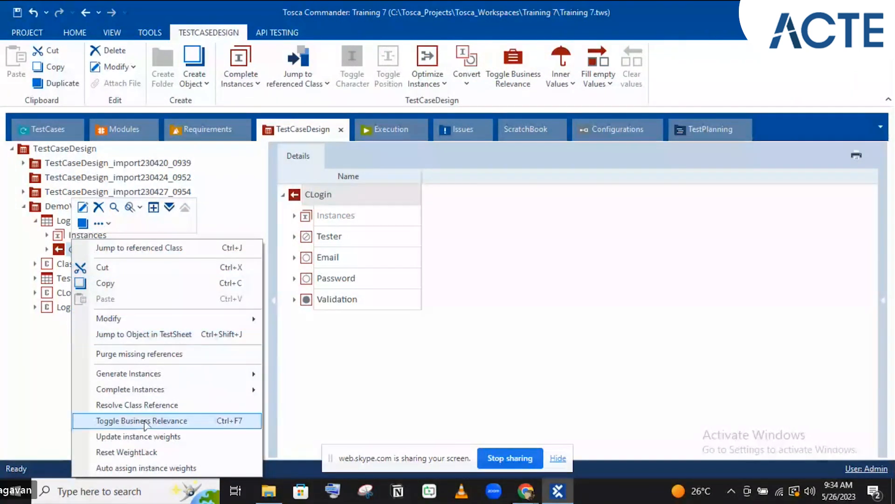
left_click(138, 404)
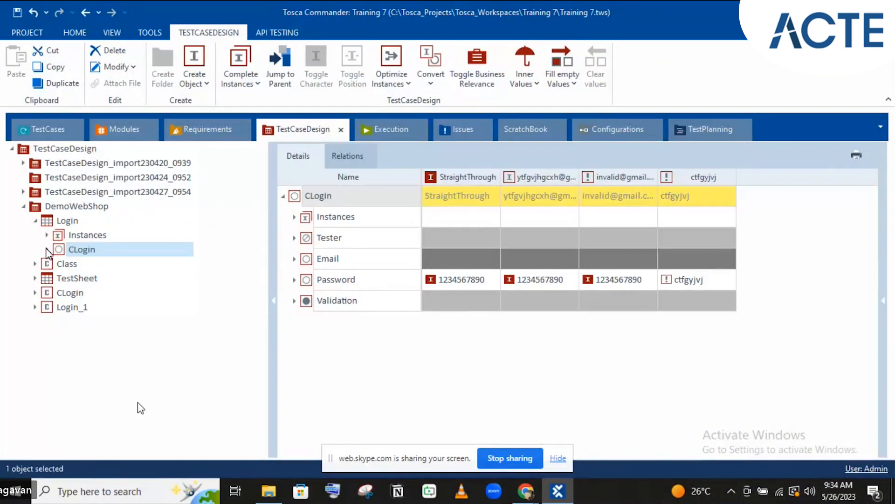
Cut Tester, Email, Password and Validation from CLogin and paste them into Login's Instances
left_click(48, 249)
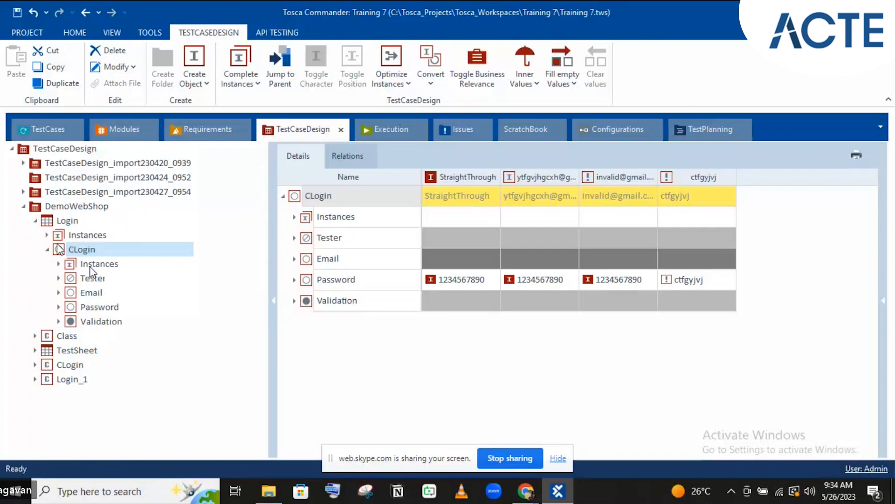
left_click(90, 266)
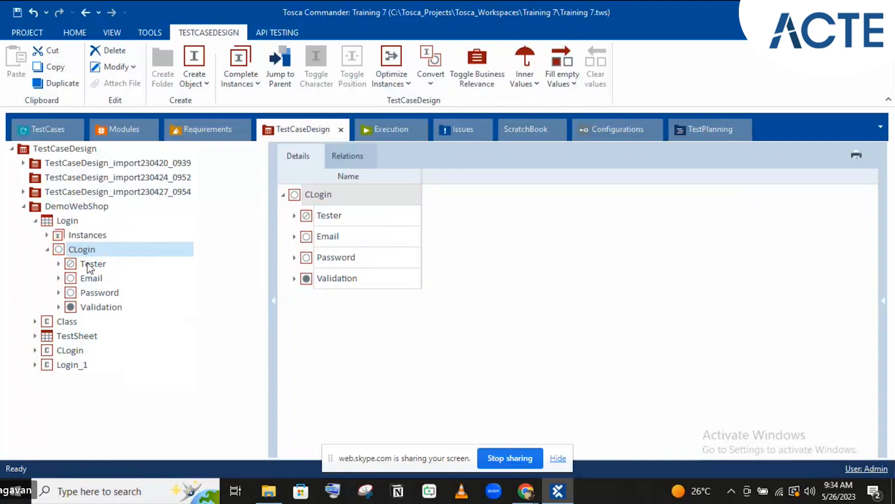
left_click(91, 264)
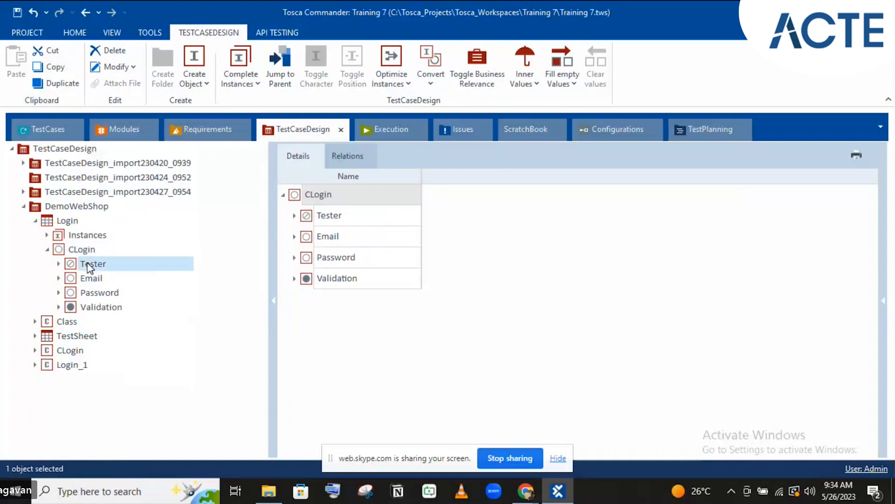
left_click(86, 306, "shift")
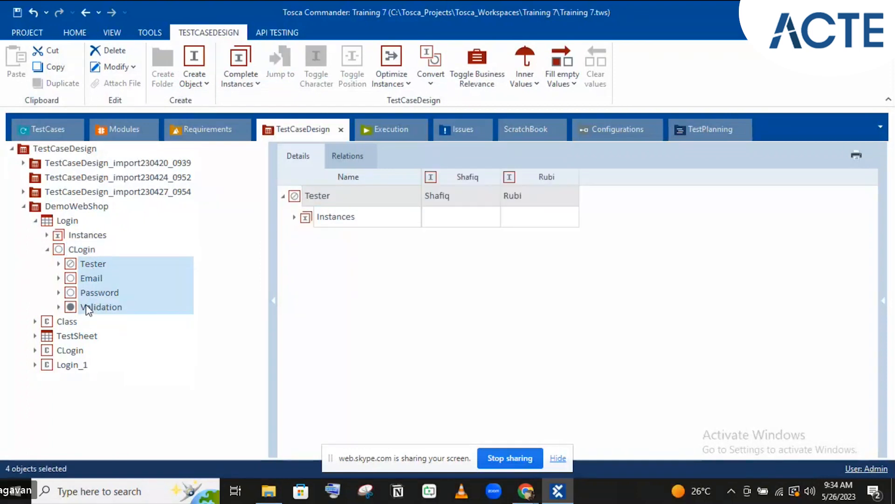
key("ctrl+x")
left_click(78, 235)
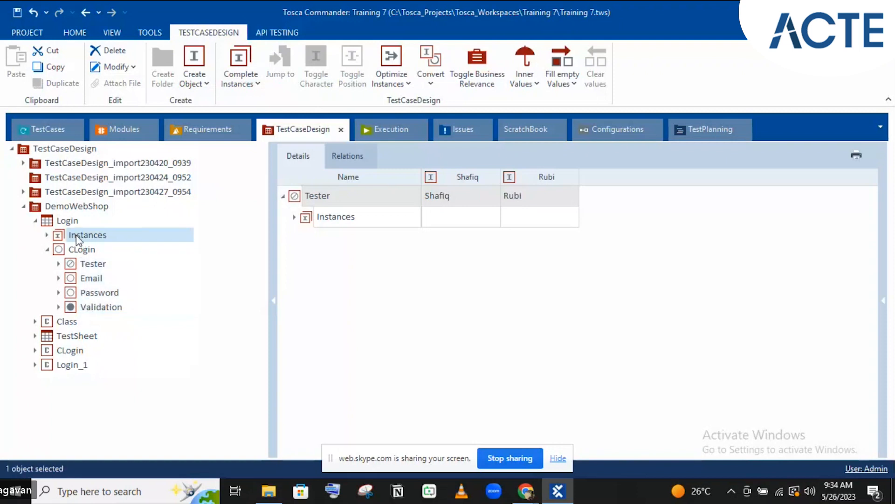
key("ctrl+v")
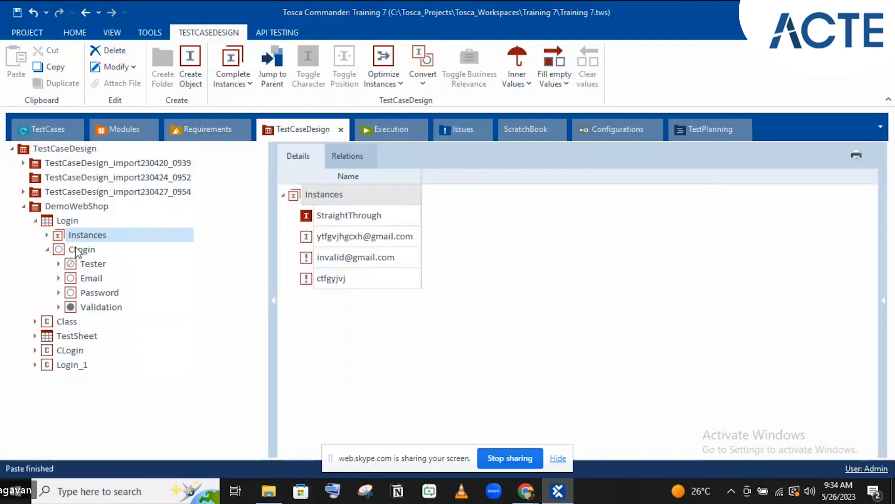
left_click(76, 250)
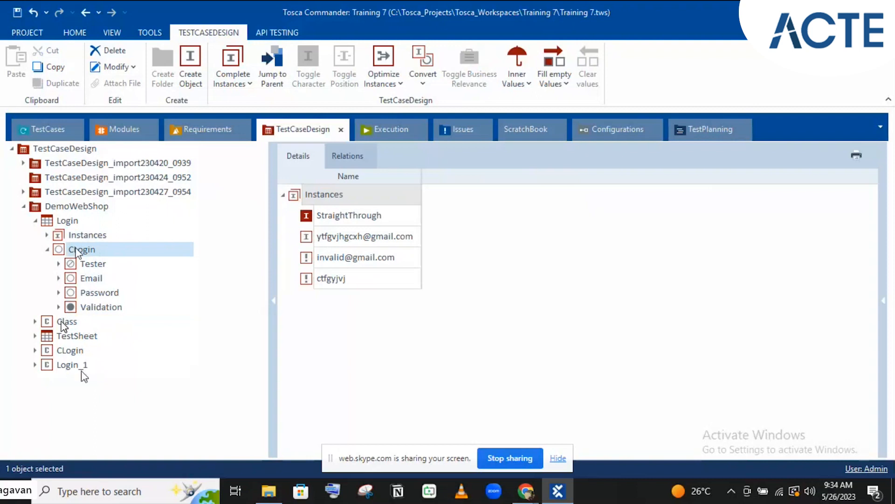
Delete Class, TestSheet, CLogin and Login_1 from DemoWebShop and expand the import folders
left_click(69, 366, "shift")
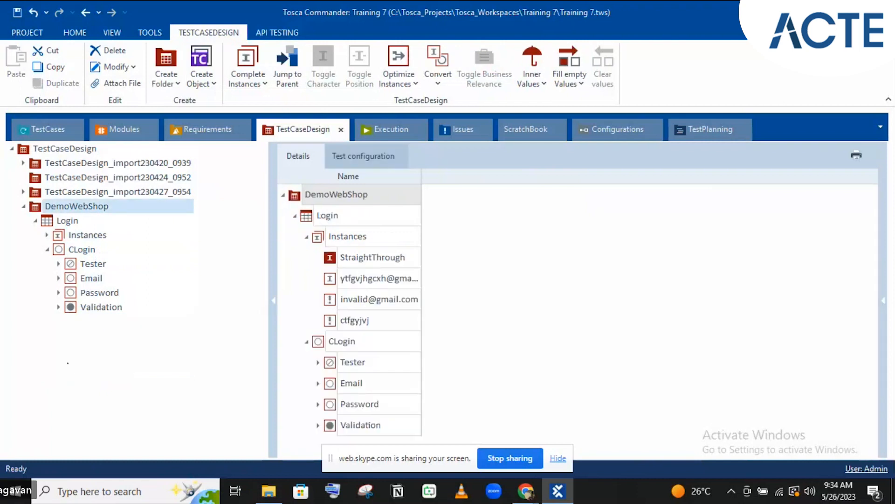
left_click(61, 227)
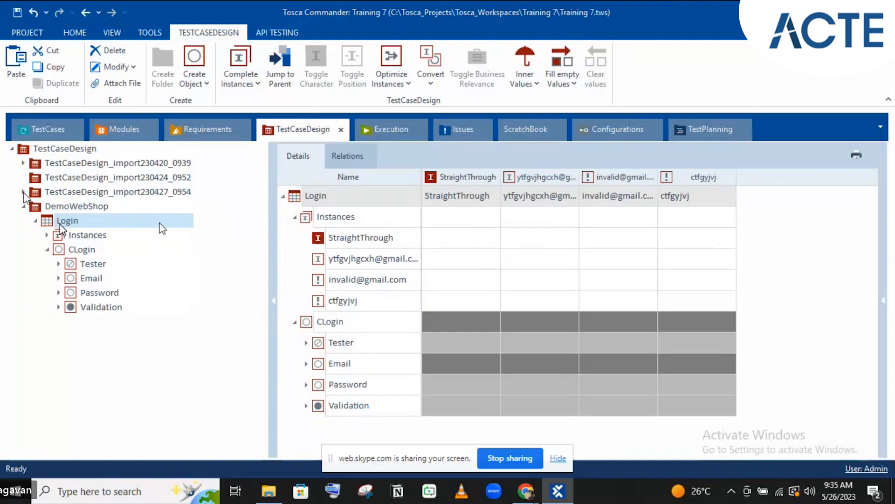
left_click(24, 192)
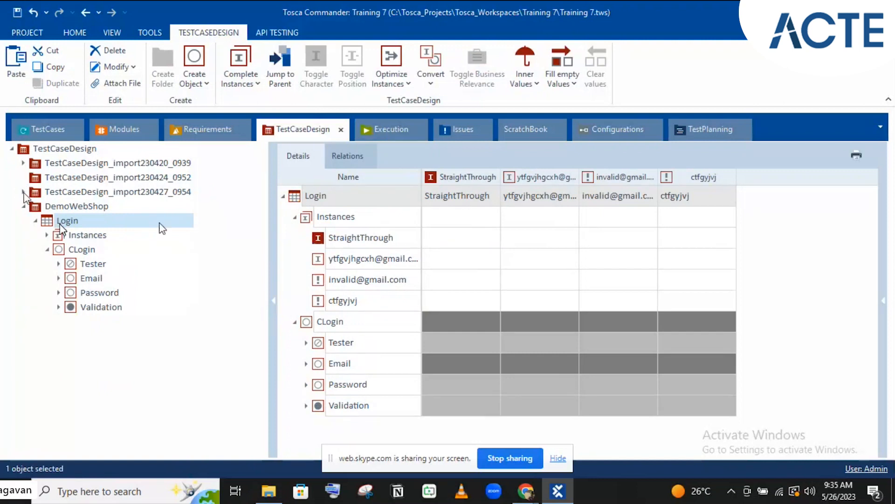
left_click(63, 222)
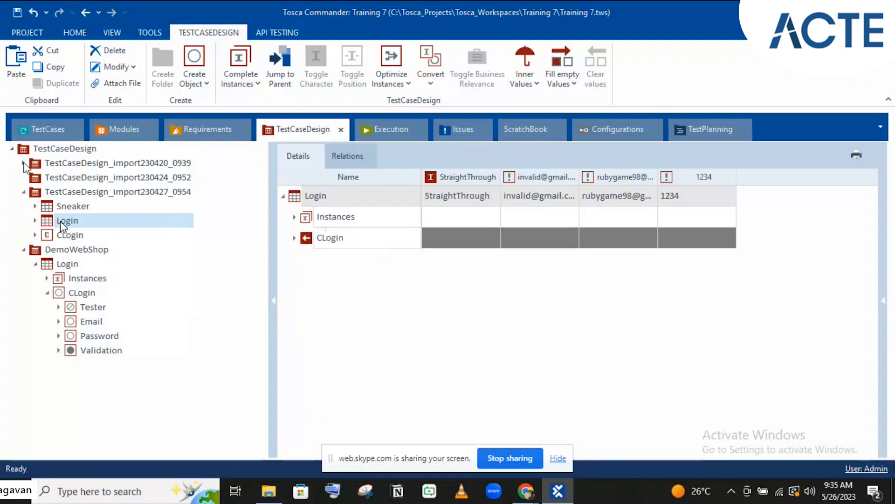
left_click(24, 164)
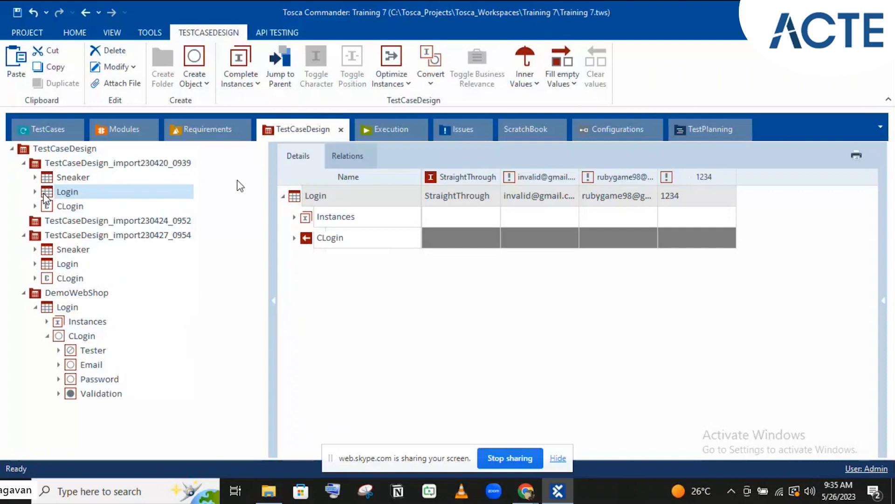
Open the Login sheet in TestCaseDesign_import230427_0954 and select its Login row
left_click(45, 192)
left_click(23, 293)
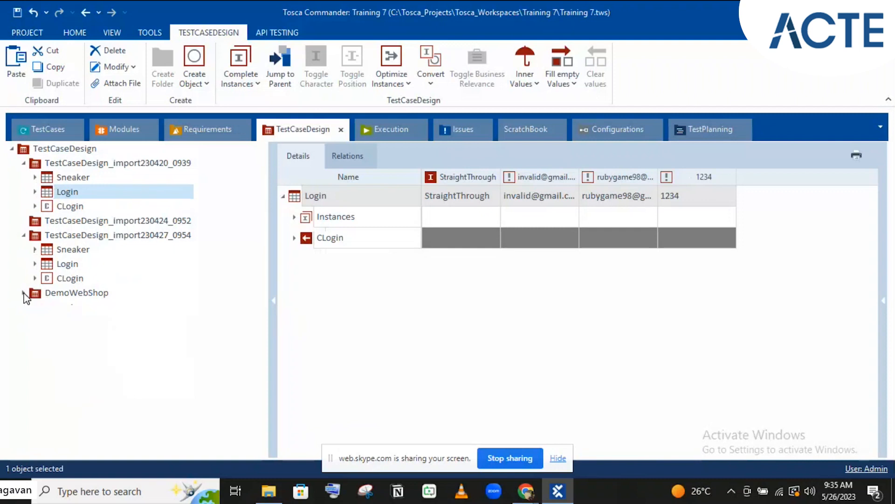
left_click(24, 236)
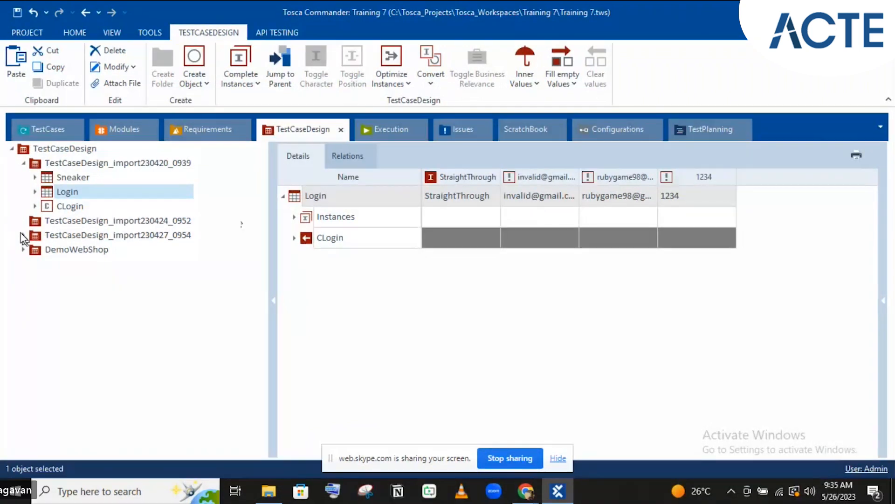
left_click(23, 235)
left_click(65, 265)
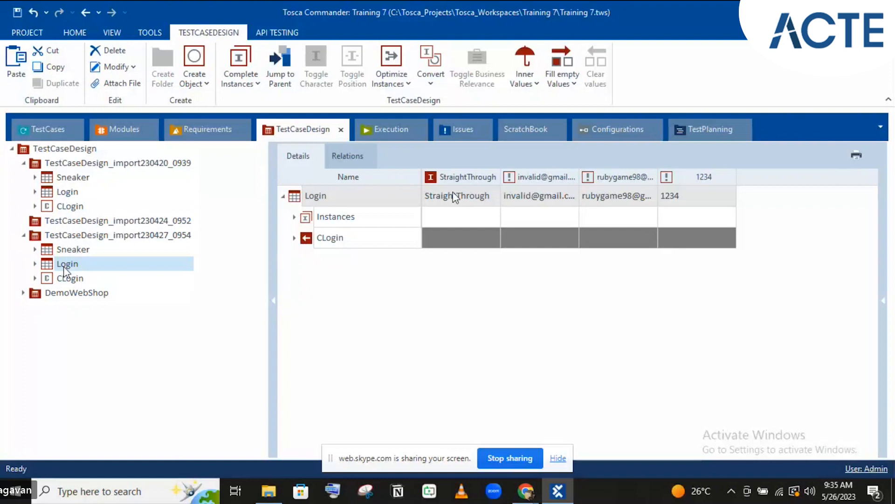
left_click(293, 241)
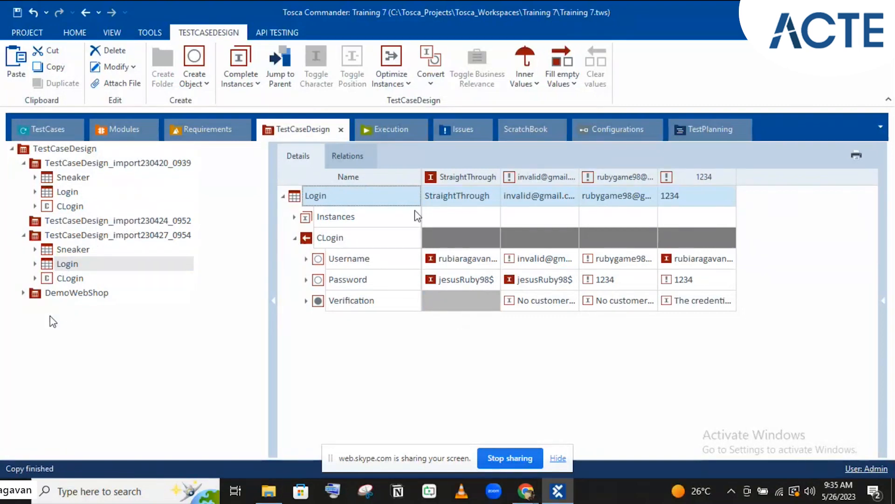
Paste the copied Login sheet into DemoWebShop as Login_1 and select it
left_click(38, 297)
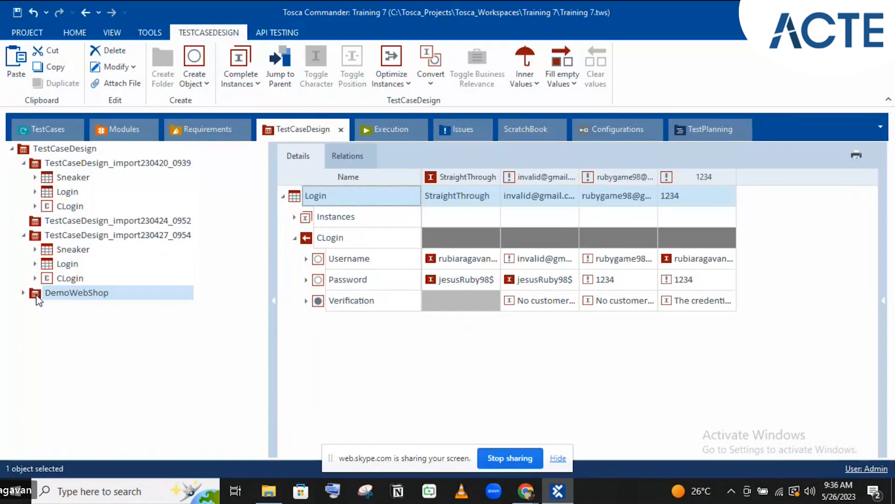
key("ctrl+v")
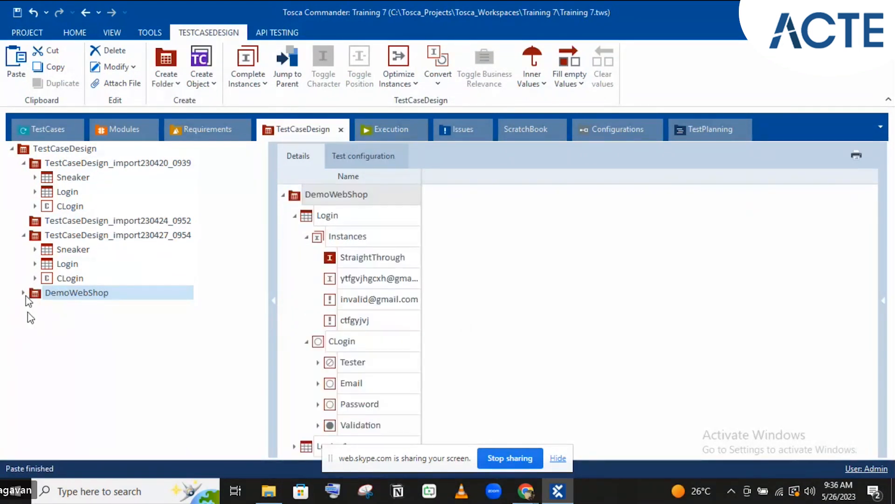
left_click(23, 293)
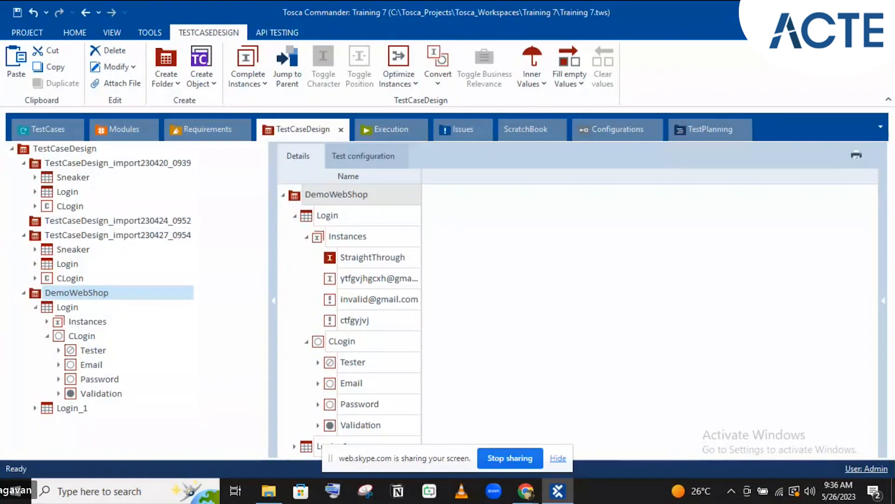
left_click(35, 307)
left_click(65, 321)
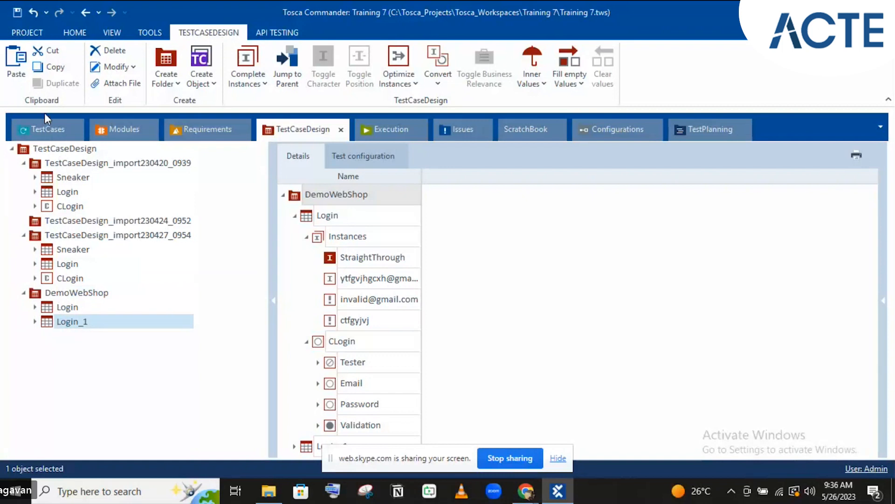
Delete the Login template instance and expand the Login test case to its Validation step
left_click(49, 124)
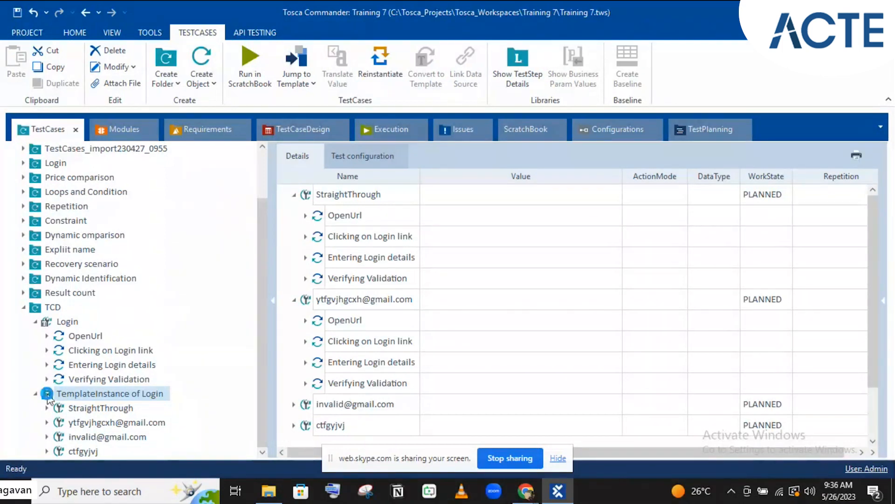
key("Delete")
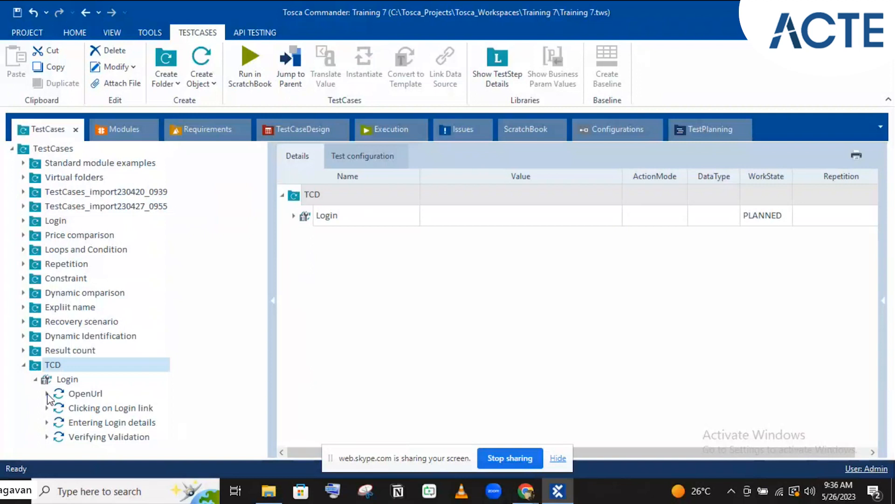
left_click(275, 130)
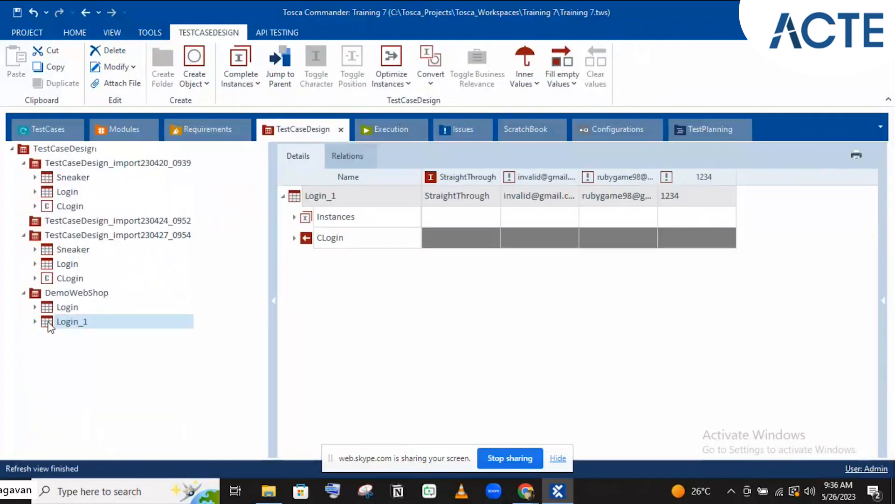
left_click_drag(51, 326, 69, 383)
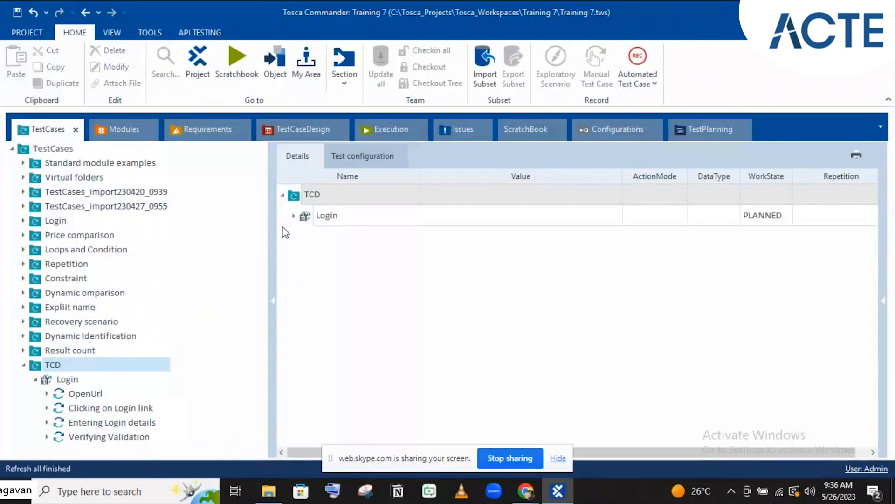
left_click(293, 216)
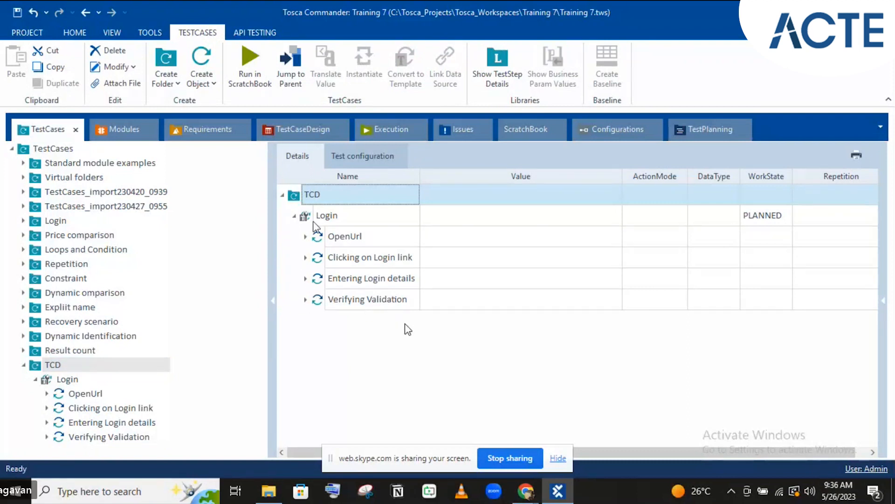
left_click(306, 300)
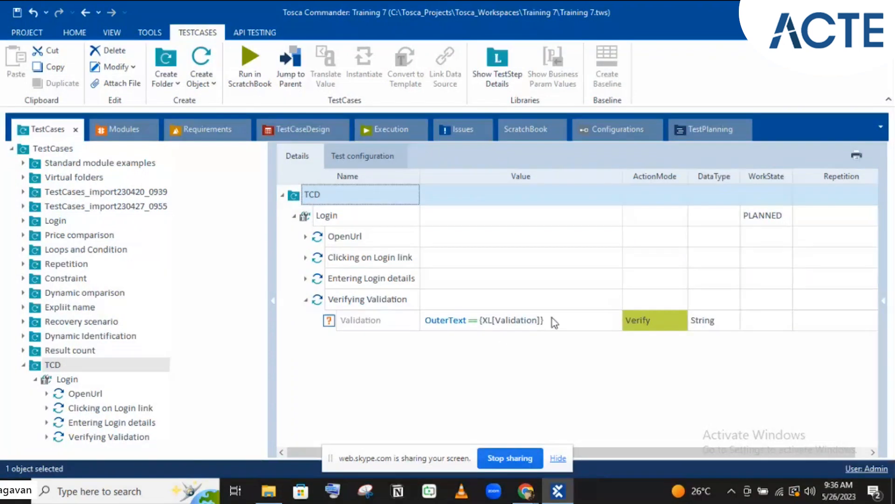
Link CLogin's Verification into the Validation value, removing the old {XL[Validation]} reference
left_click(273, 132)
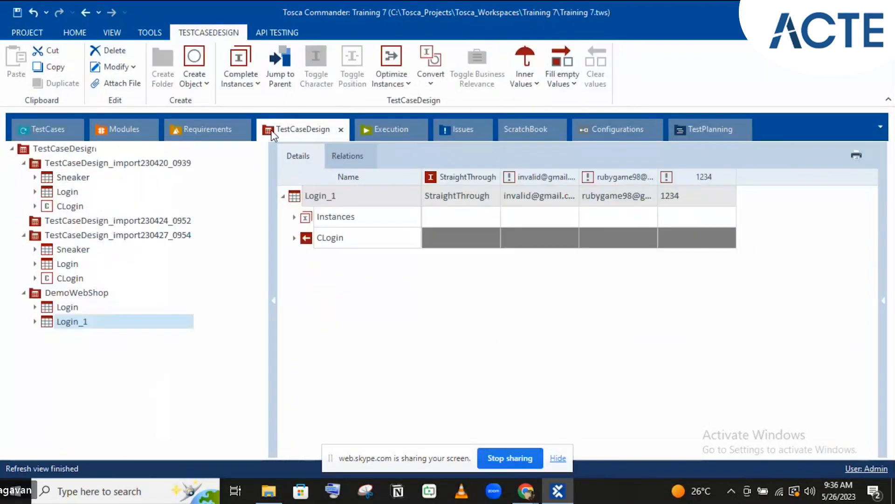
left_click(35, 321)
left_click(47, 351)
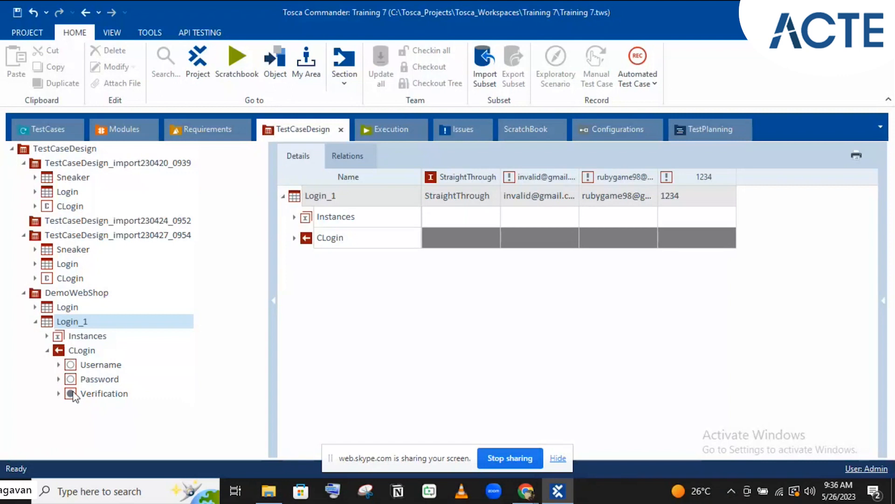
left_click_drag(71, 394, 566, 324)
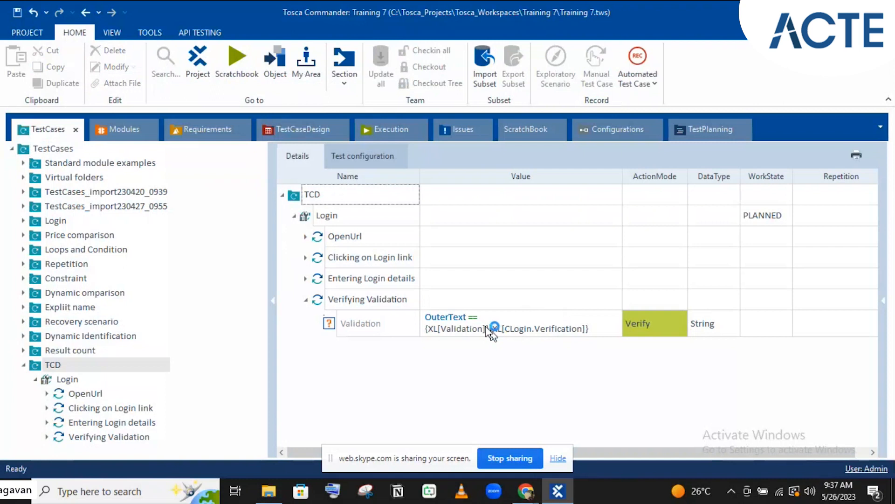
left_click(614, 326)
left_click(614, 324)
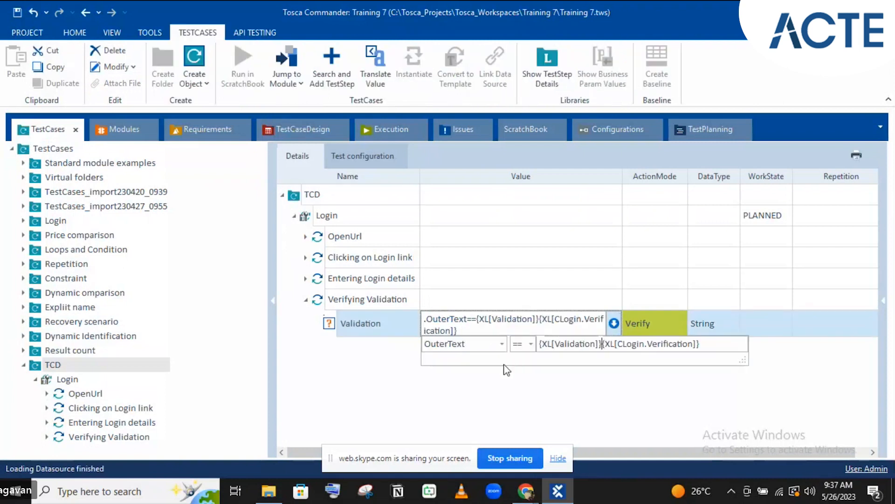
key("BackSpace")
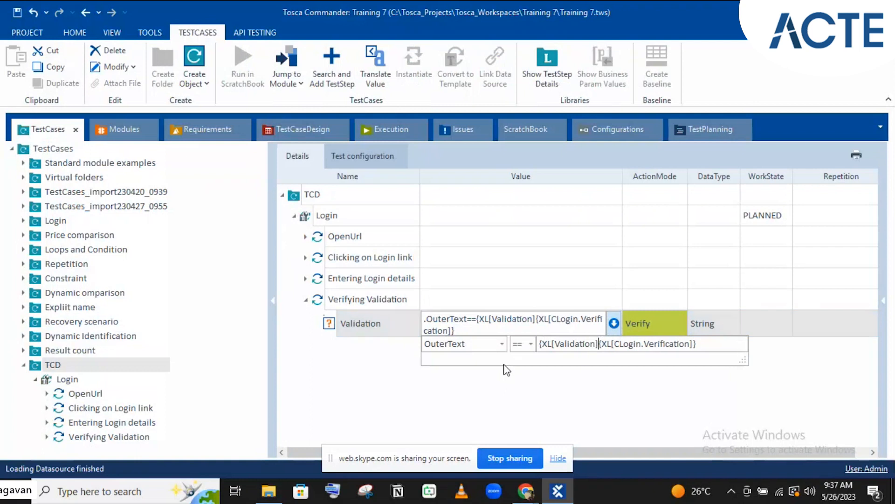
key("BackSpace")
key("BackSpace")
key("BackSpace")
key("BackSpace")
key("BackSpace")
key("BackSpace")
key("BackSpace")
key("BackSpace")
key("BackSpace")
key("BackSpace")
key("BackSpace")
key("BackSpace")
key("BackSpace")
key("BackSpace")
key("BackSpace")
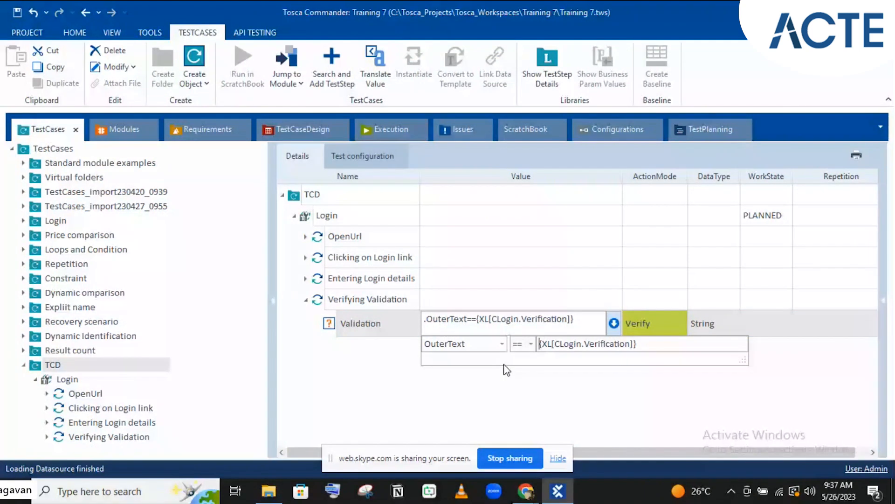
key("Return")
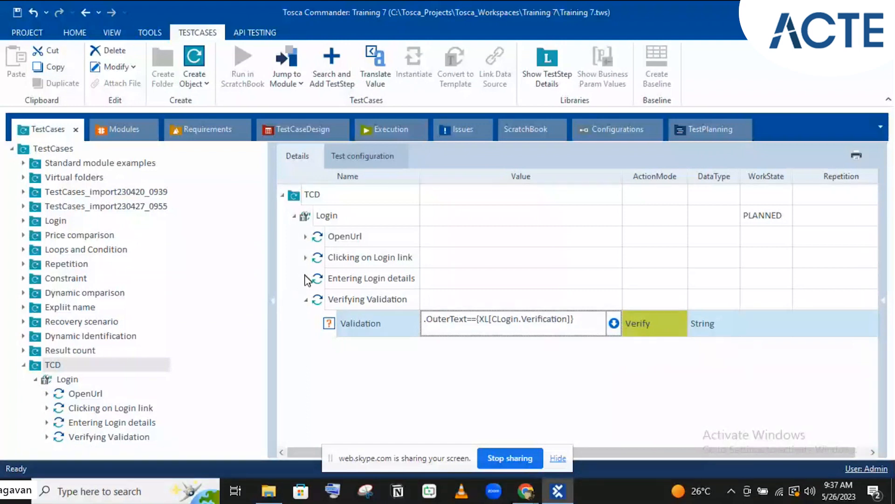
Clear the old Email:_1 and Password:_1 values in Entering Login details
left_click(306, 279)
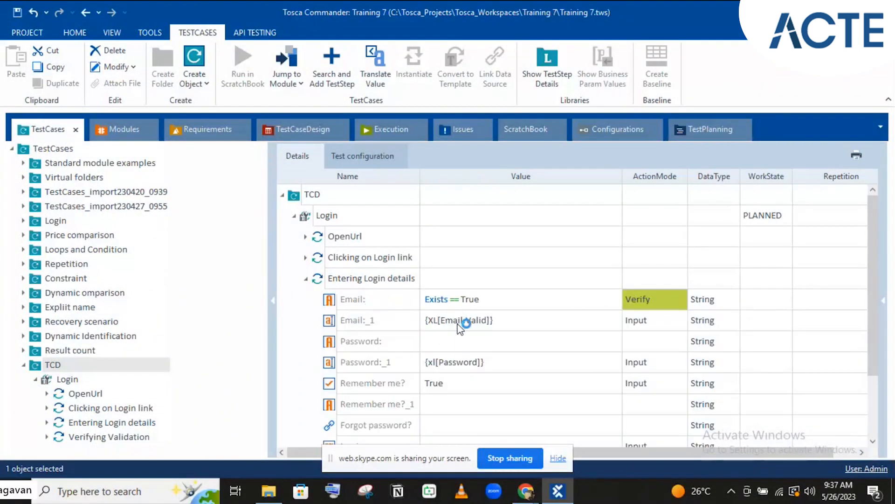
left_click(306, 132)
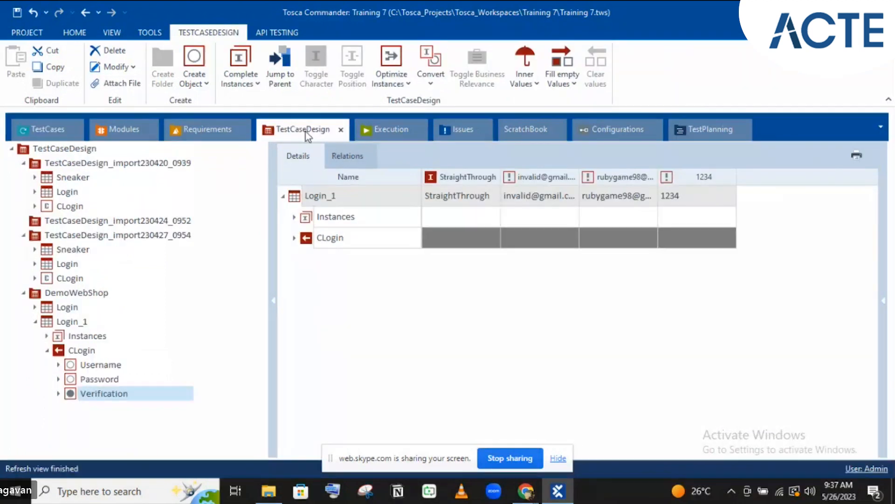
left_click(55, 135)
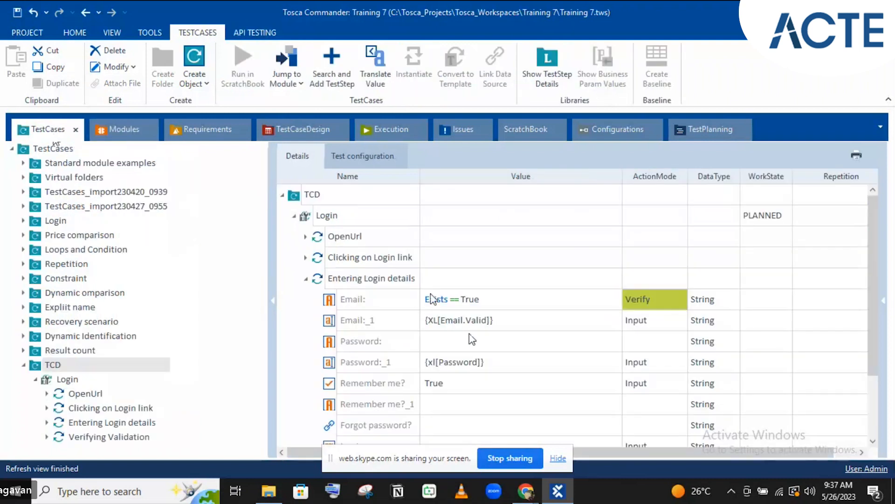
left_click(465, 322)
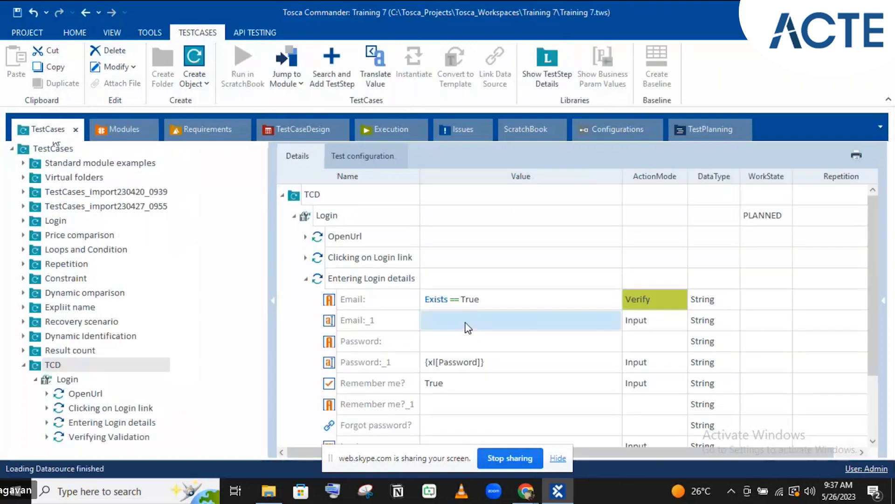
key("ctrl+a")
key("BackSpace")
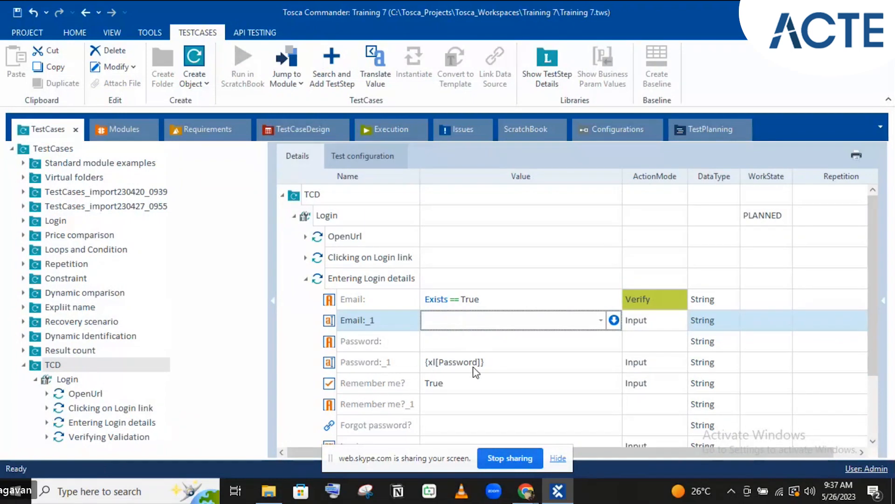
left_click(474, 368)
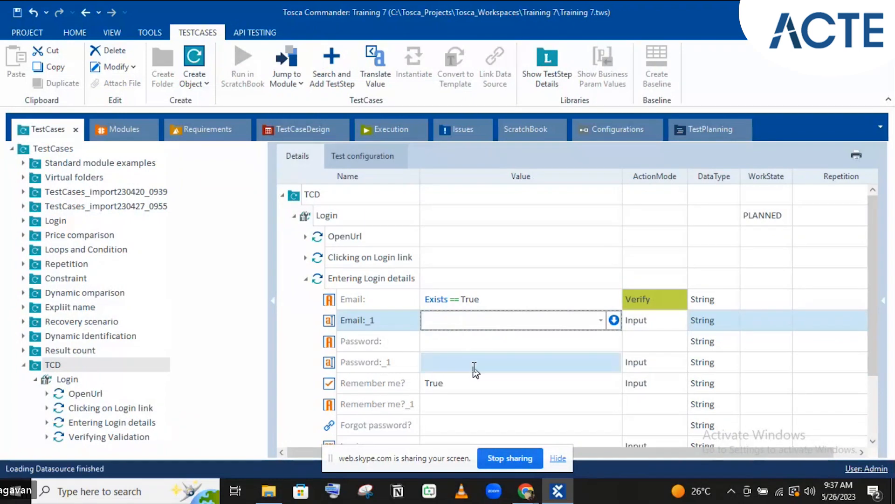
left_click(475, 367)
key("BackSpace")
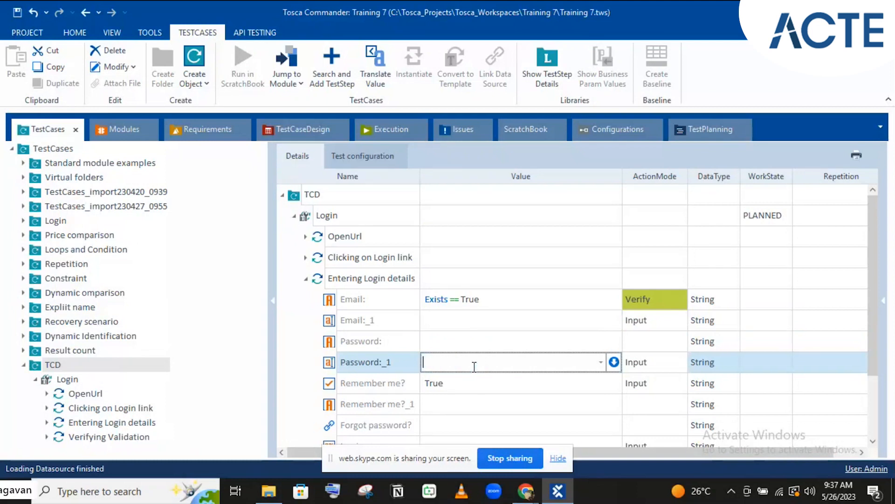
Link Email:_1 to {XL[CLogin.Username]} and Password:_1 to {XL[CLogin.Password]}
left_click(307, 131)
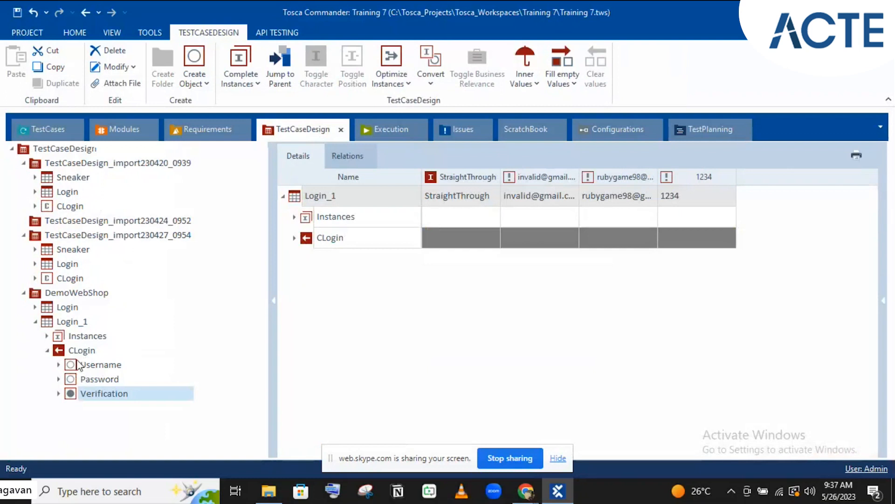
left_click(78, 365)
left_click_drag(76, 369, 490, 314)
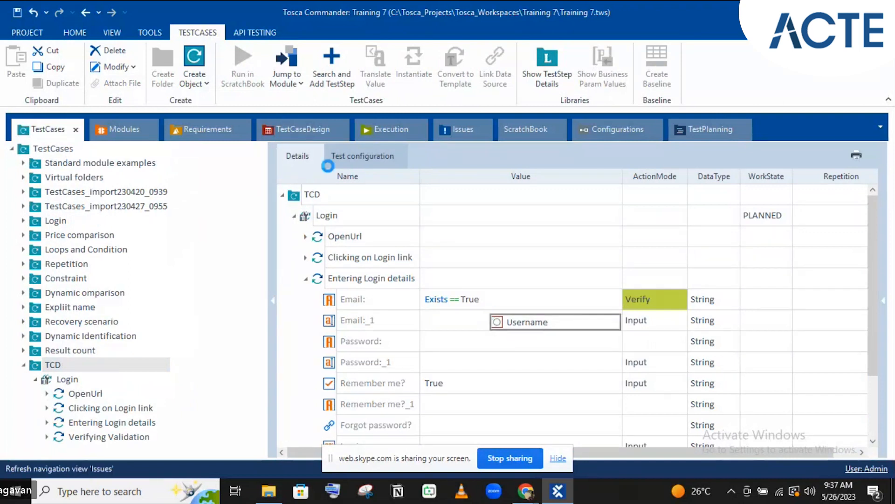
left_click(301, 128)
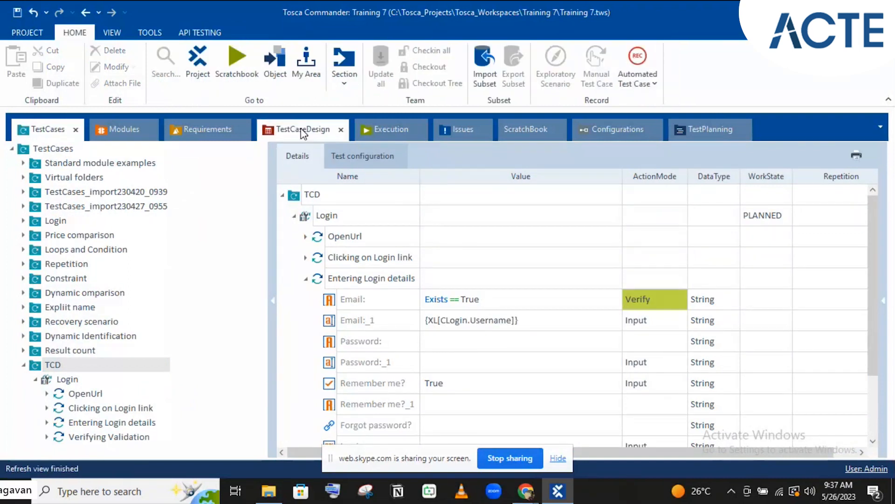
left_click_drag(75, 379, 445, 361)
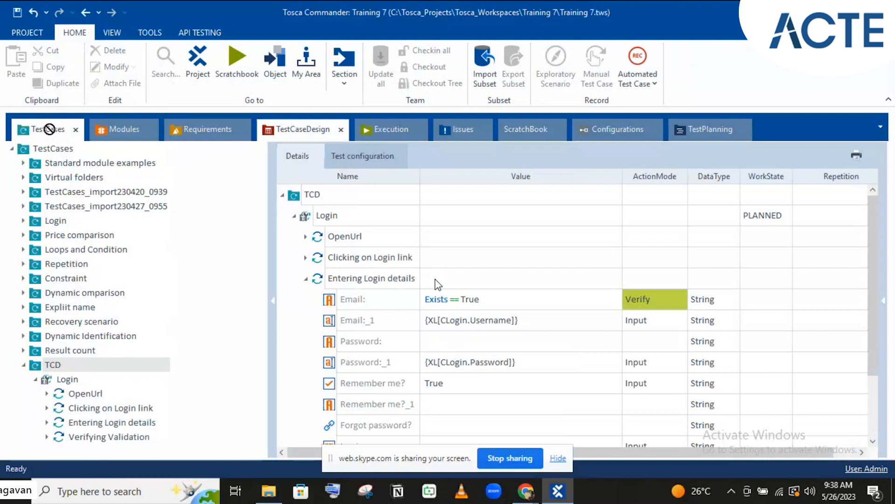
scroll(438, 283, "down", 4)
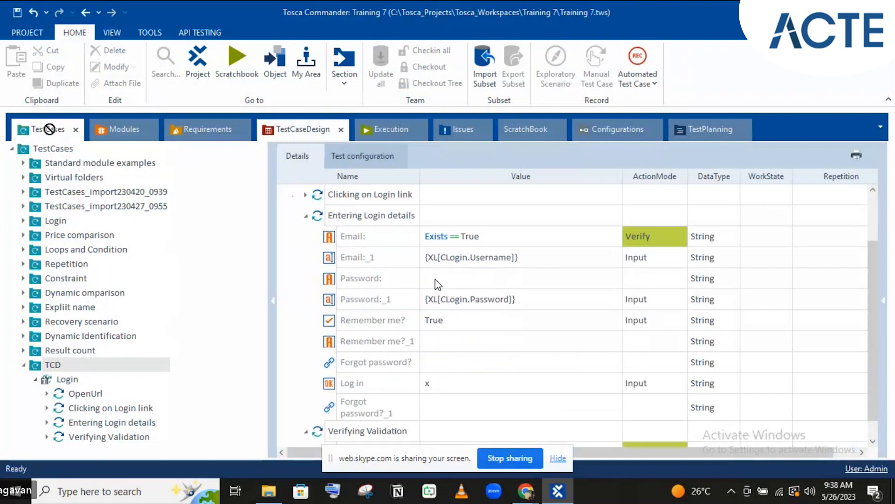
Instantiate the TCD Login template, answering Yes to 'Start instantiation now?'
left_click(230, 204)
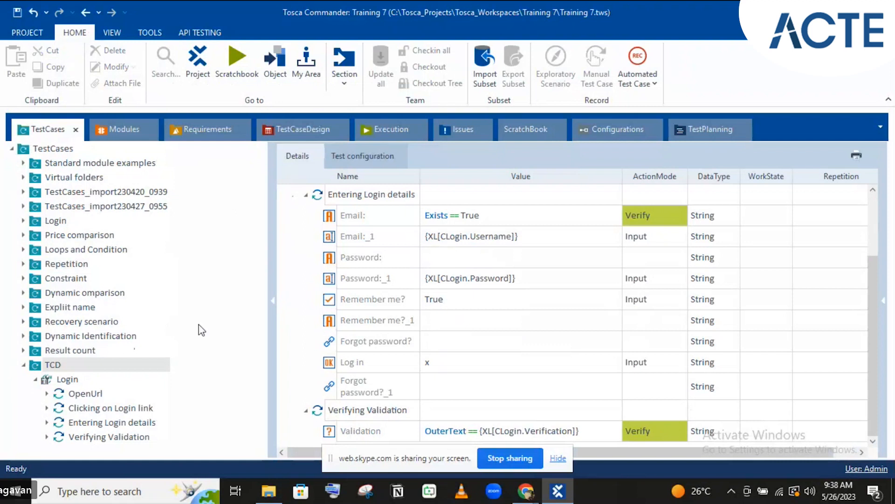
left_click(52, 379)
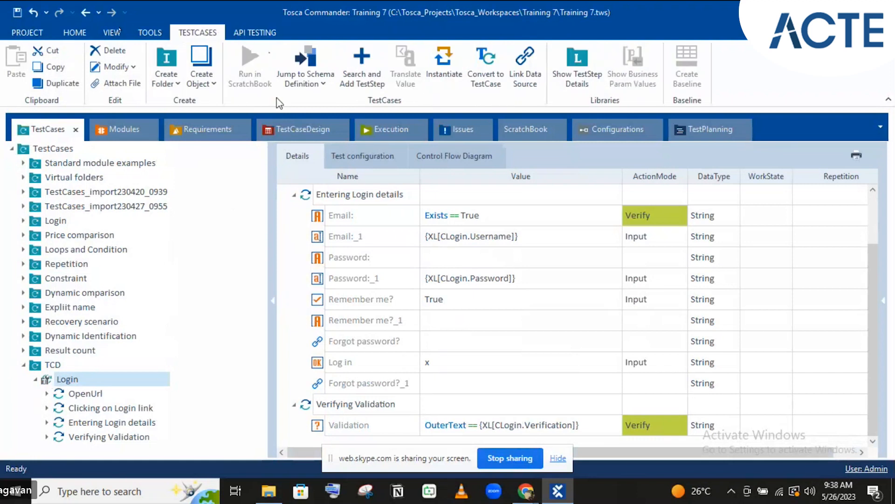
left_click(434, 69)
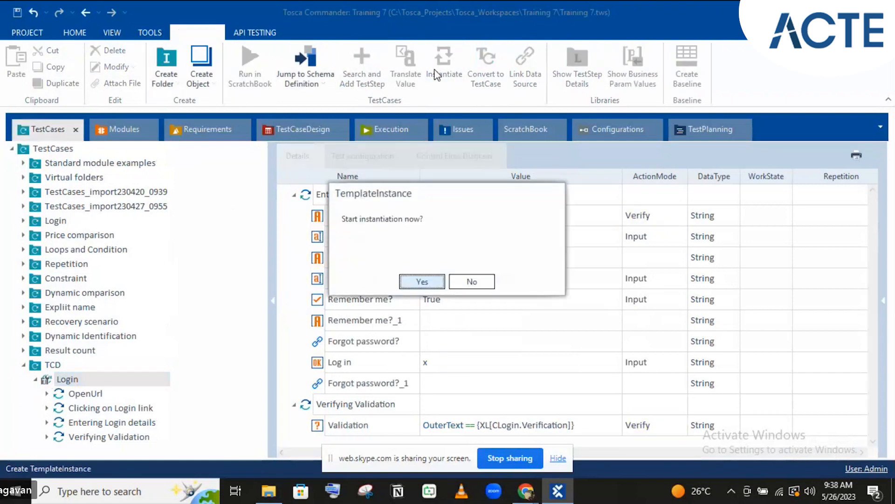
left_click(422, 282)
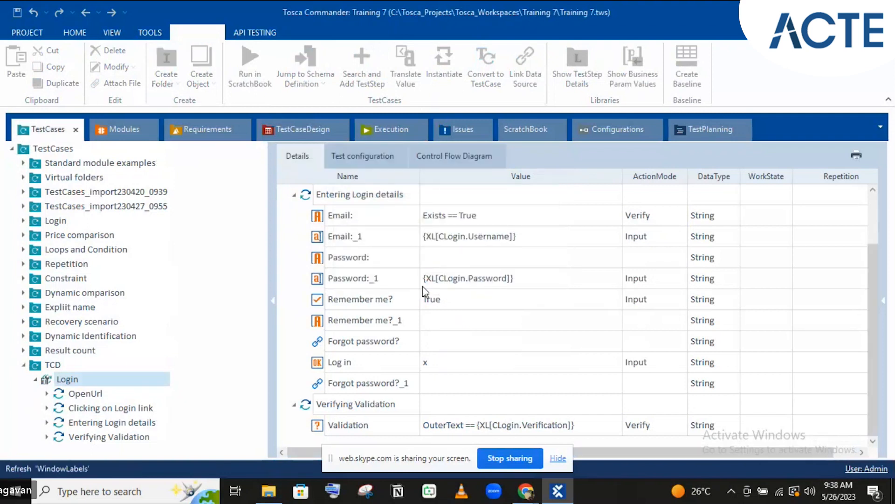
Browse StraightThrough and the other generated Login instances, then return to the Login template's steps
left_click(35, 379)
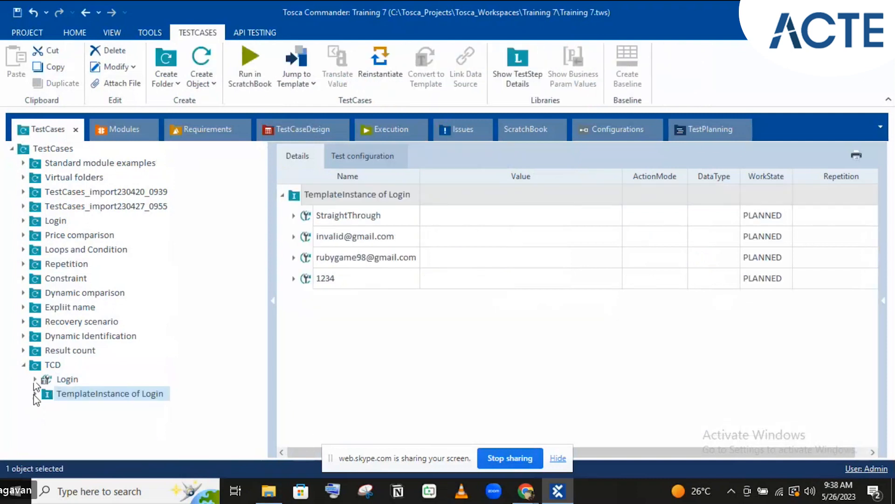
left_click(36, 393)
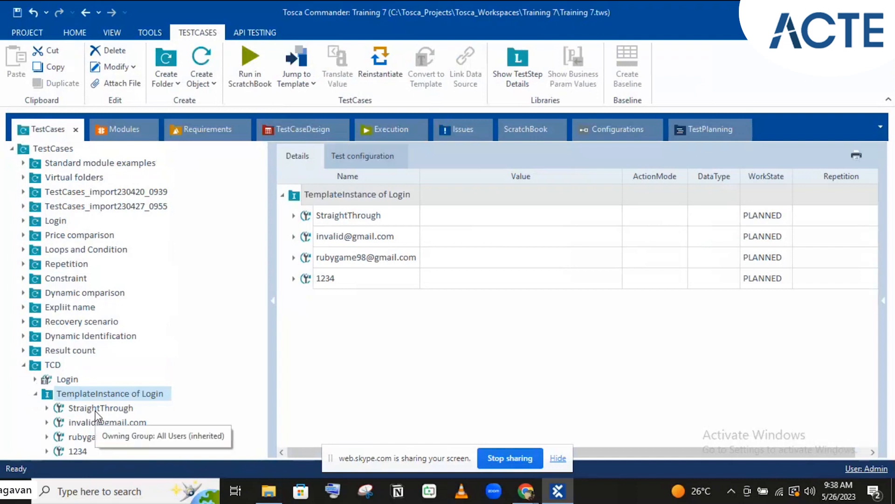
left_click(97, 413)
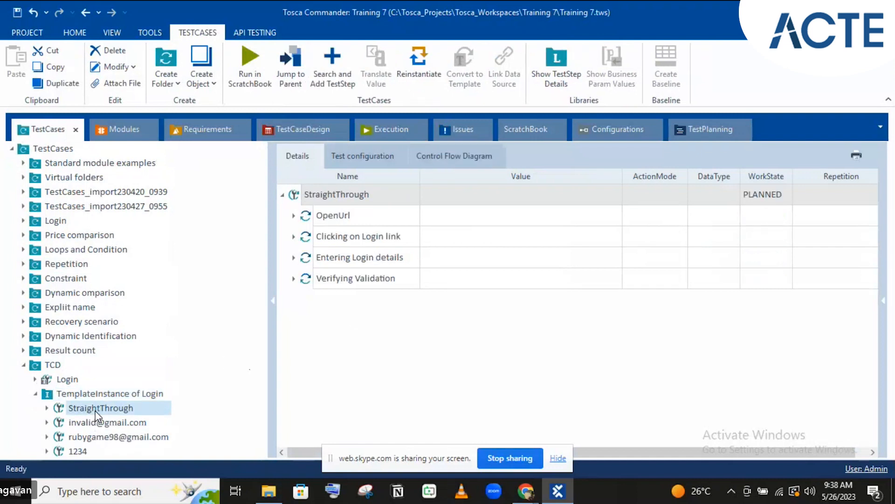
left_click(136, 423)
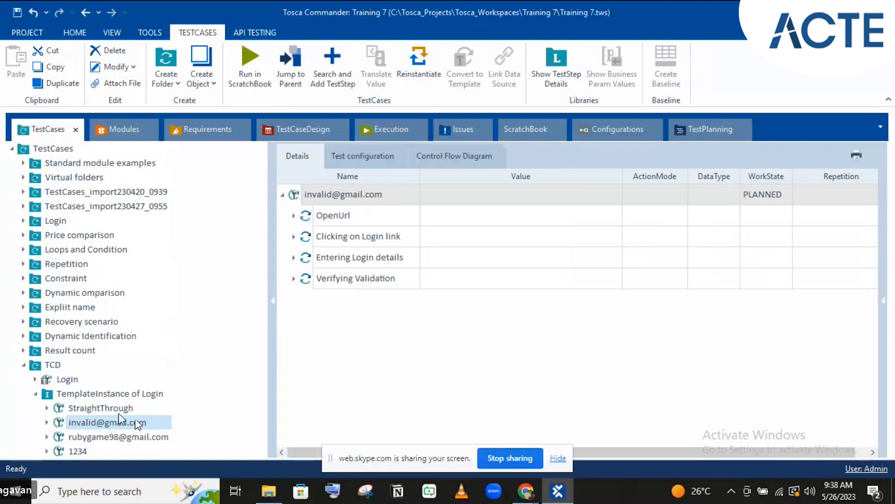
left_click(118, 407)
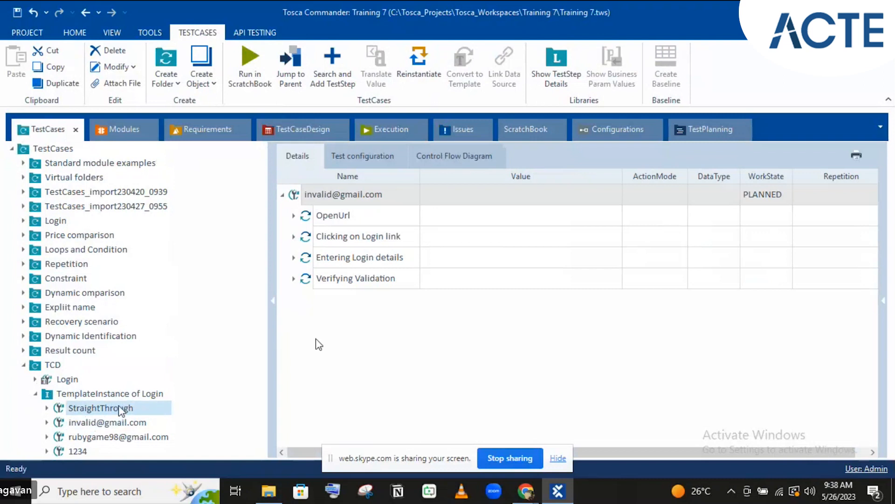
left_click(293, 280)
left_click(294, 279)
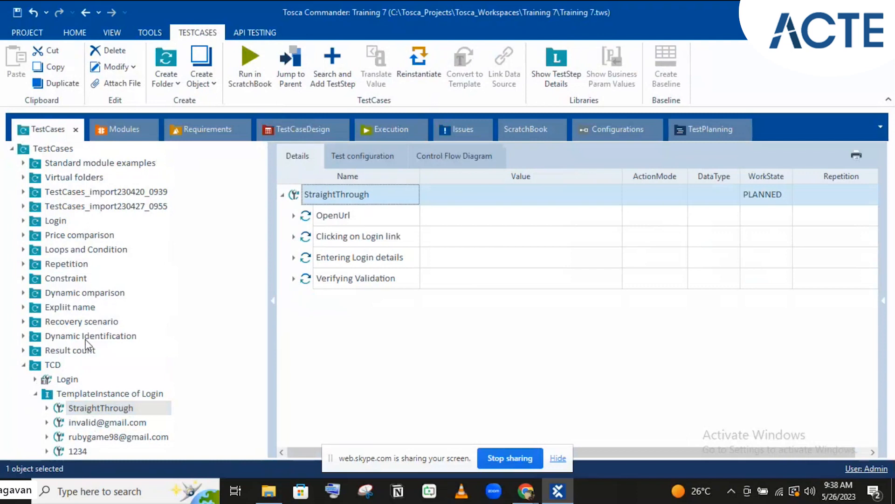
left_click(62, 383)
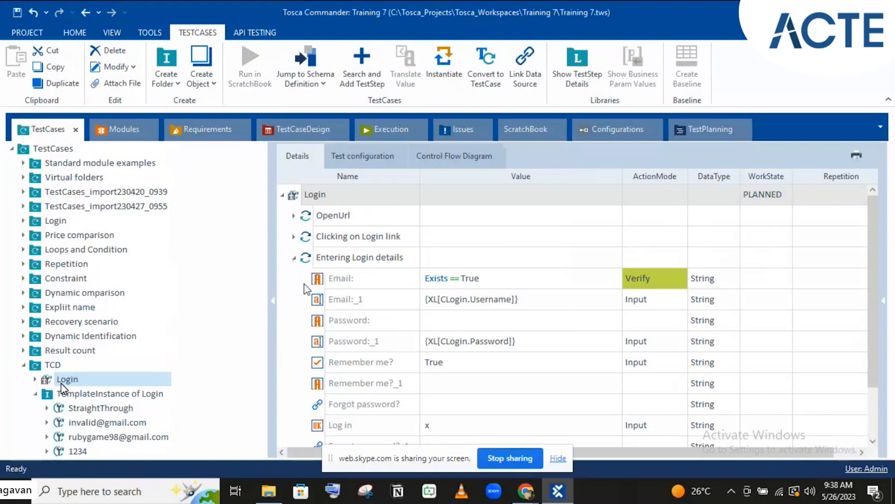
left_click(294, 257)
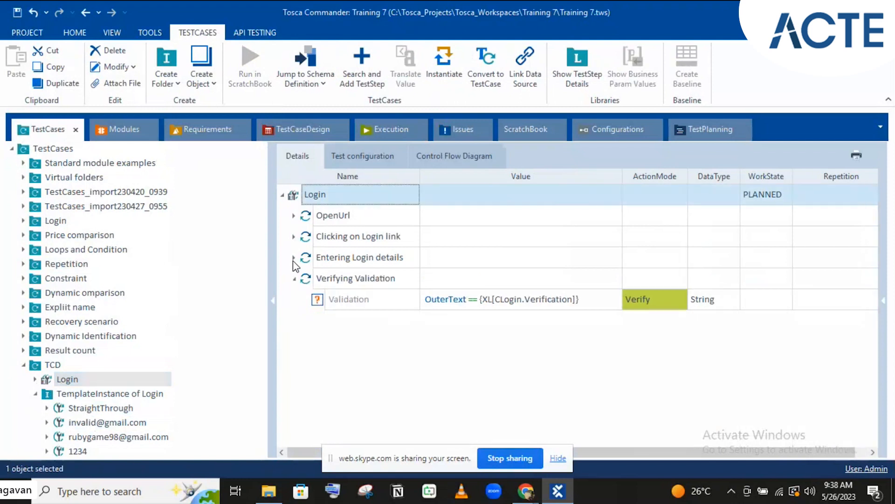
Drag Account and Logout from Modules_import230420_0939 > Cart Options and Logout onto the Login template
left_click(110, 126)
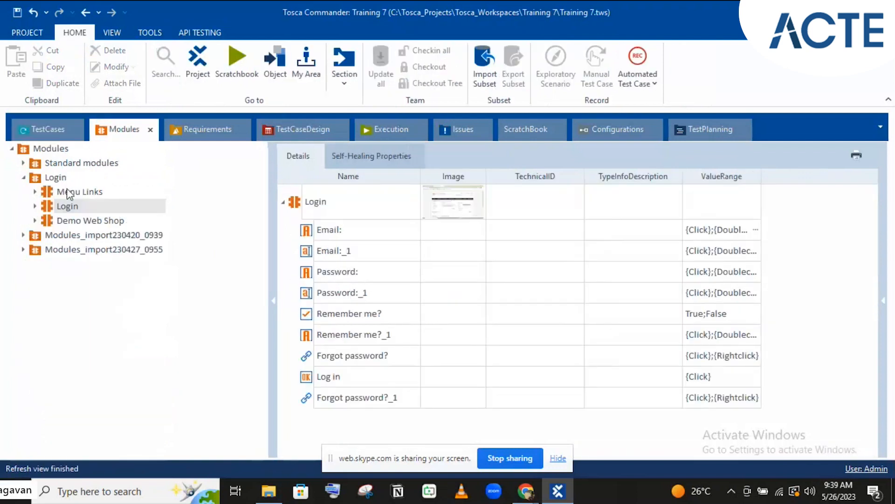
left_click(23, 235)
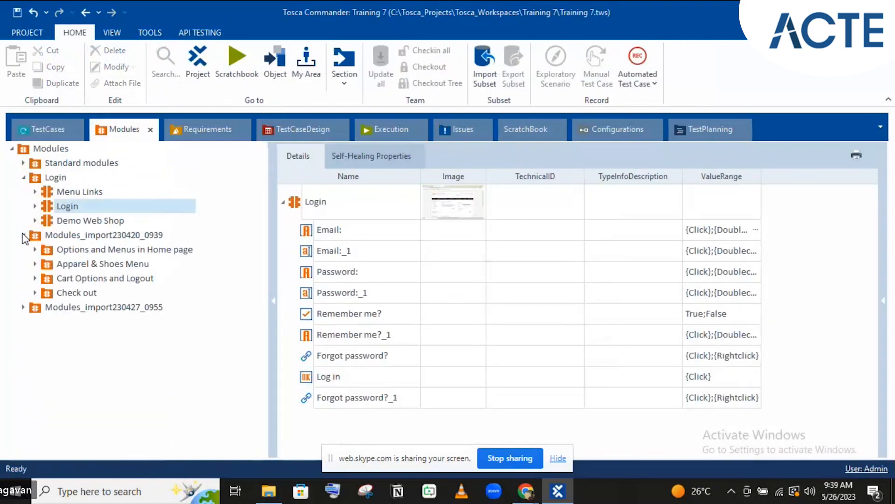
left_click(35, 278)
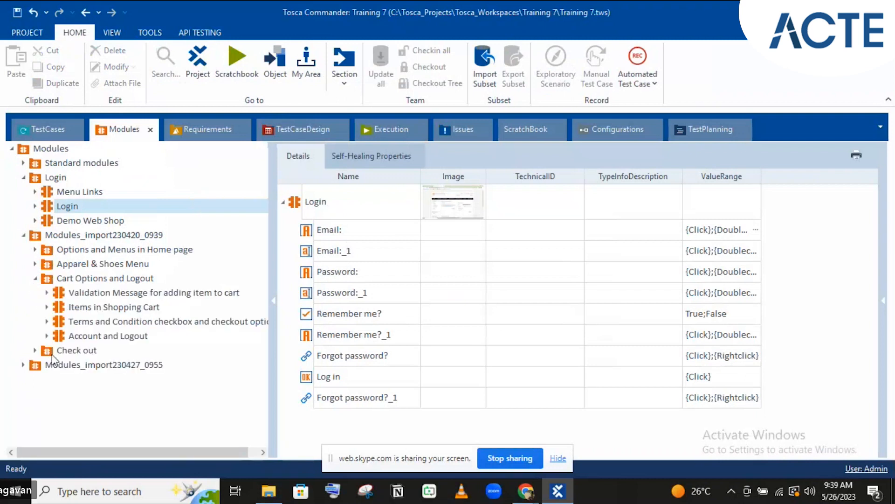
left_click(59, 335)
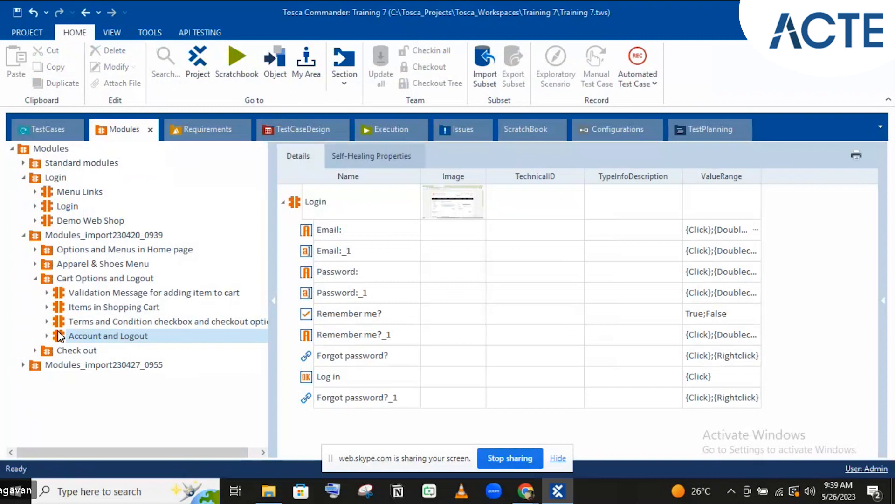
left_click_drag(59, 336, 91, 380)
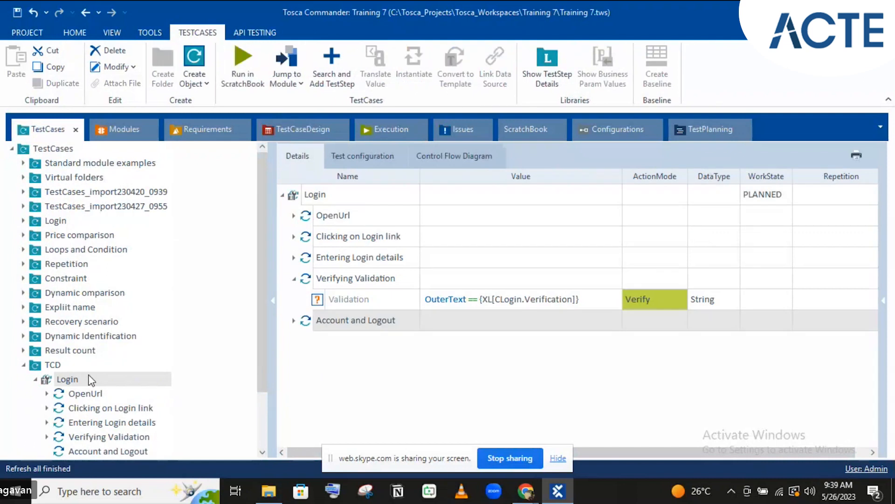
Set the Log out step's value in Account and Logout to x
left_click(293, 324)
left_click(294, 321)
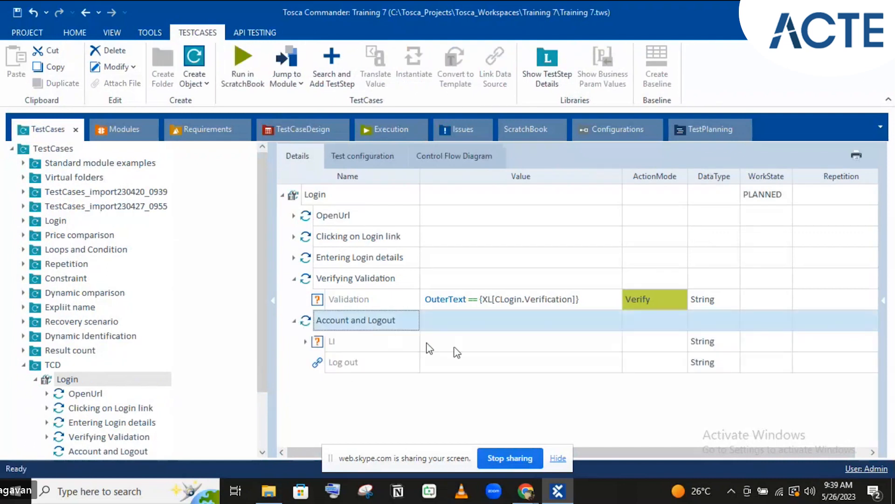
left_click(473, 366)
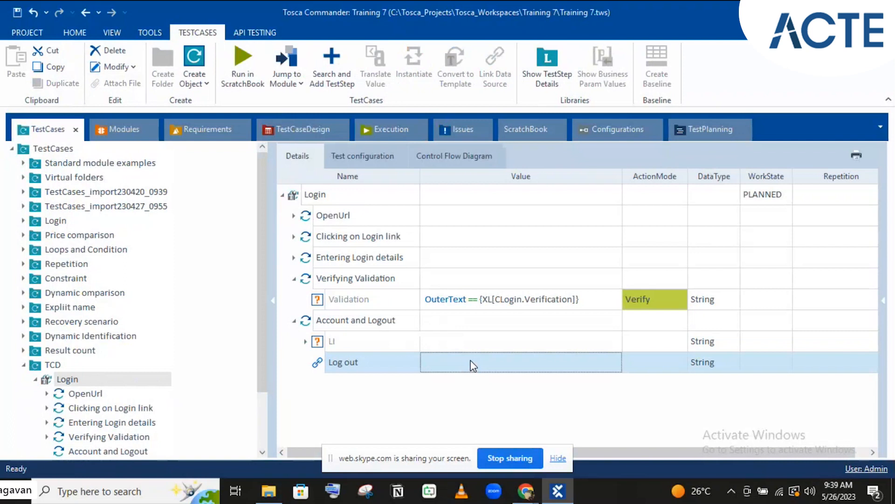
type("x")
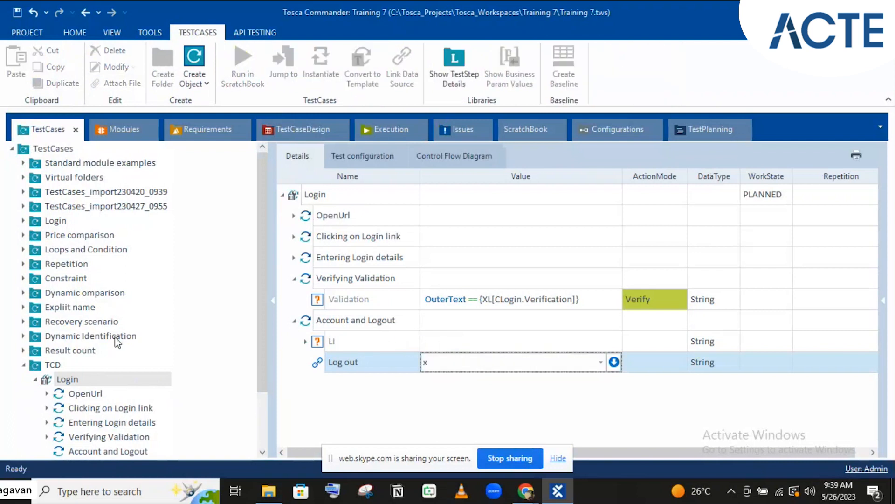
left_click(415, 338)
scroll(115, 349, "down", 3)
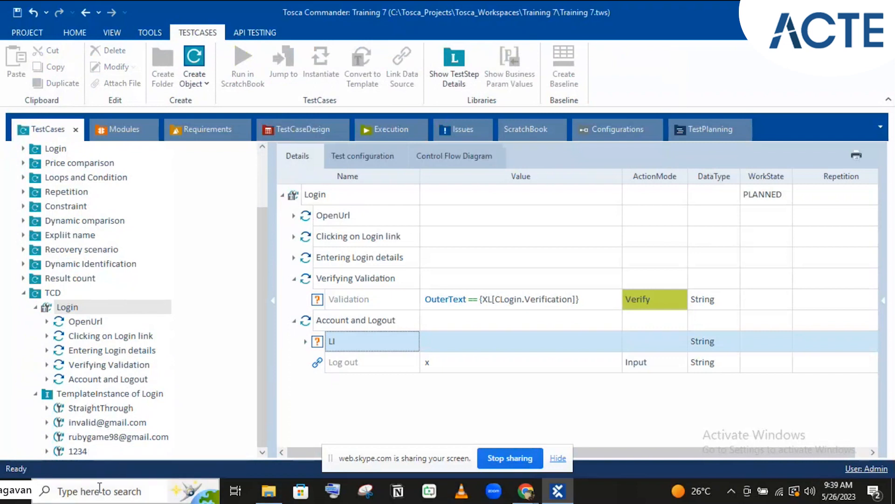
Collapse the Login template and open the StraightThrough instance
left_click(42, 308)
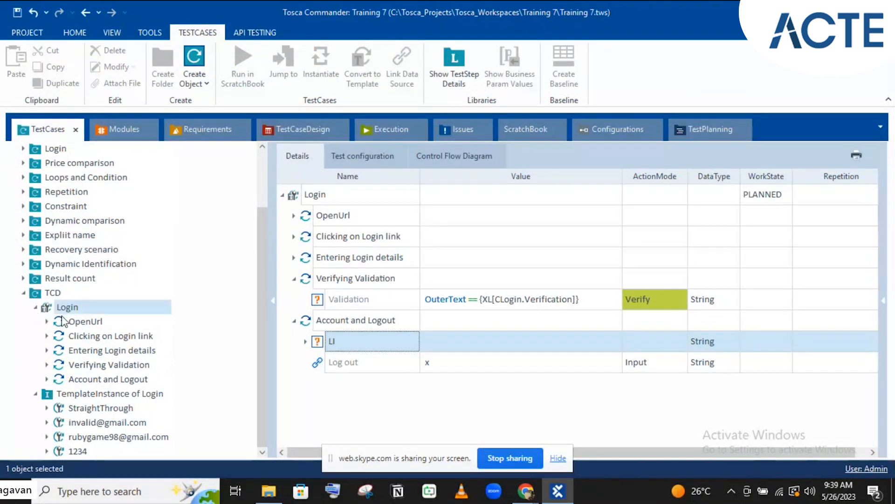
key("Left")
left_click(101, 409)
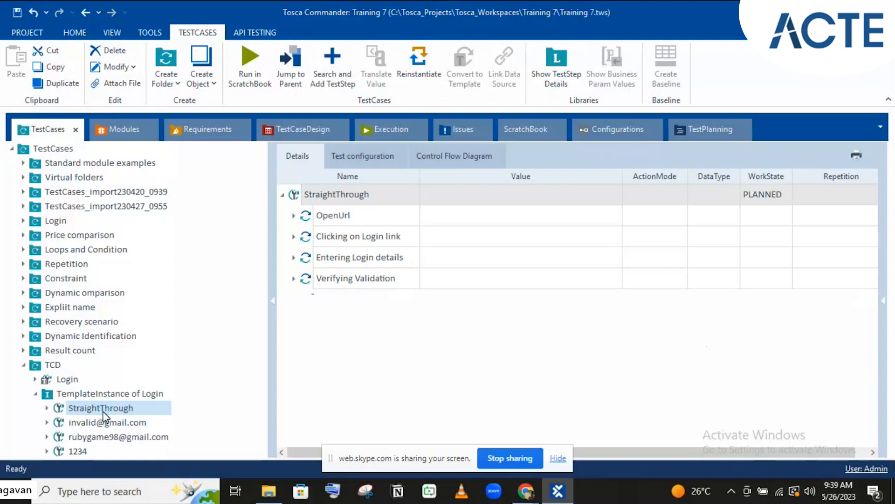
Check the second generated instance and StraightThrough, then show Login_1's design sheet with its four instances
left_click(109, 422)
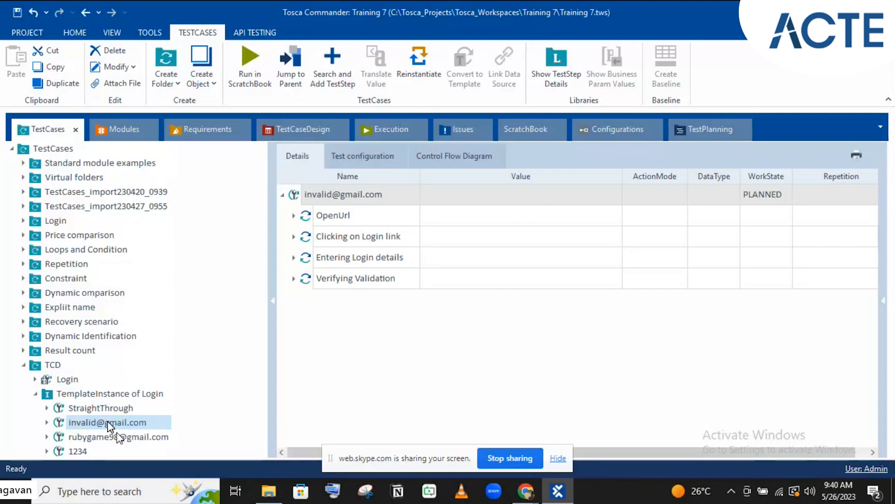
left_click(94, 409)
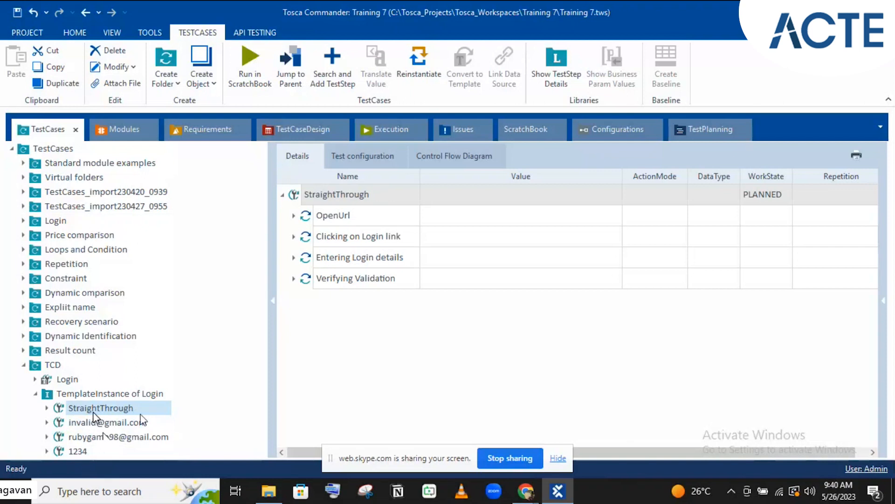
left_click(301, 127)
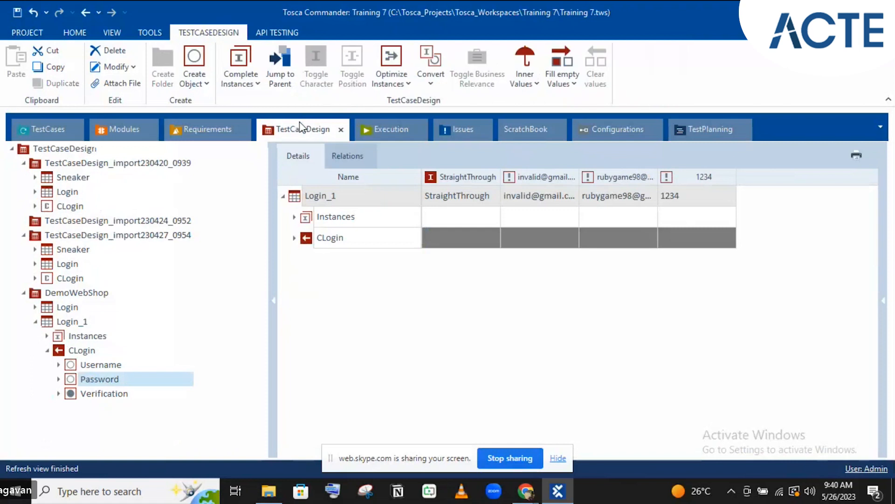
Expand CLogin on Login_1 to review its values, then open the TCD Login template test case
left_click(294, 238)
left_click(293, 238)
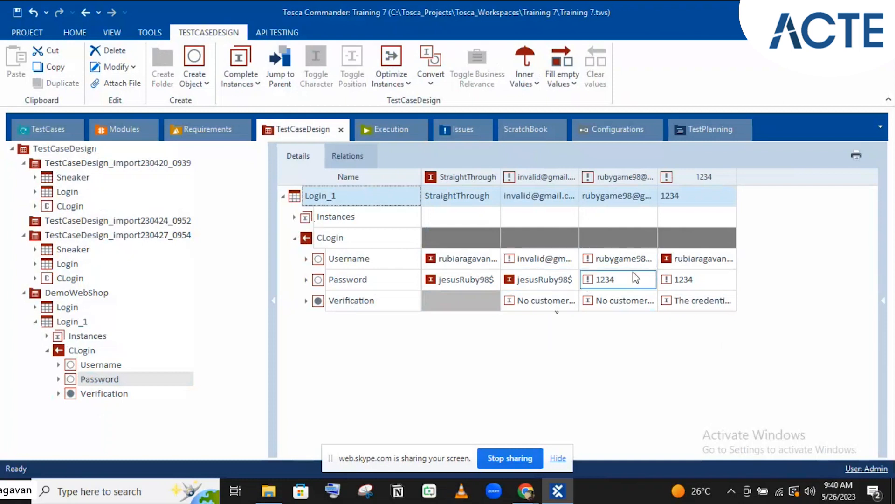
left_click(49, 130)
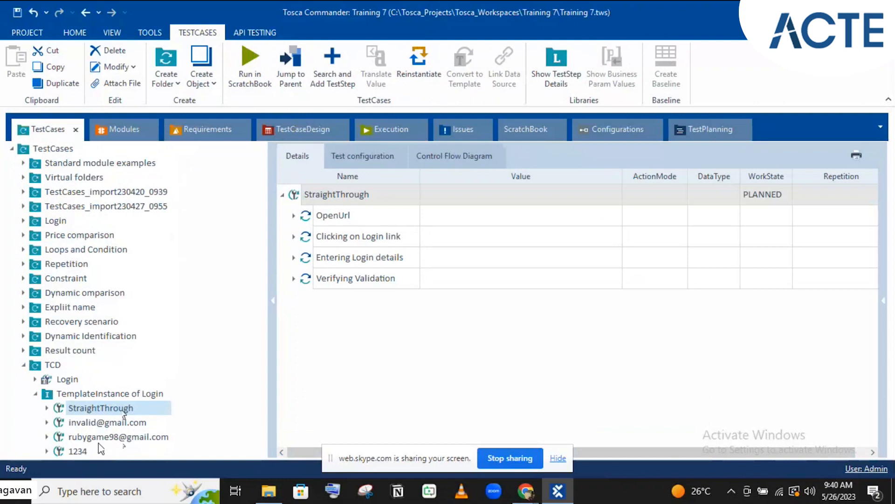
left_click(69, 379)
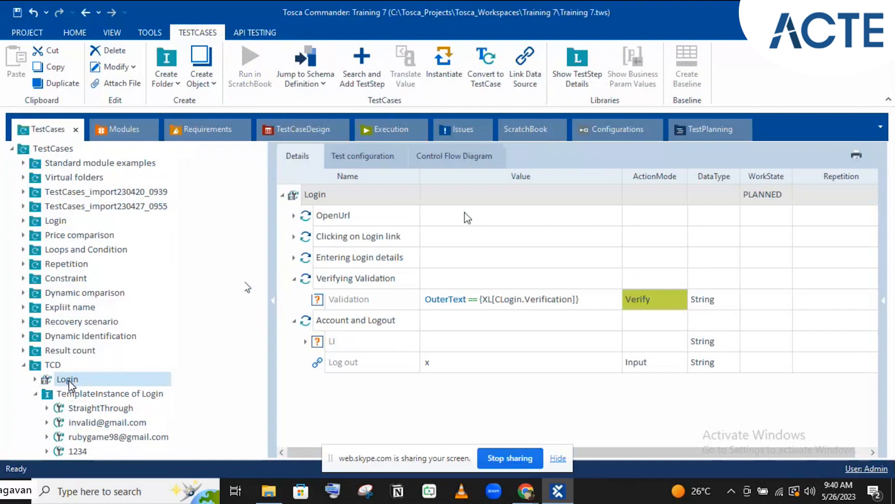
Add a Condition column and remove the Repetition column in the Login test case details
left_click(604, 200)
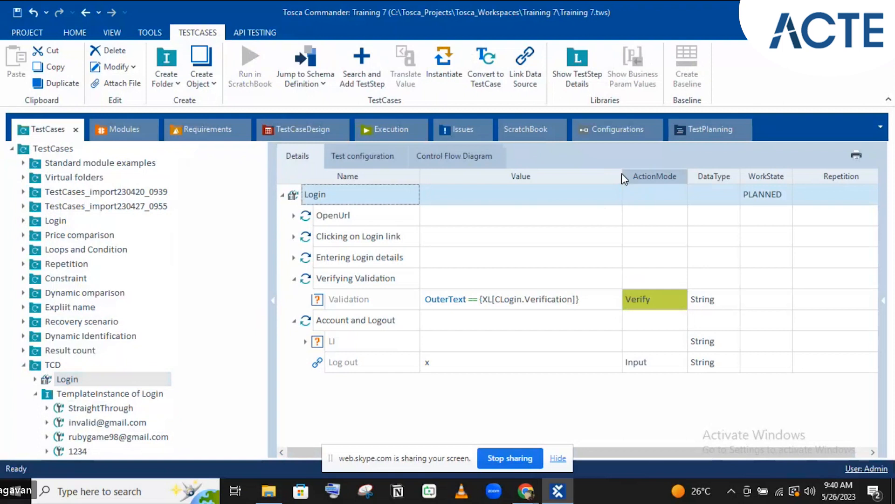
left_click_drag(623, 176, 590, 176)
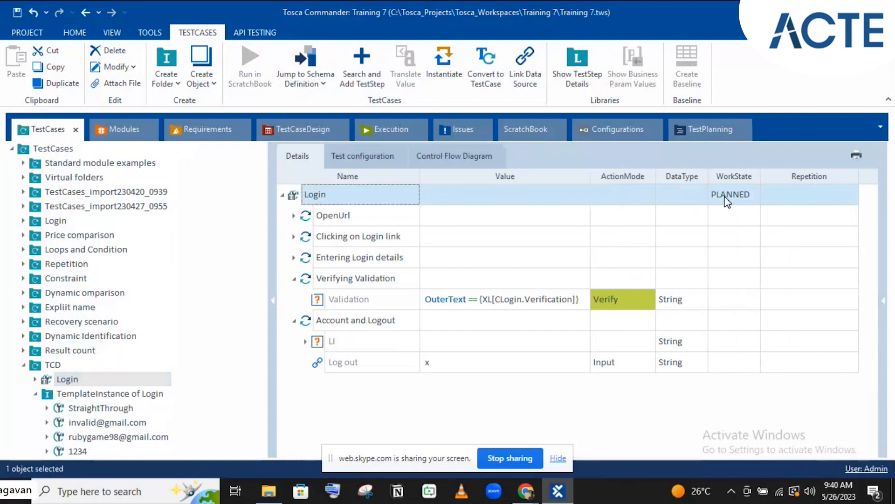
right_click(573, 172)
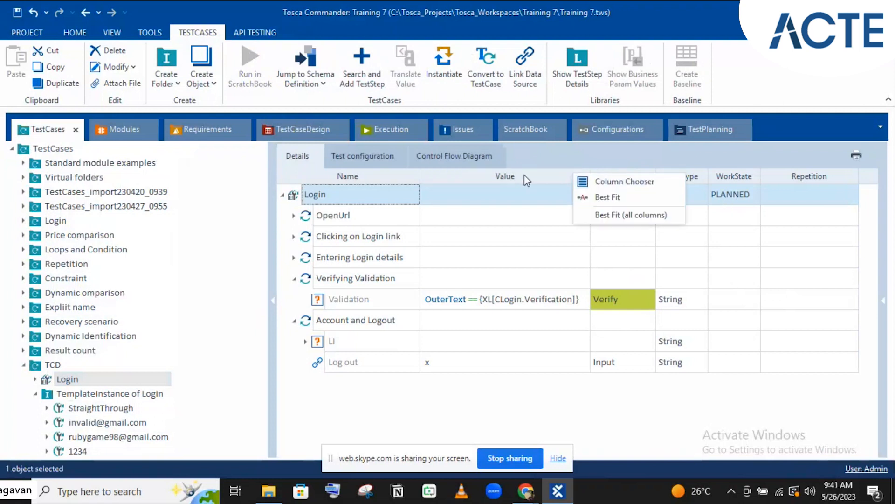
left_click(603, 184)
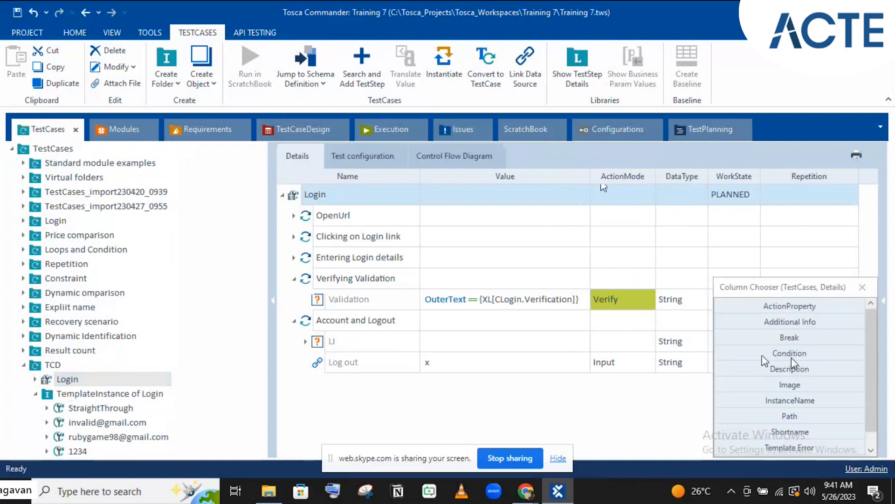
double_click(792, 355)
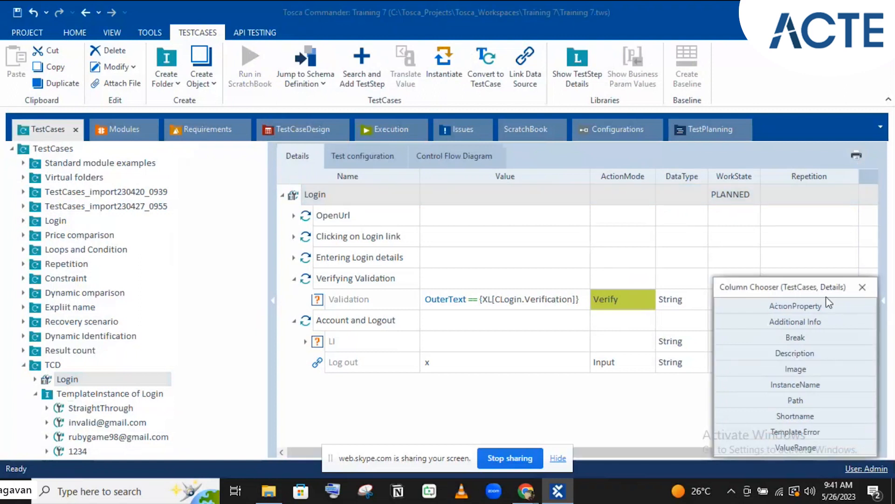
left_click(863, 287)
left_click_drag(806, 177, 564, 418)
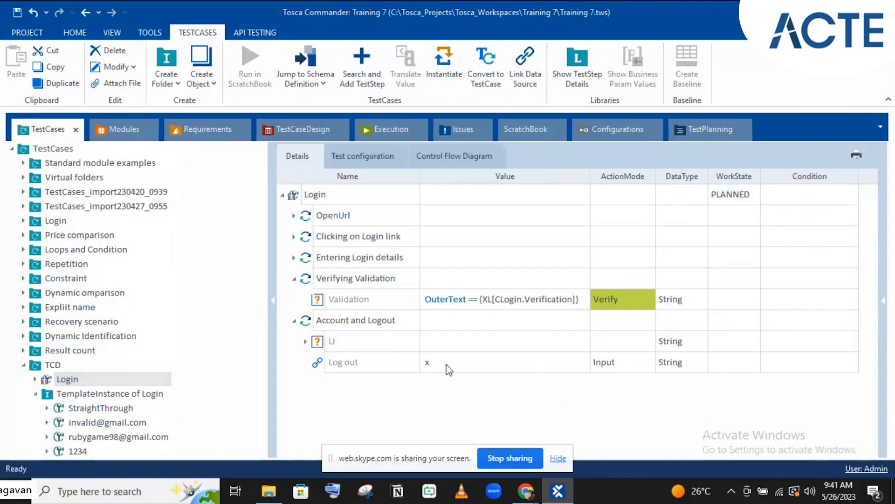
Select the Log out step's Condition cell, then return to the Login_1 design sheet
left_click(395, 364)
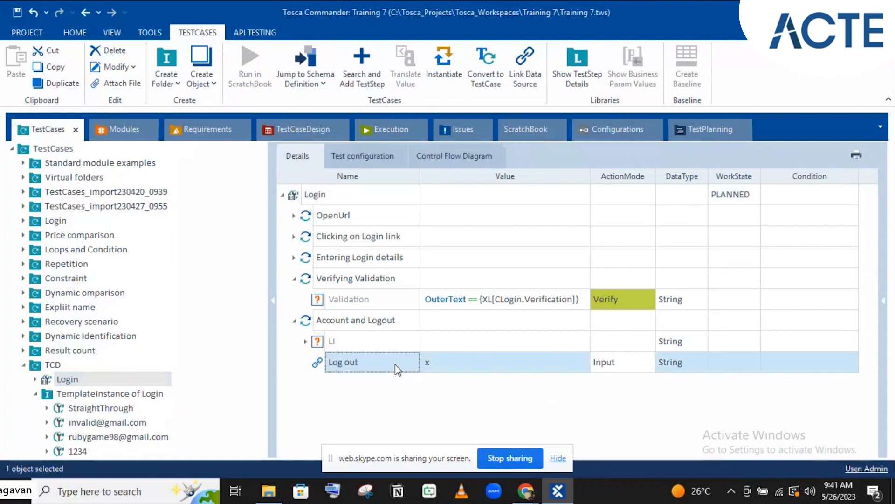
left_click(782, 366)
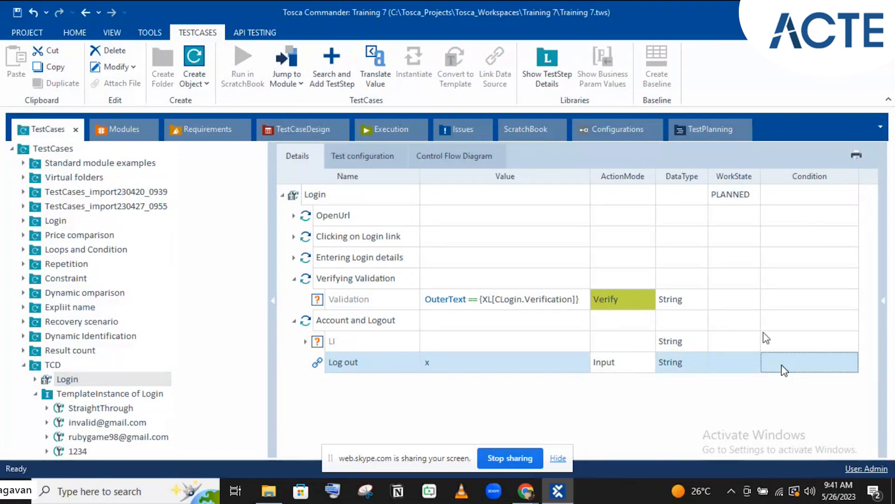
left_click(814, 358)
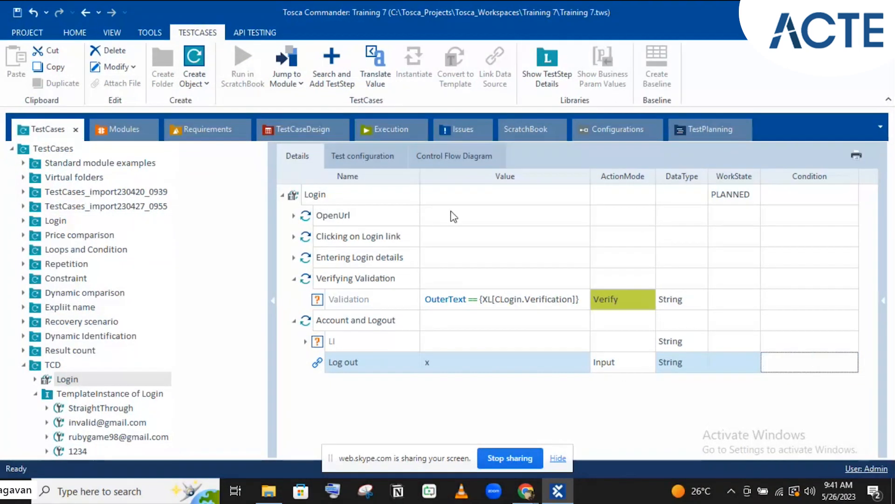
left_click(300, 135)
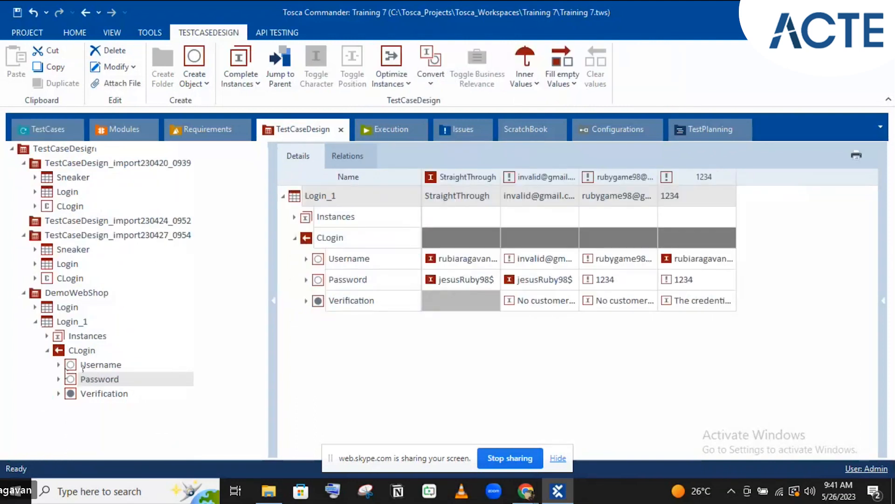
Drag the first CLogin Username instance onto the Log out step's Condition cell
left_click(60, 365)
left_click(60, 364)
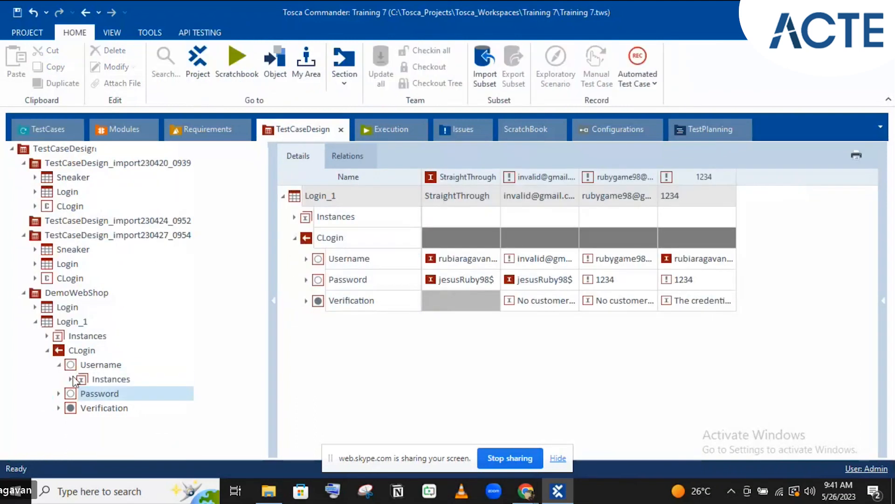
left_click(72, 378)
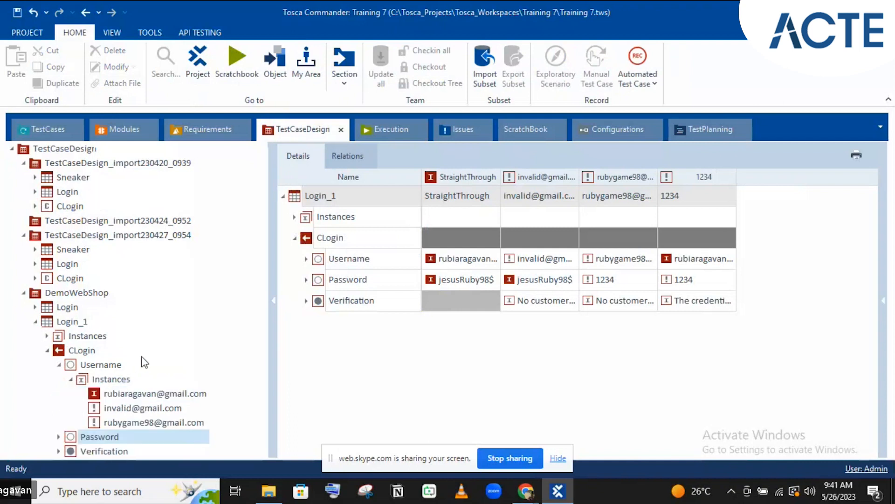
left_click(138, 396)
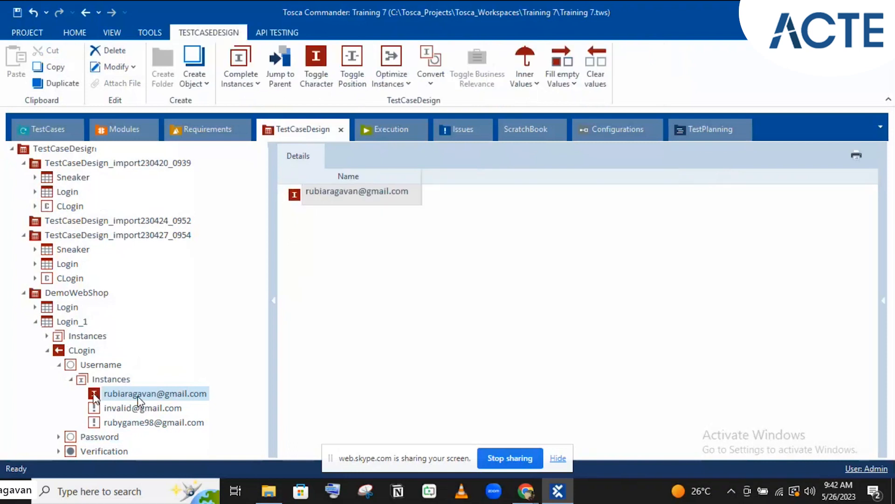
left_click_drag(138, 396, 780, 361)
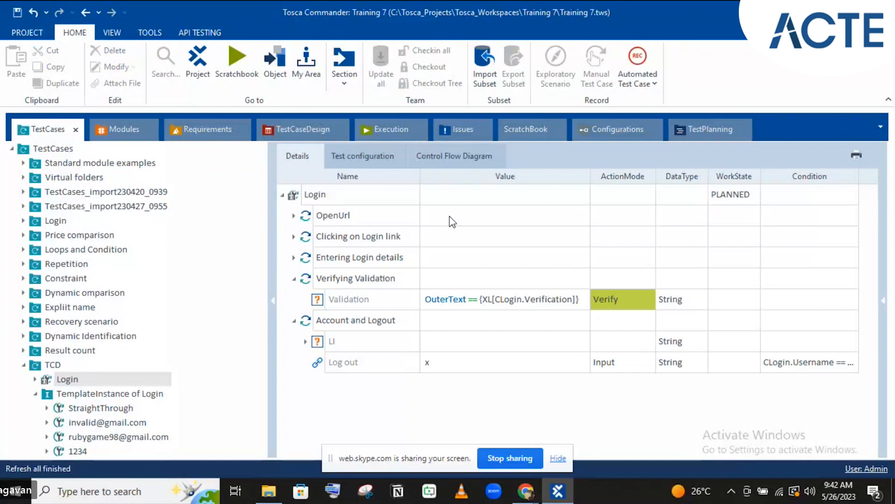
left_click(291, 136)
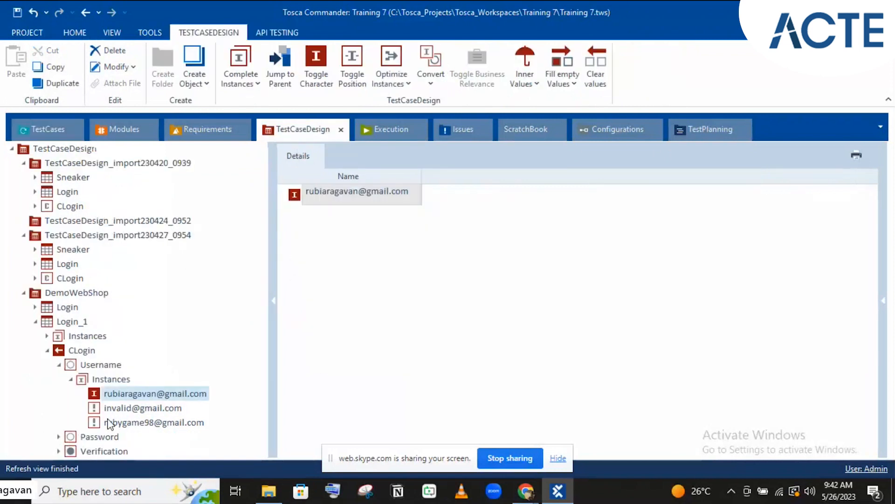
Add the first CLogin Password instance to the Log out condition, joined with OR
left_click(59, 437)
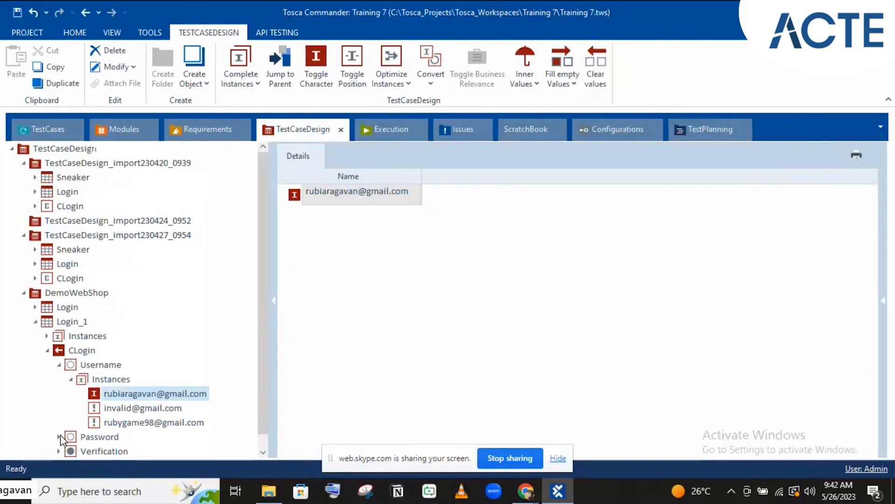
scroll(141, 375, "down", 1)
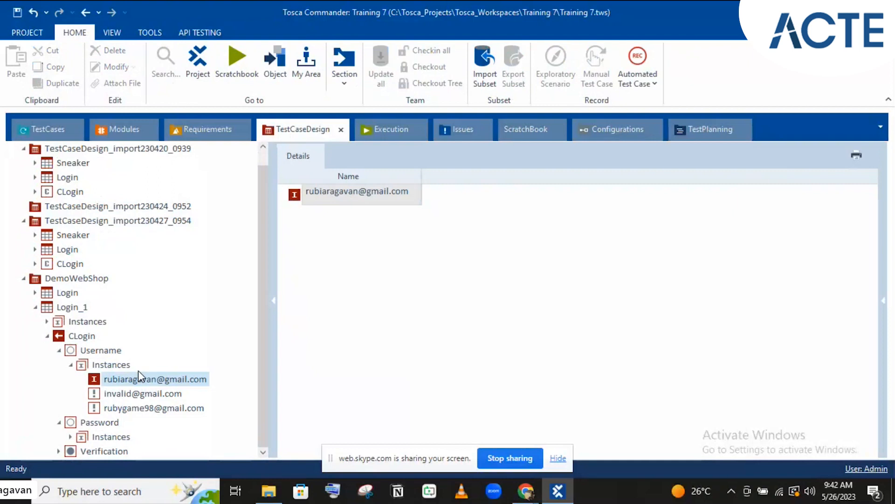
left_click(70, 437)
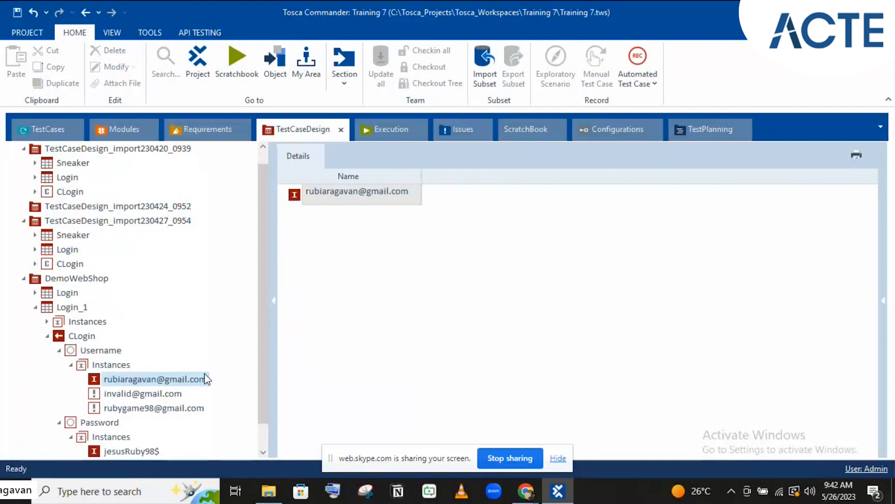
scroll(169, 373, "down", 1)
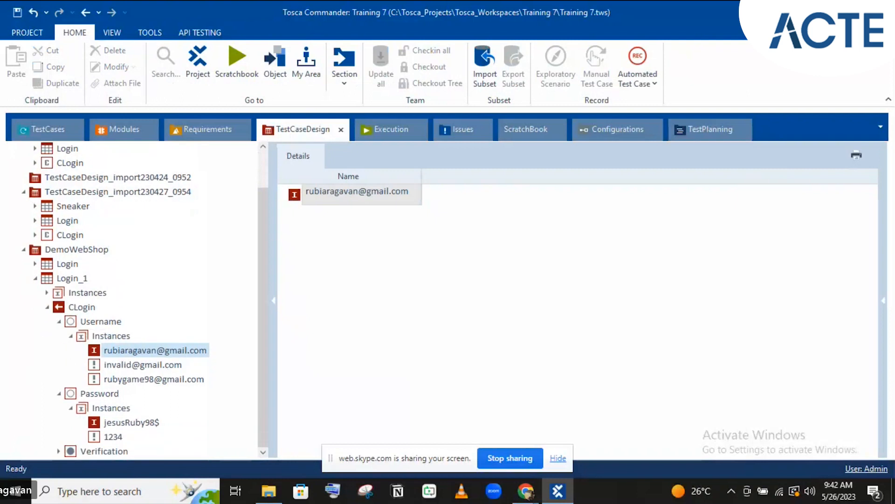
left_click(122, 422)
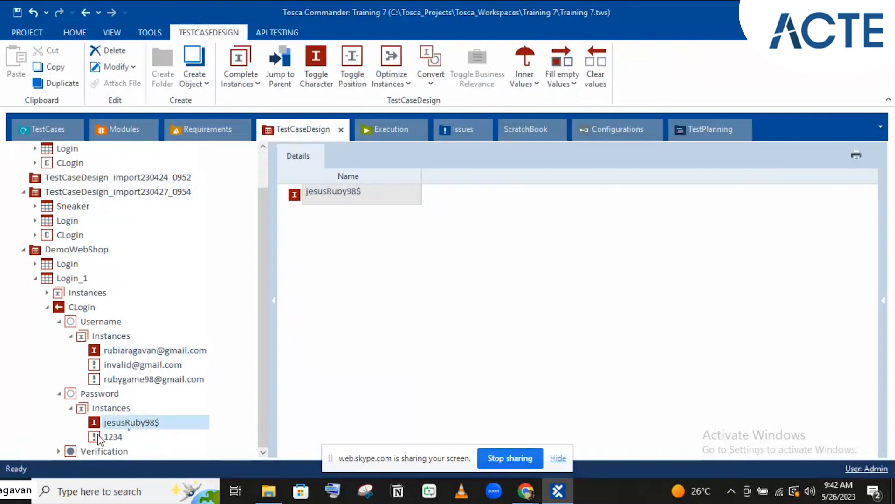
left_click_drag(123, 423, 823, 362)
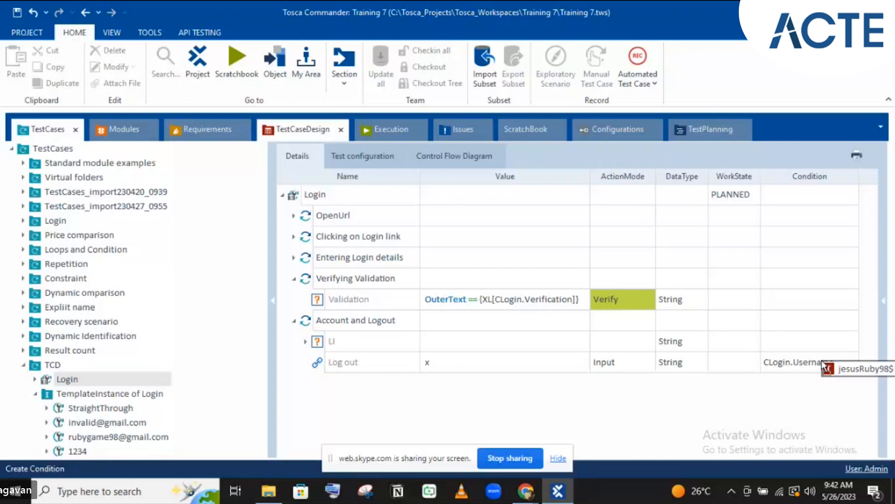
left_click_drag(822, 363, 823, 363)
left_click_drag(683, 453, 881, 451)
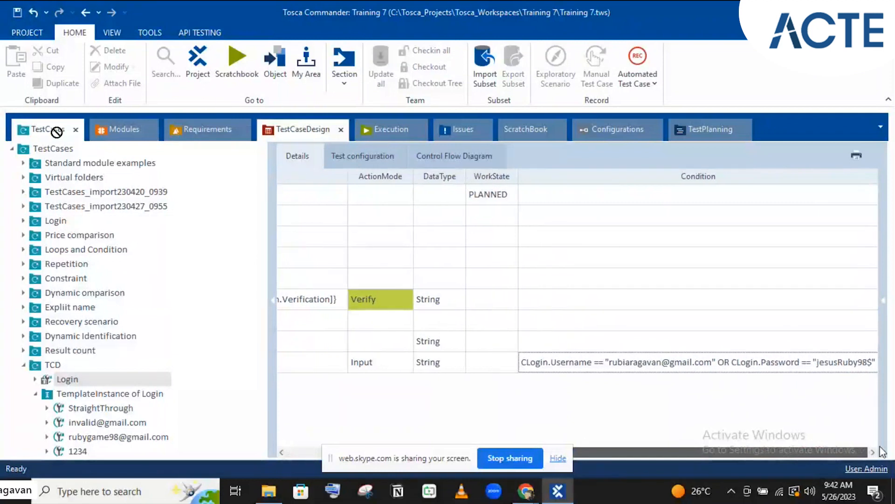
Replace OR with AND in the Log out condition so both username and password must match
double_click(723, 363)
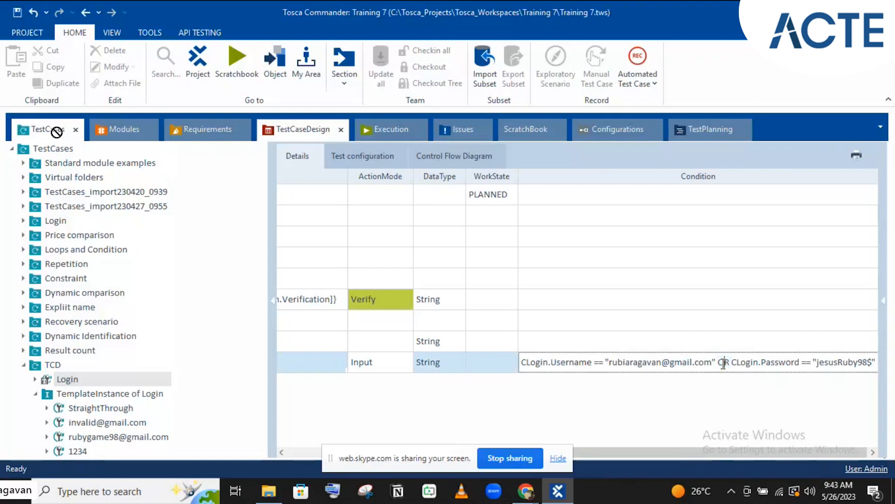
key("BackSpace")
type("AND")
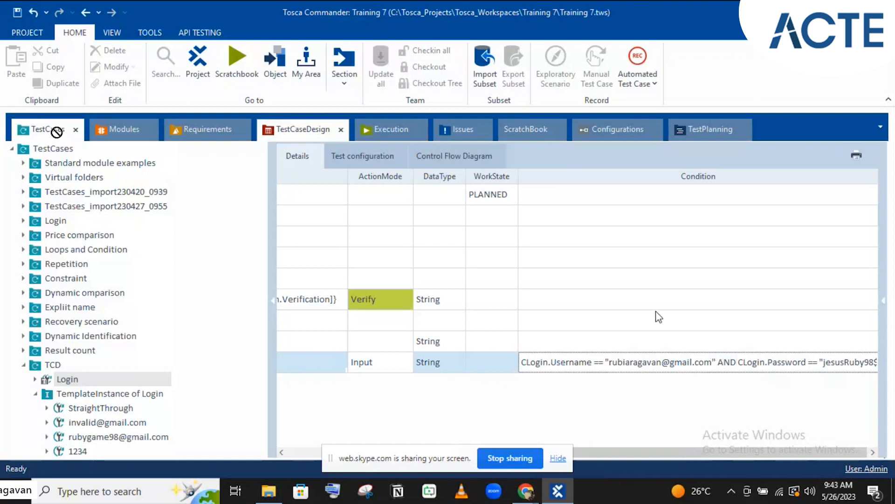
key("Return")
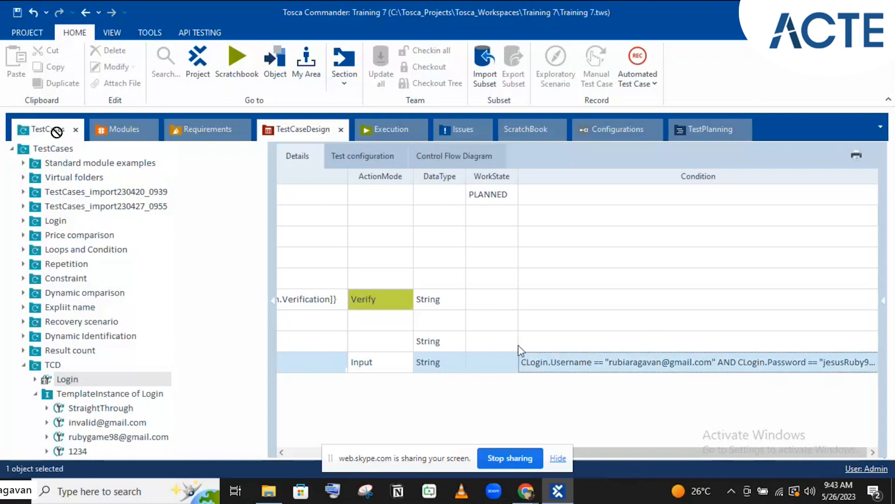
left_click(659, 318)
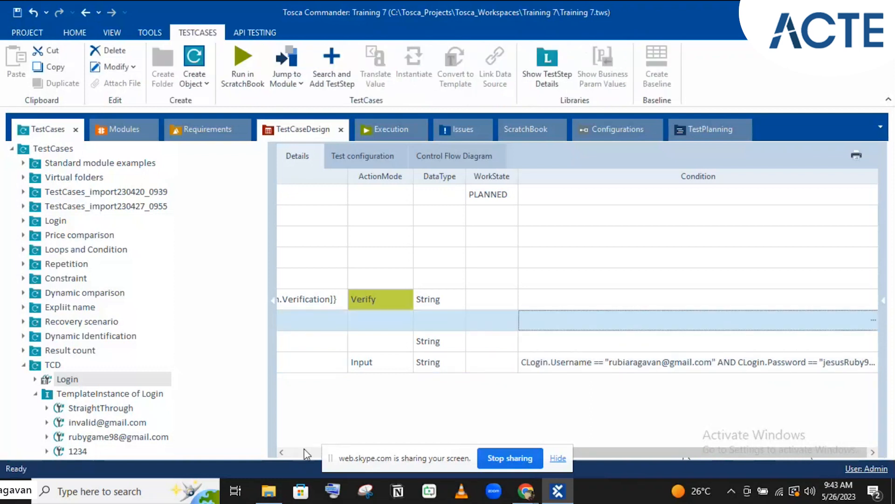
left_click(308, 451)
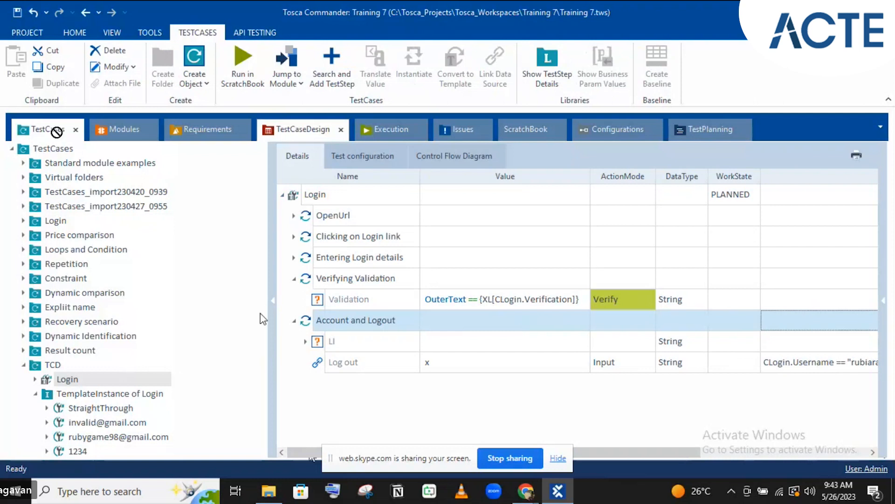
Reinstantiate TemplateInstance of Login and expand Account and Logout in the StraightThrough instance
left_click(112, 395)
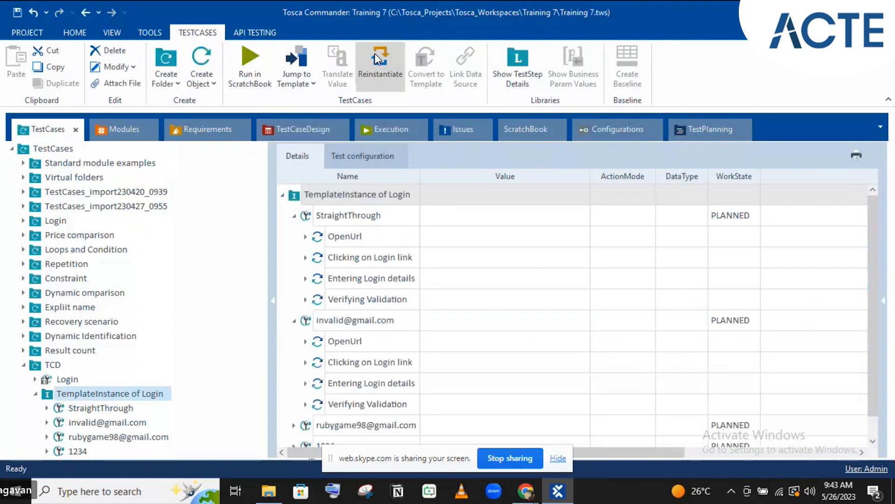
left_click(375, 55)
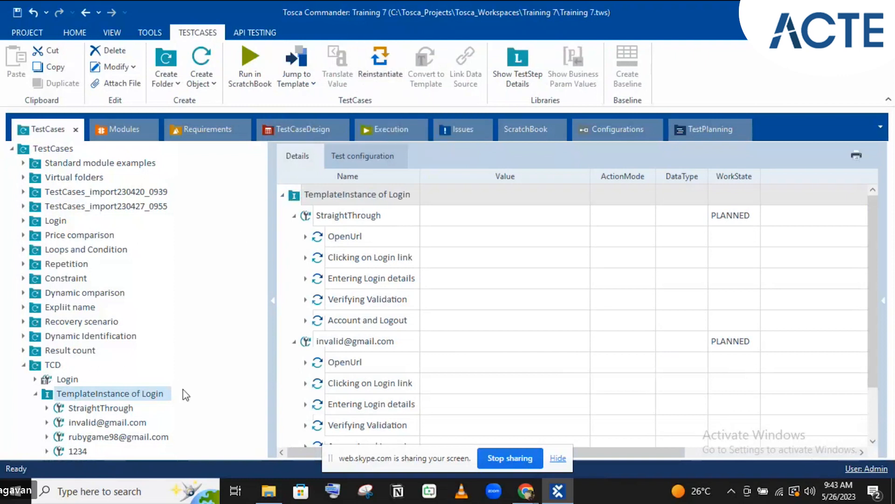
left_click(88, 409)
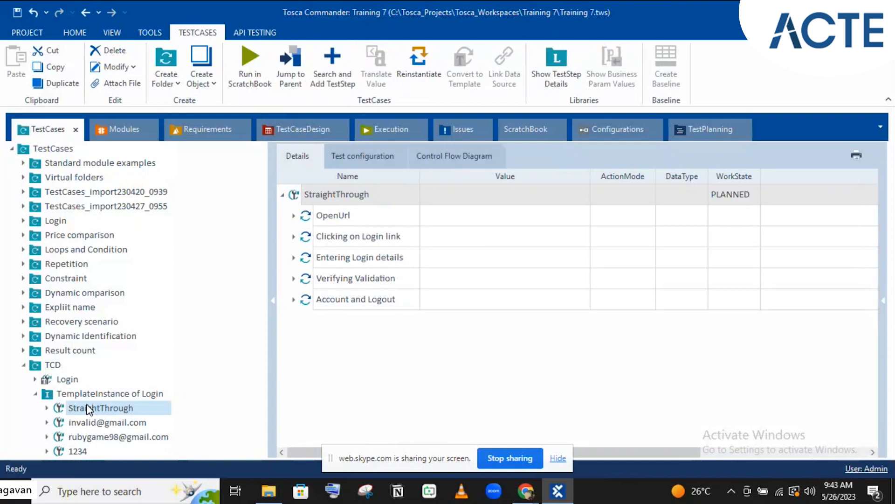
left_click(293, 300)
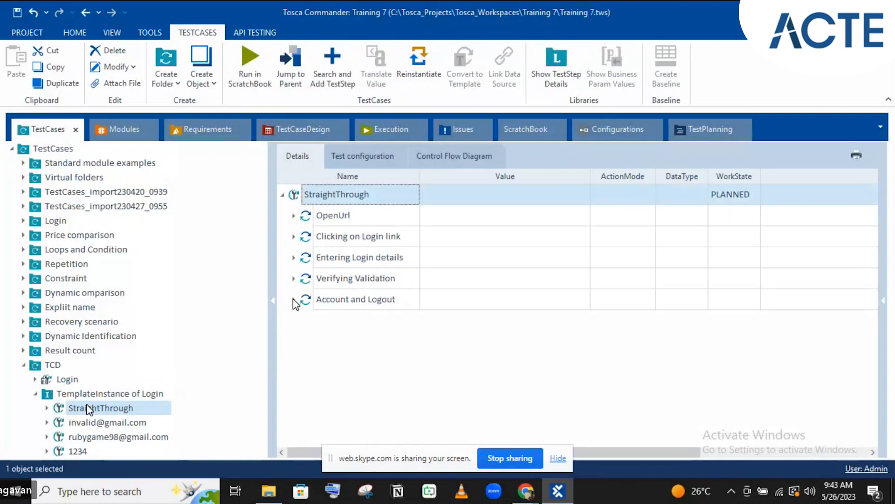
left_click(293, 299)
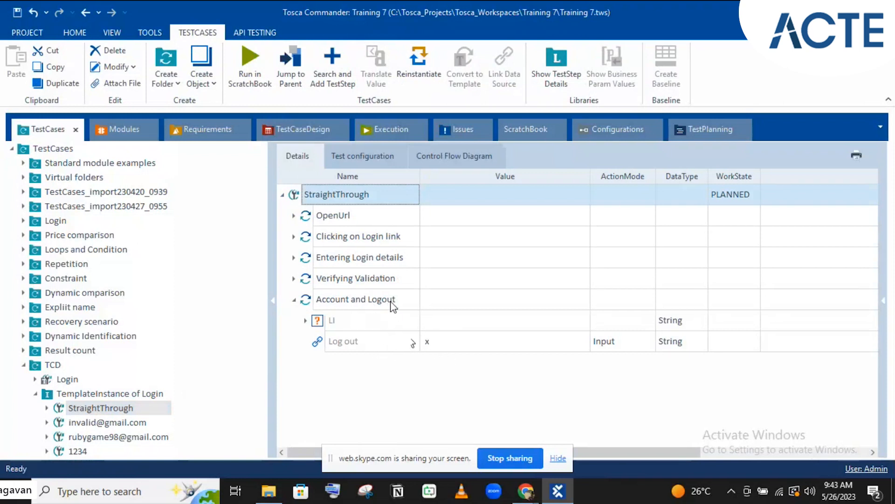
Expand Account and Logout in the other two instances and in the TCD Login template
left_click(118, 425)
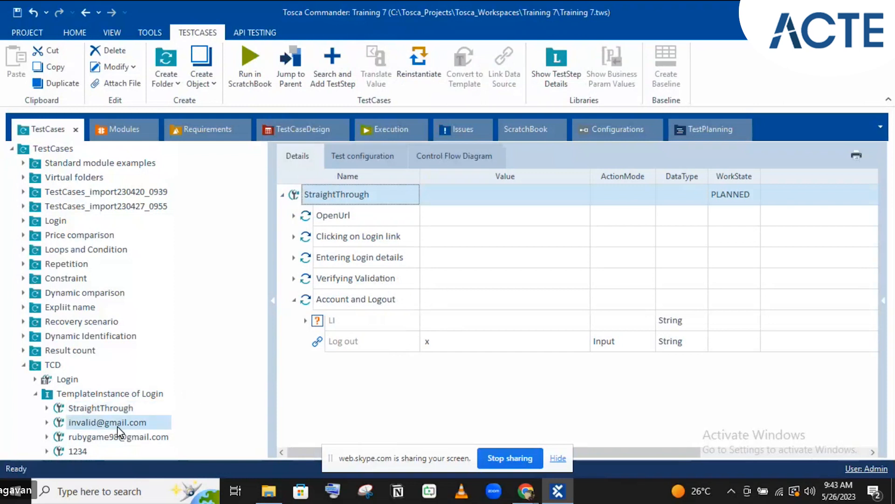
left_click(293, 300)
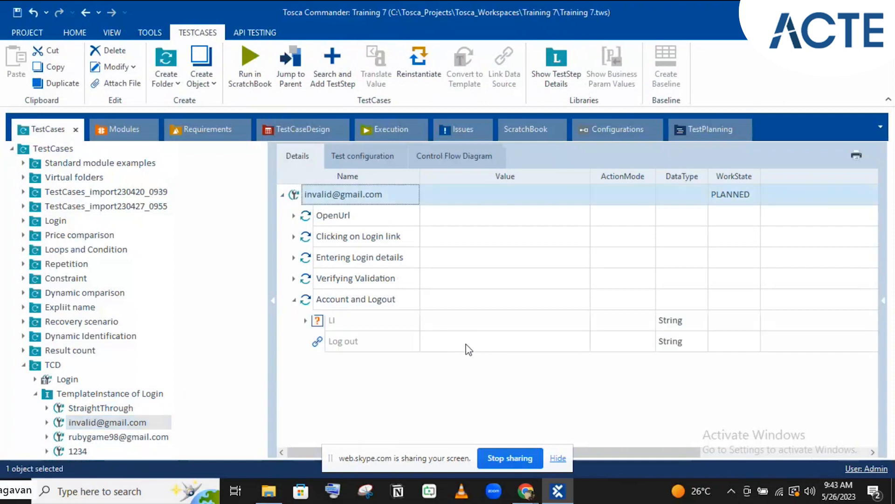
left_click(149, 437)
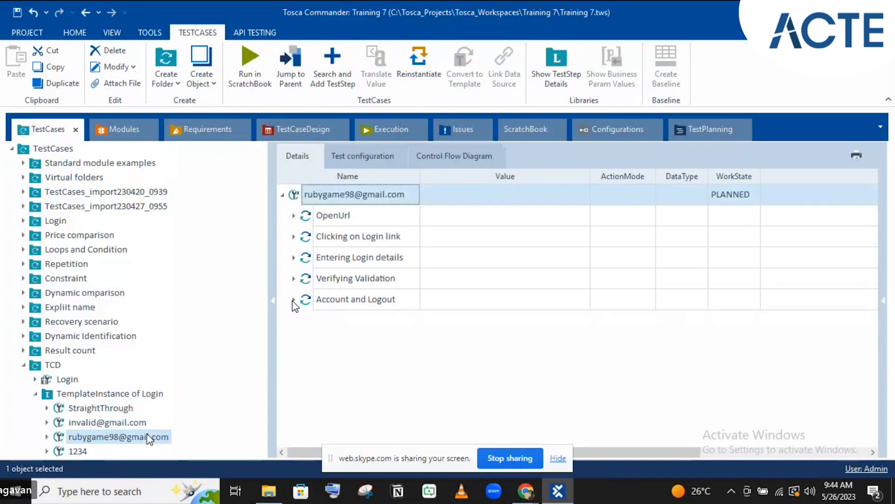
left_click(294, 300)
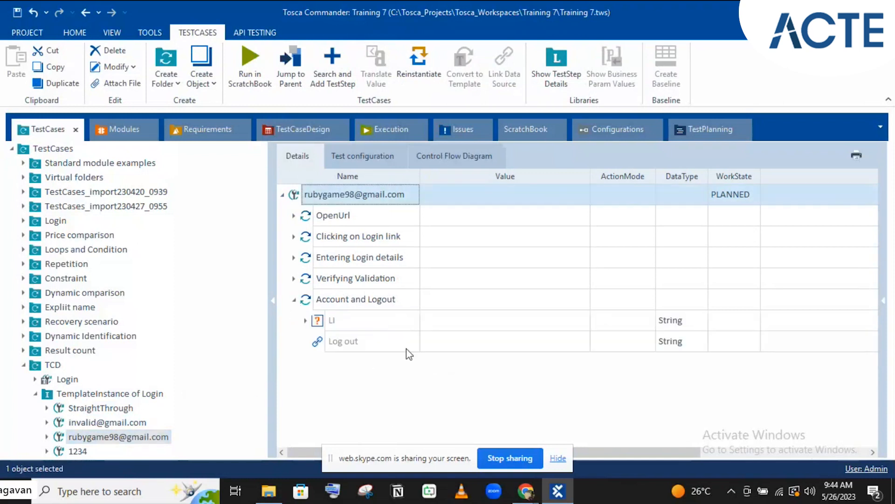
left_click(34, 380)
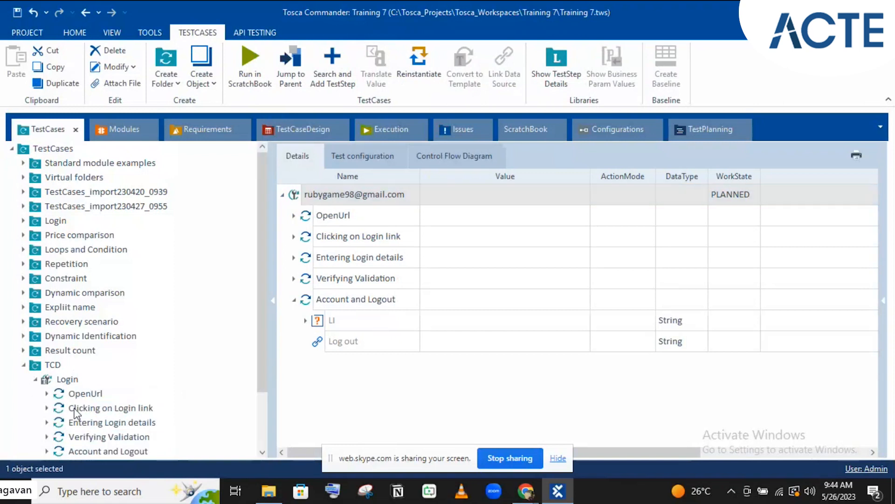
scroll(75, 408, "down", 2)
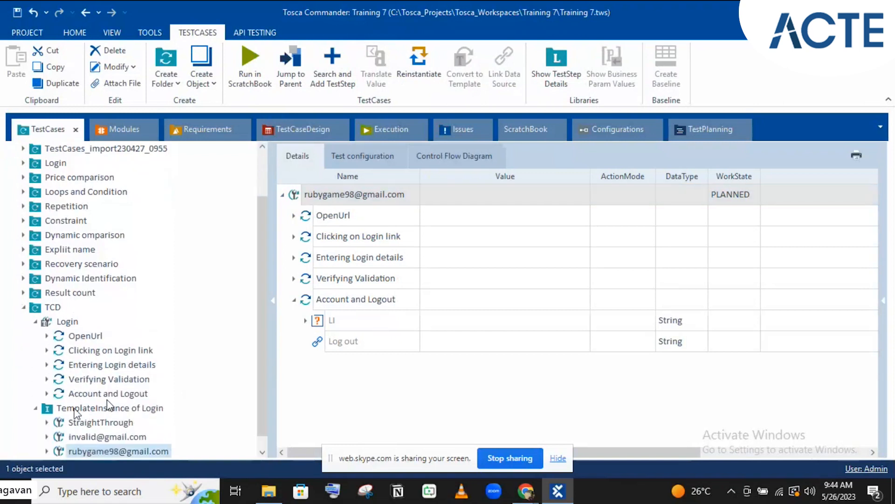
Move the CLogin username AND password condition from the Log out step to the Account and Logout folder
left_click(107, 394)
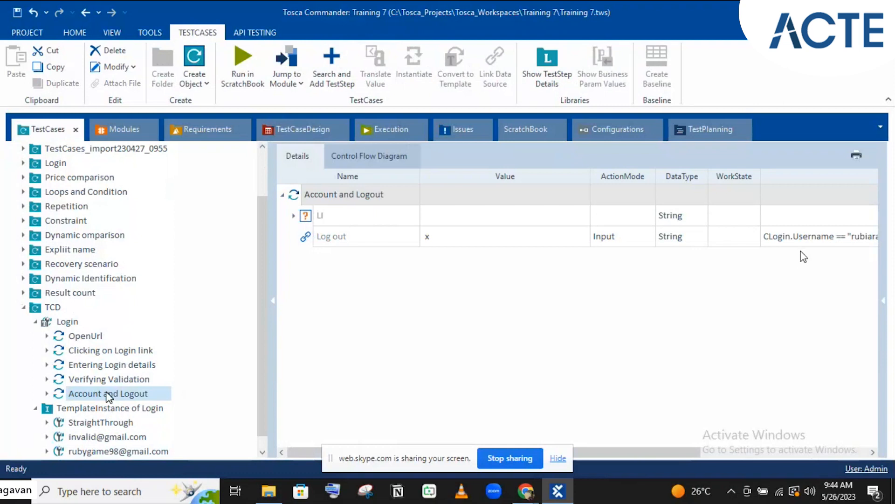
left_click(791, 236)
left_click(674, 238)
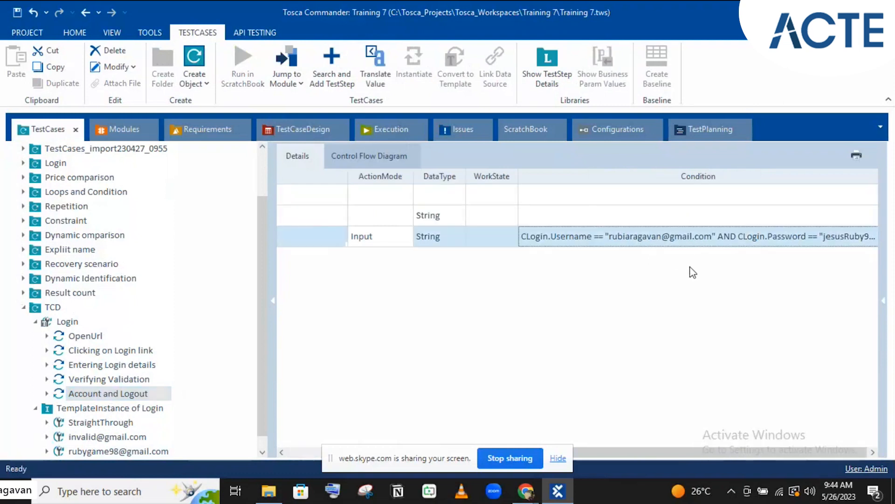
left_click_drag(604, 449, 571, 450)
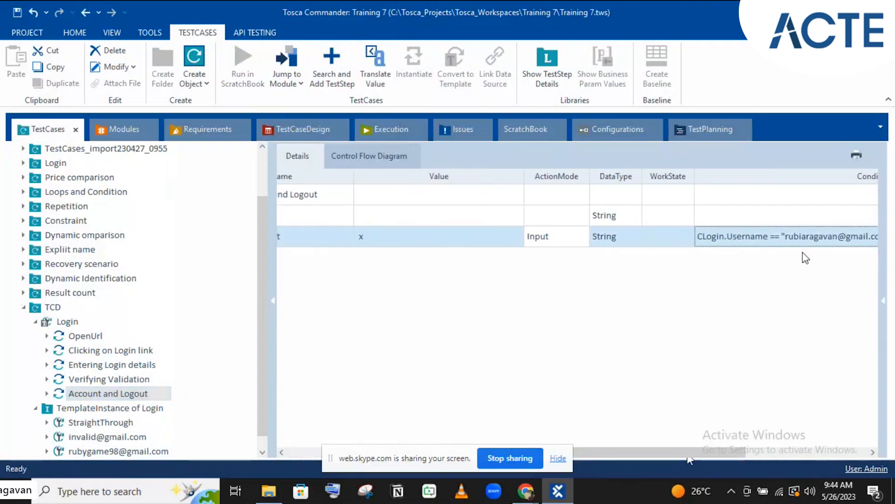
double_click(760, 236)
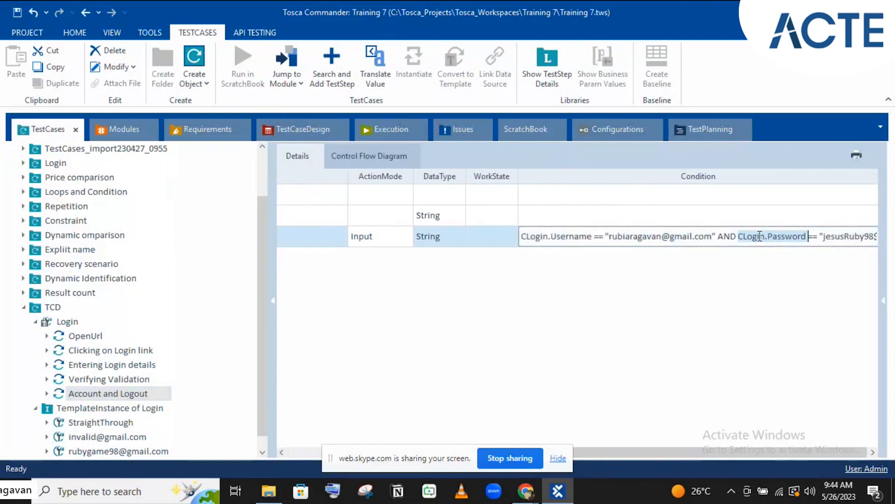
key("Home")
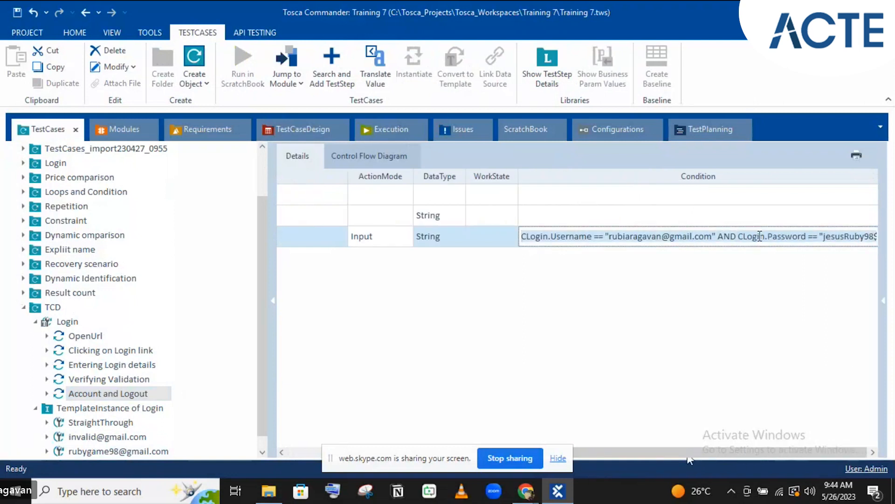
key("ctrl+a")
key("Delete")
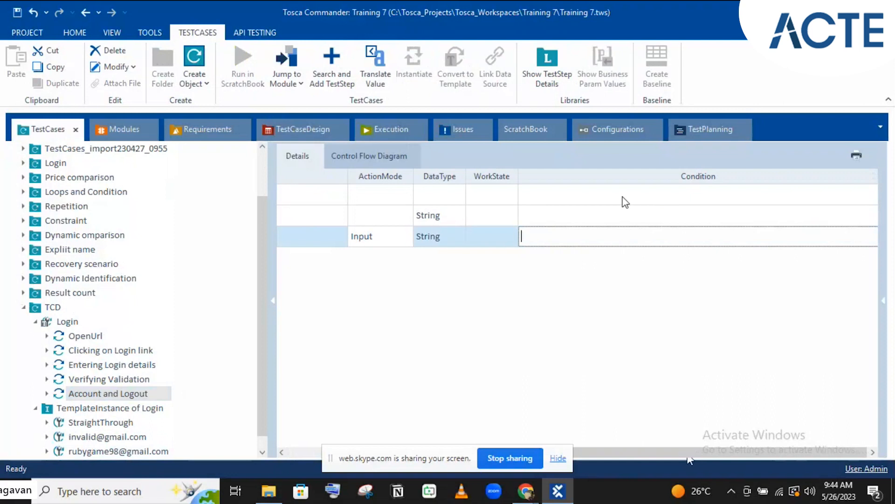
left_click(624, 197)
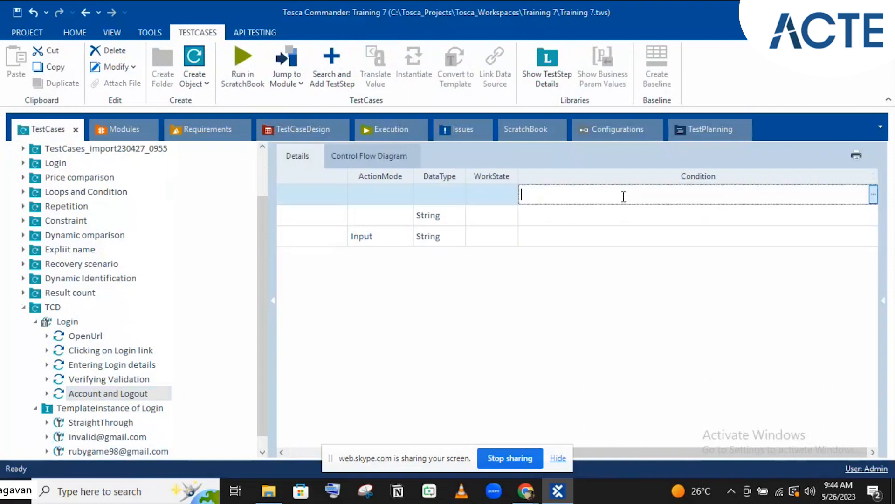
key("ctrl+v")
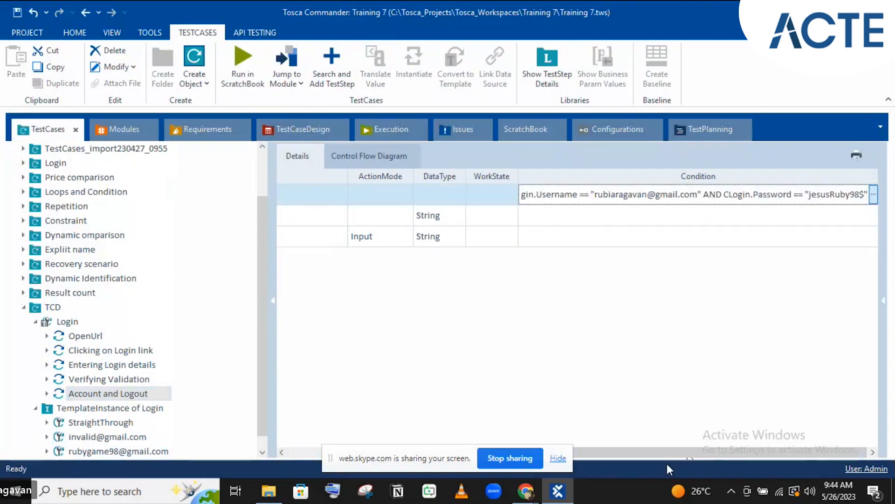
left_click(668, 372)
left_click_drag(673, 450, 377, 451)
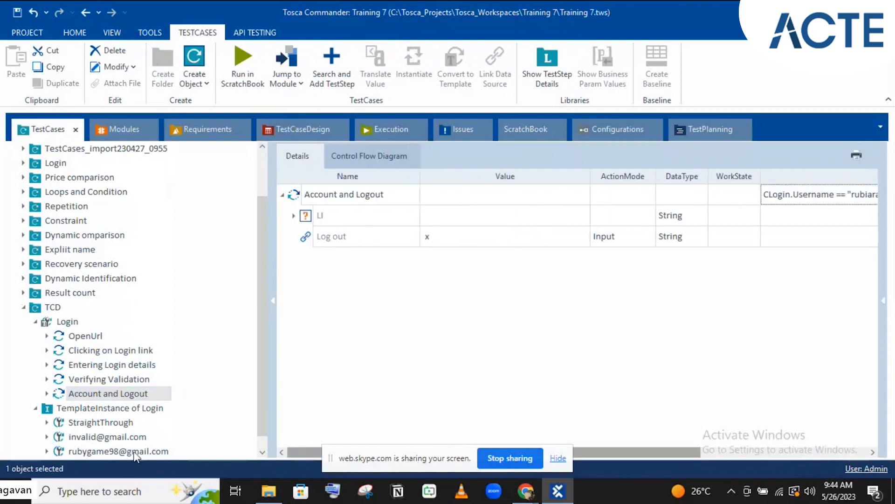
Reinstantiate Login with the moved condition, compare the three instances' steps, then open Account and Logout
left_click(111, 410)
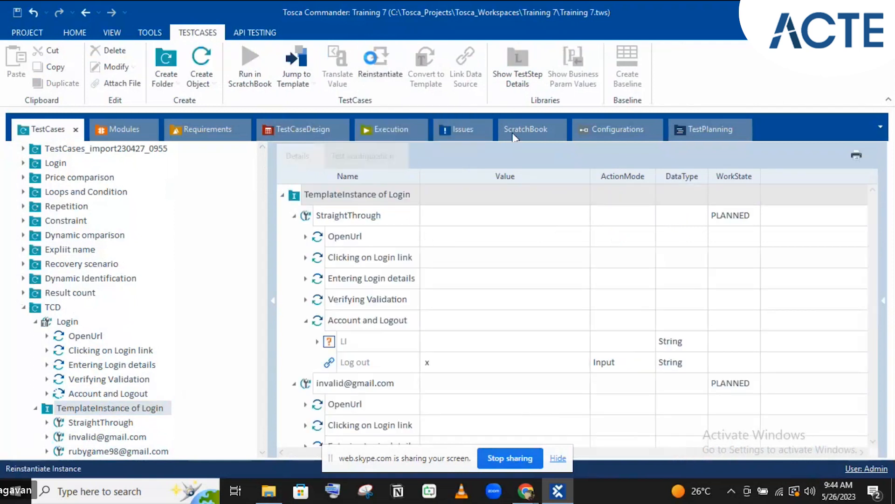
left_click(373, 61)
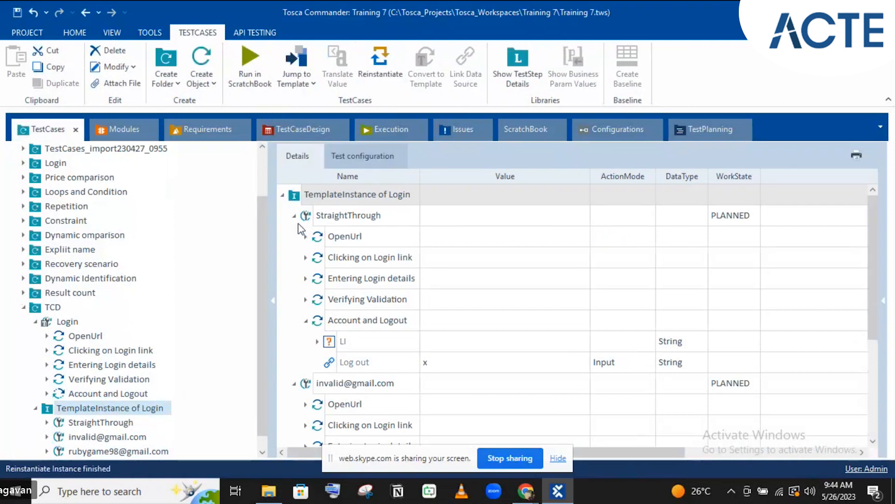
scroll(298, 223, "down", 2)
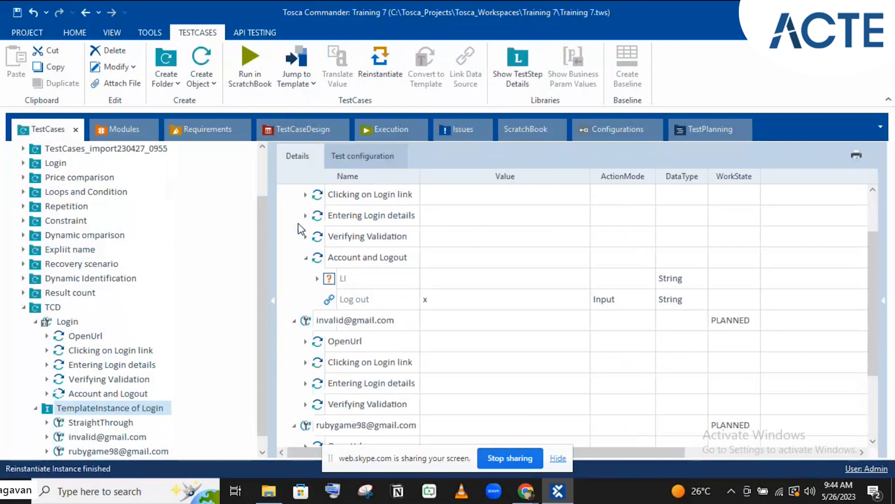
left_click(109, 424)
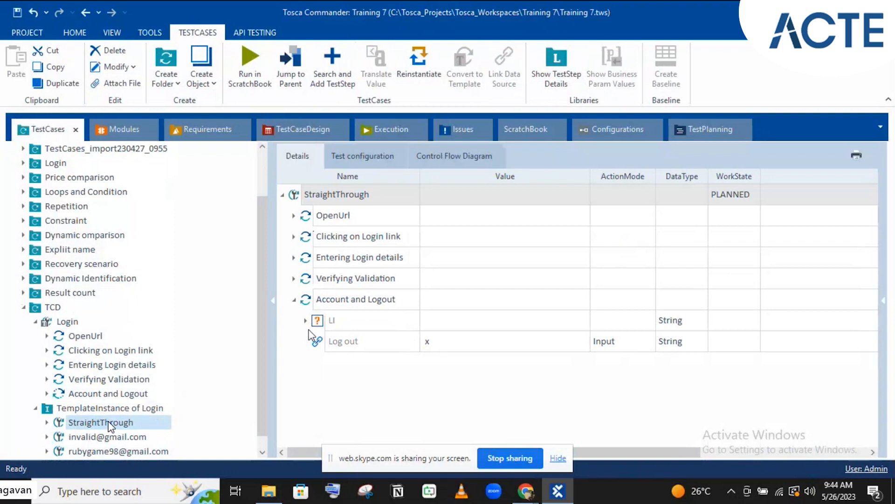
left_click(127, 438)
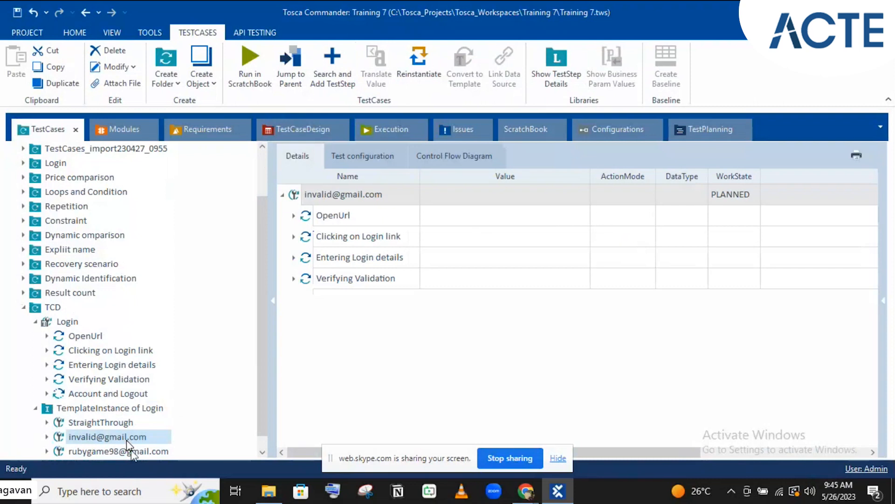
left_click(127, 450)
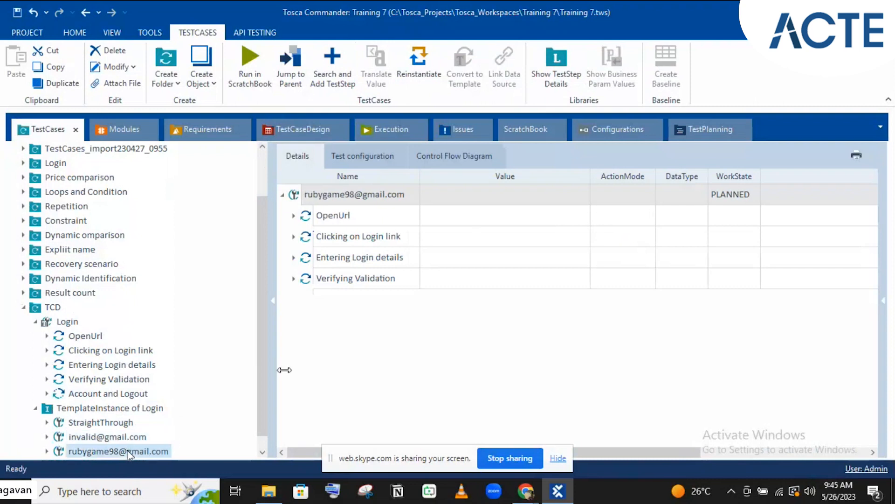
left_click(97, 395)
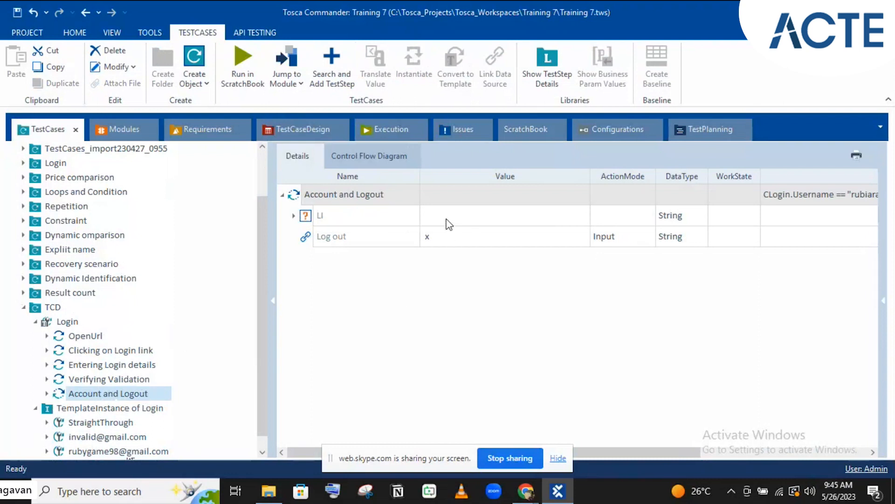
Review the CLogin condition of the template's LI step, then return to the TestCaseDesign view
left_click(472, 224)
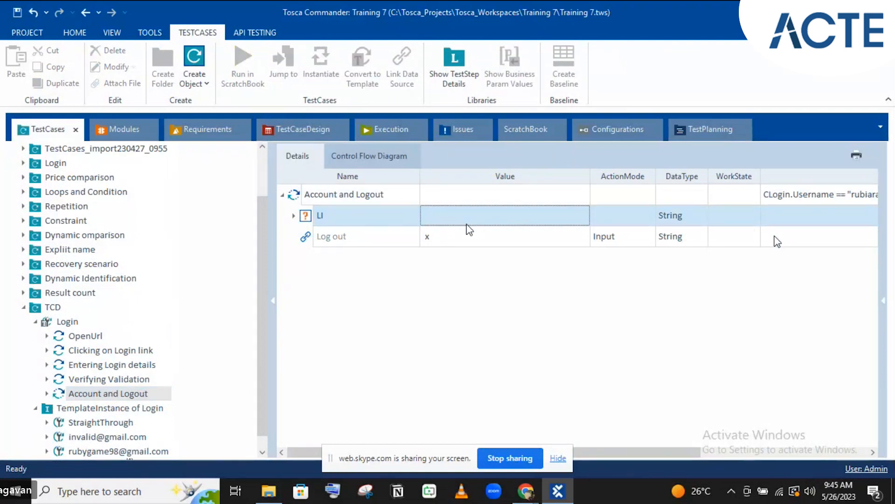
left_click(726, 452)
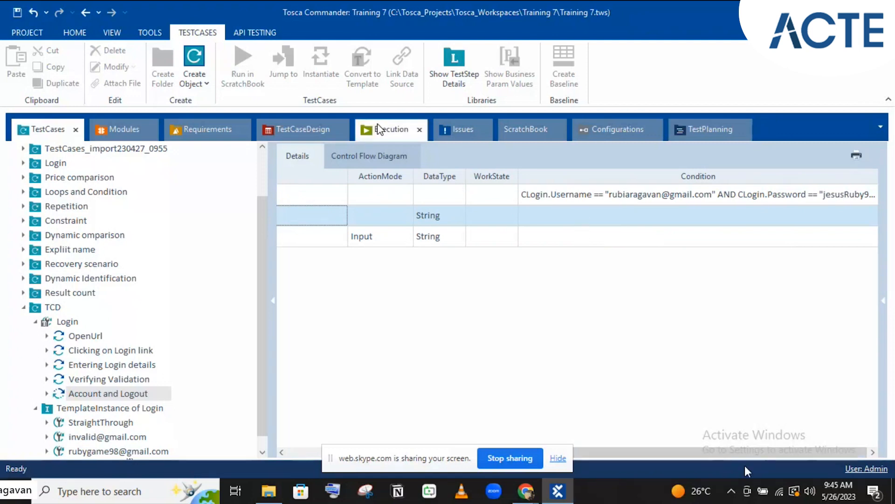
left_click(325, 130)
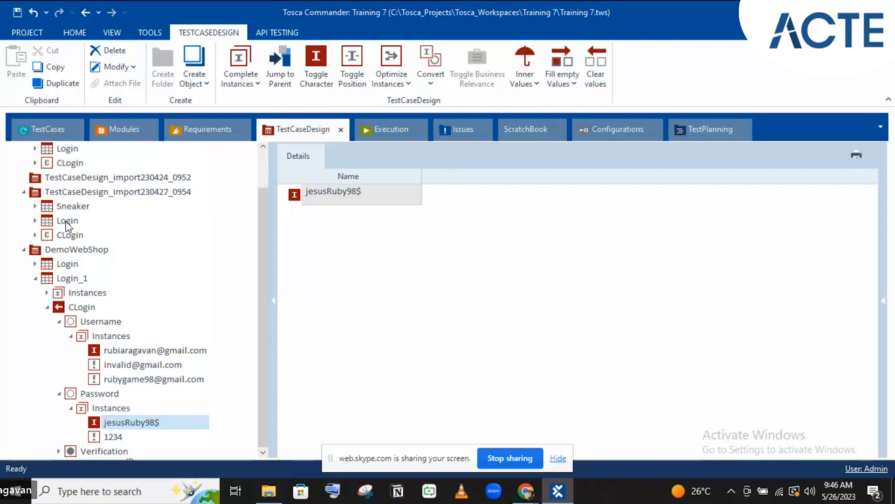
Open DemoWebShop's Login sheet, select its Password attribute row and show the Fill empty Values options
left_click(35, 278)
left_click(35, 307)
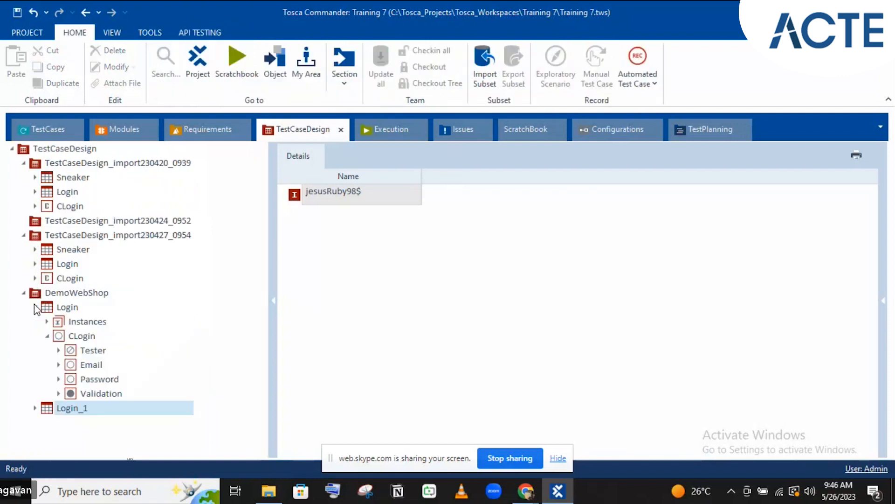
left_click(64, 308)
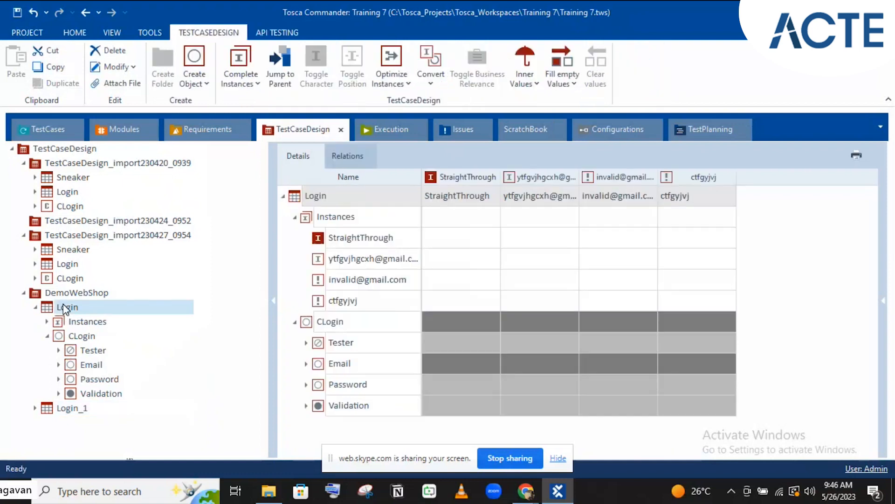
left_click(294, 218)
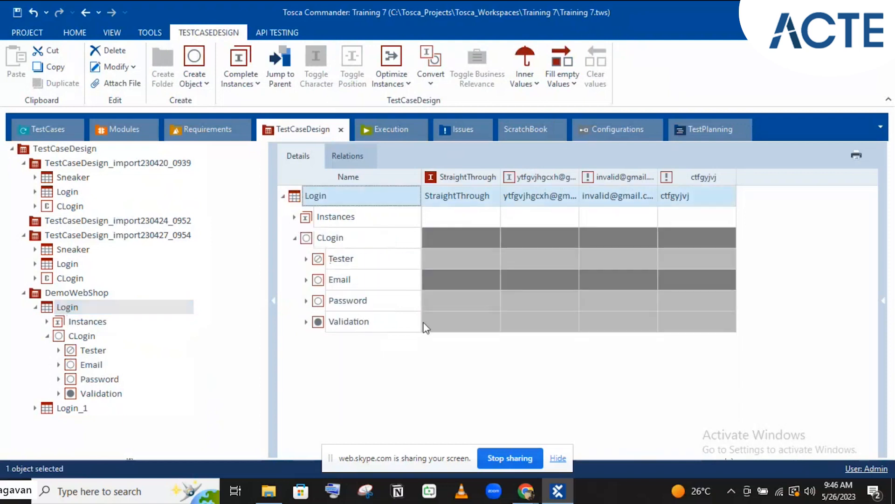
left_click(484, 295)
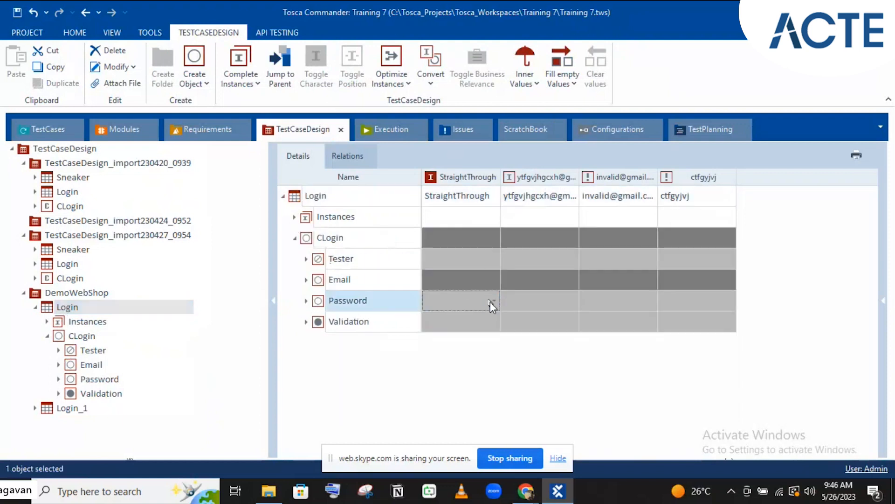
left_click(490, 301)
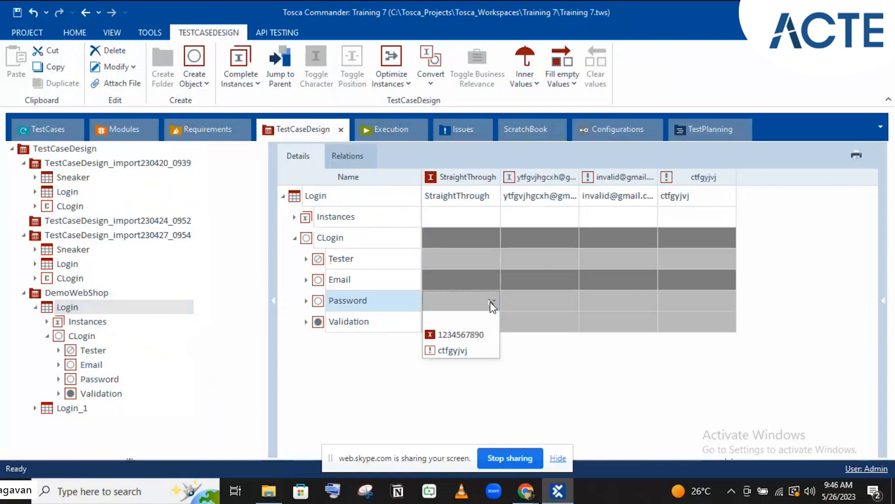
left_click(564, 385)
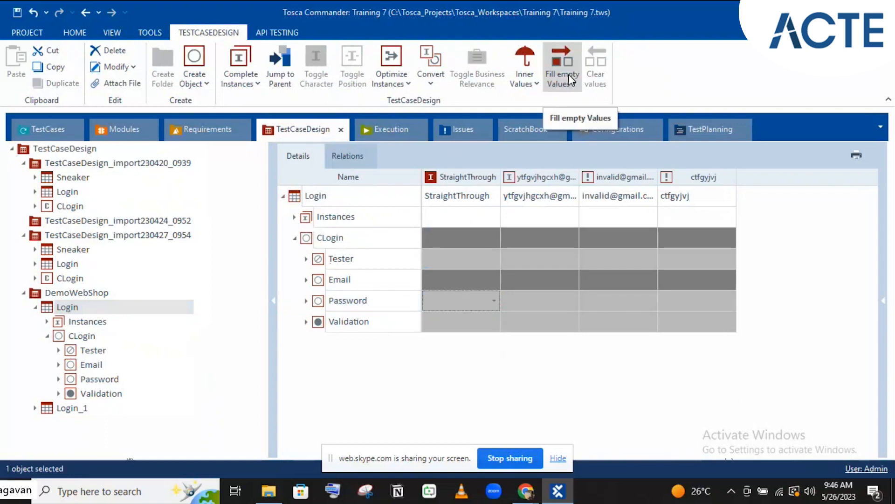
left_click(361, 304)
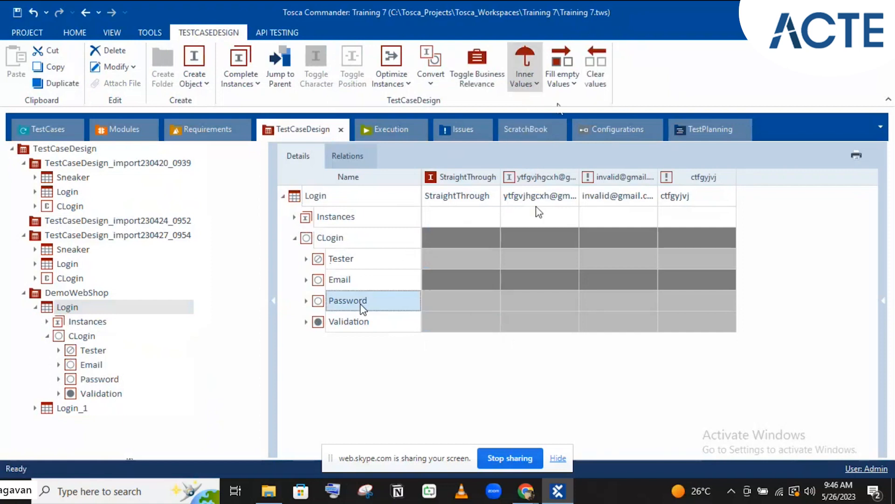
left_click(559, 76)
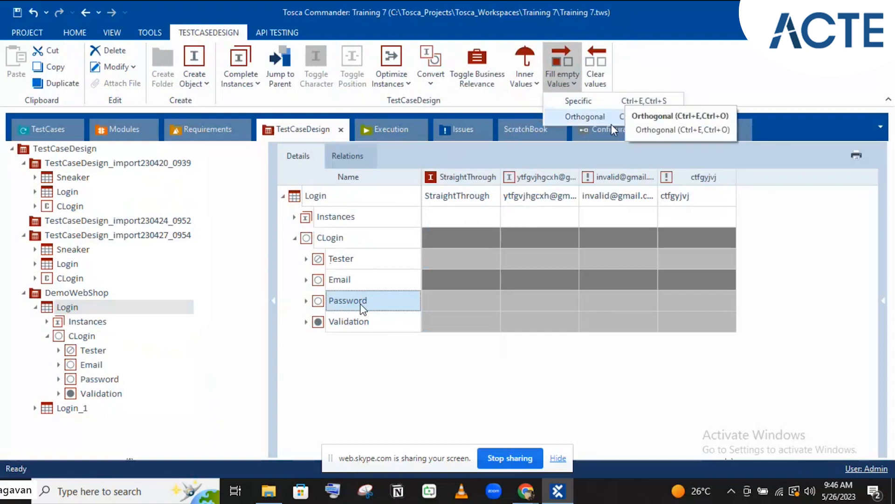
Fill the empty Password cells of all four Login instances with the invalid password value
left_click(589, 102)
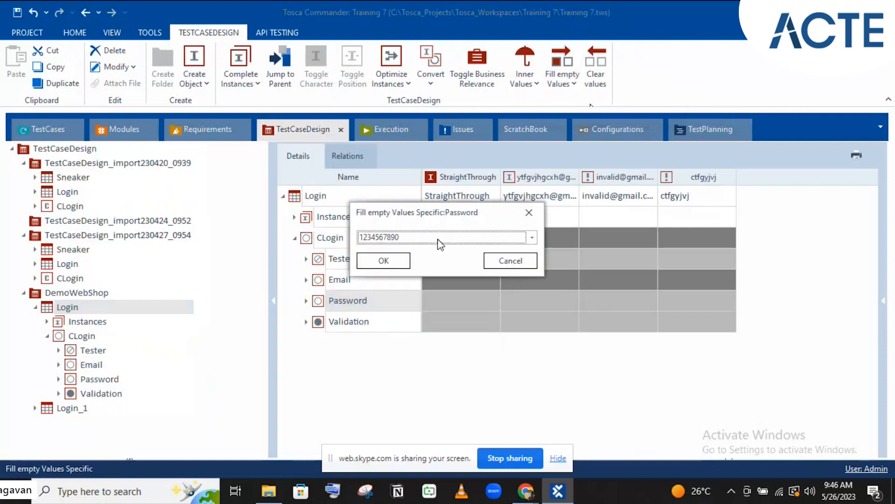
left_click(461, 238)
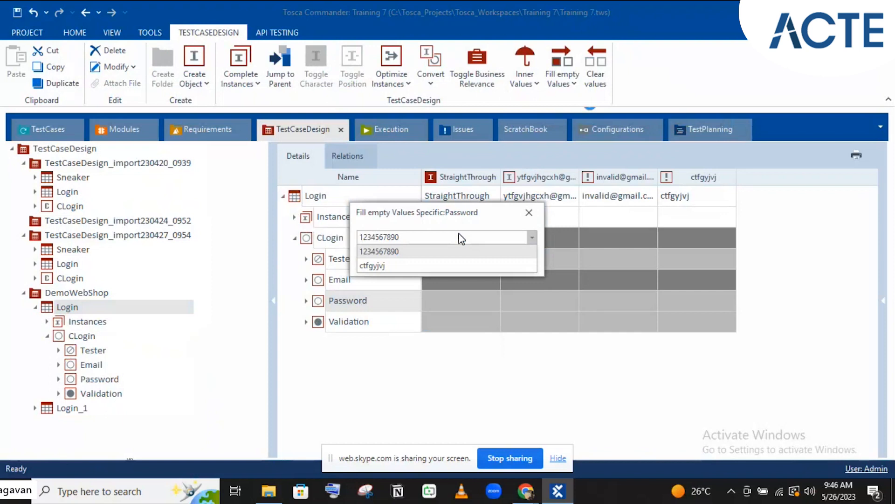
left_click(441, 264)
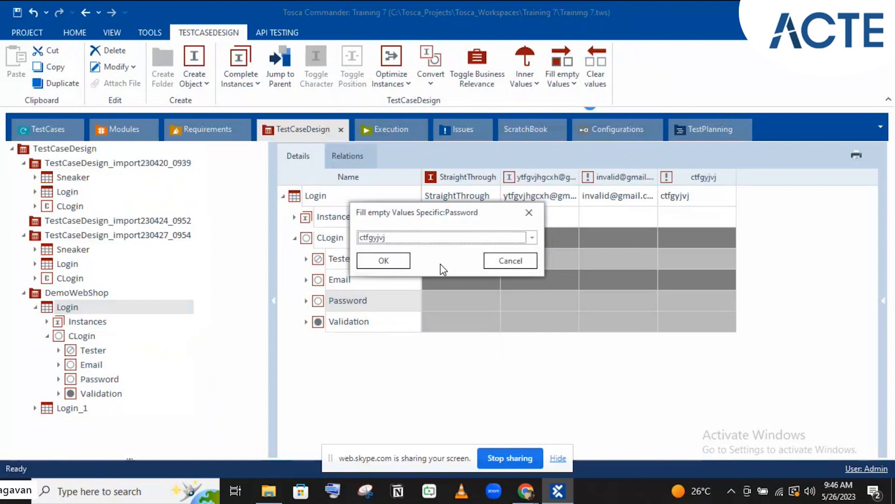
left_click(385, 262)
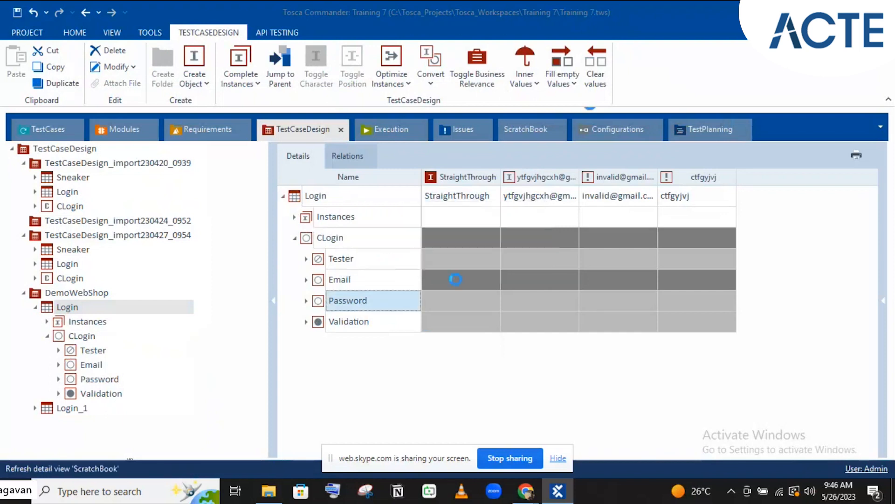
Check the filled Password values, then select the Validation attribute row for filling
left_click(627, 301)
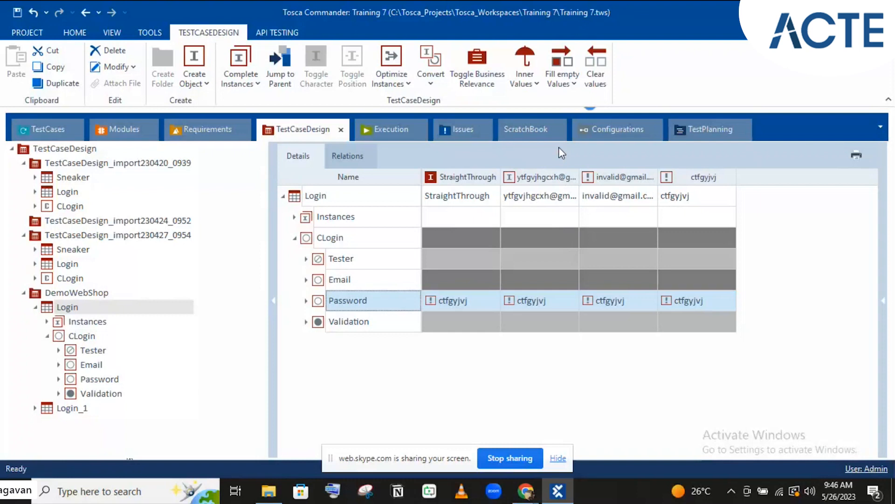
left_click(379, 328)
left_click(558, 82)
left_click(581, 116)
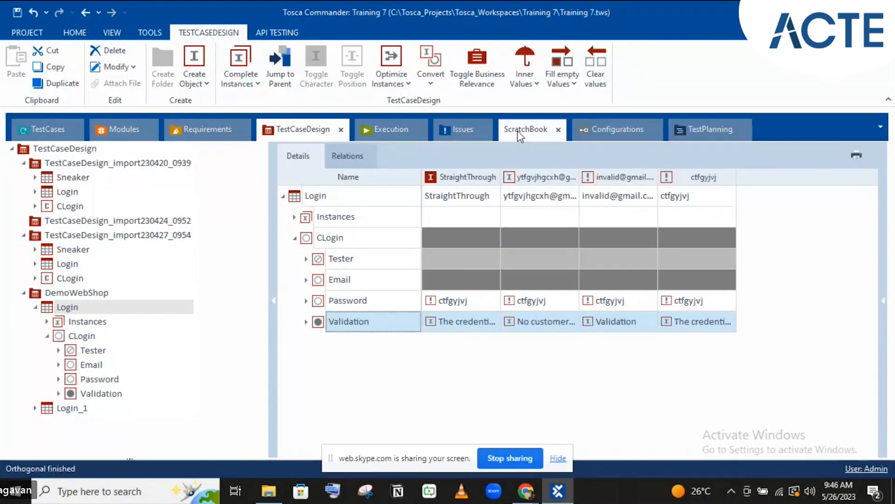
left_click(464, 321)
left_click(614, 320)
left_click(464, 324)
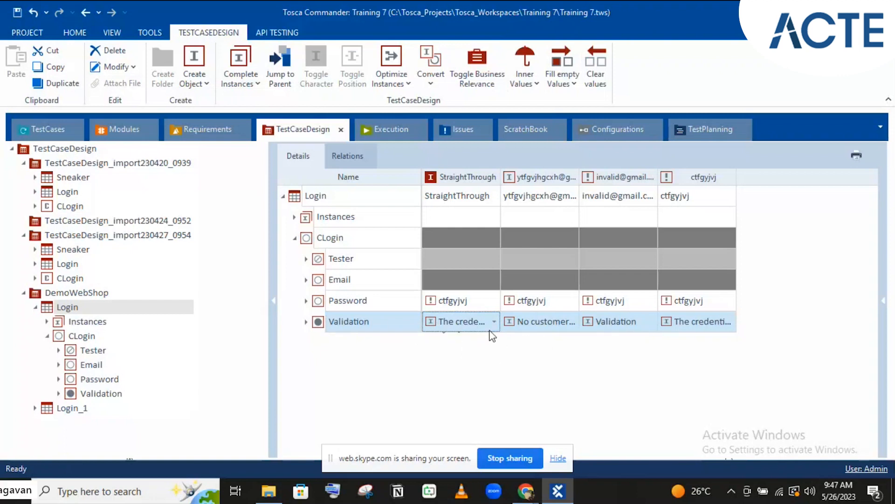
left_click(623, 324)
left_click(468, 321)
left_click(591, 329)
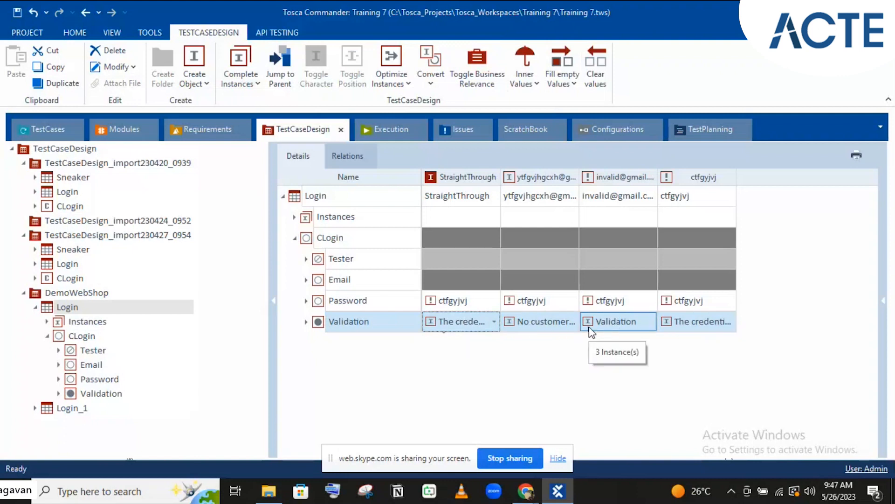
left_click(676, 320)
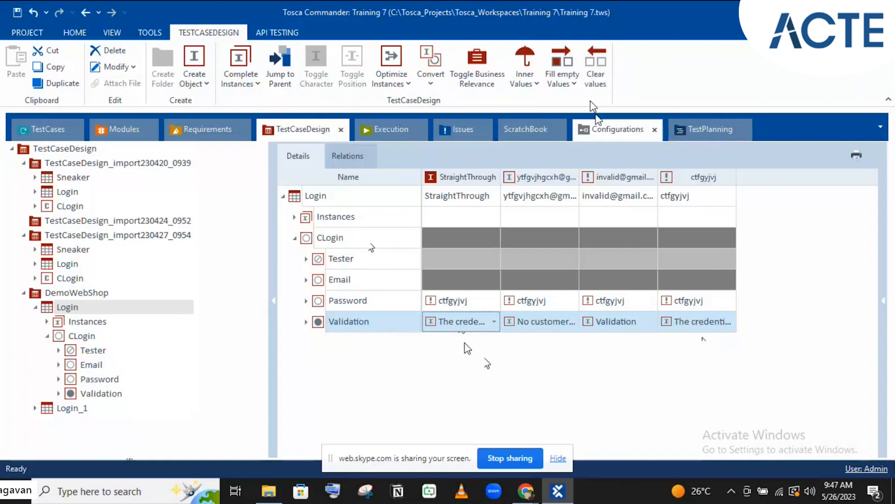
left_click(592, 83)
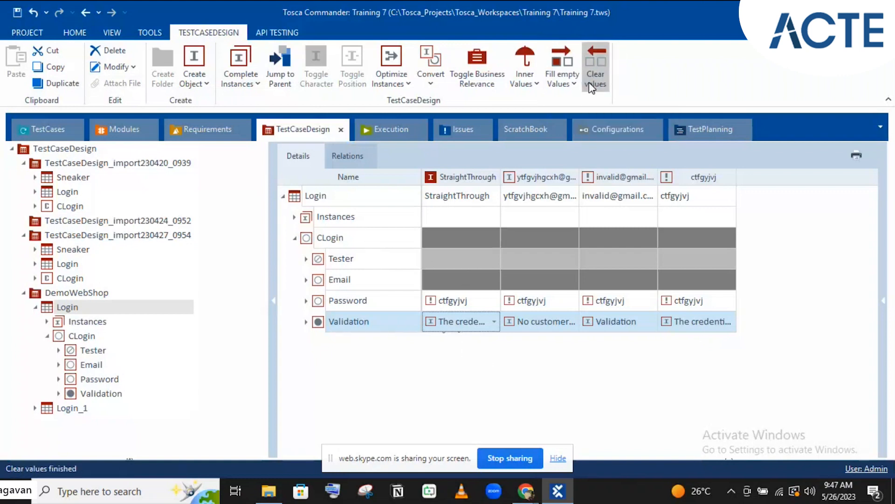